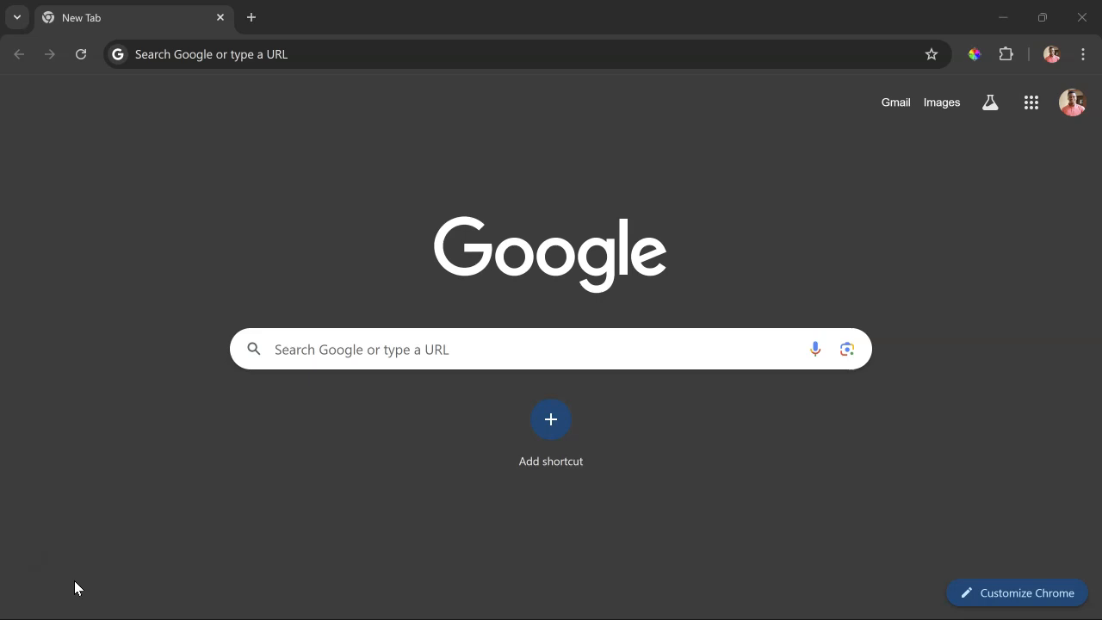
- Go to getresponse.com and open the free account sign-up form
click(480, 51)
text(get)
key(Right)
key(Return)
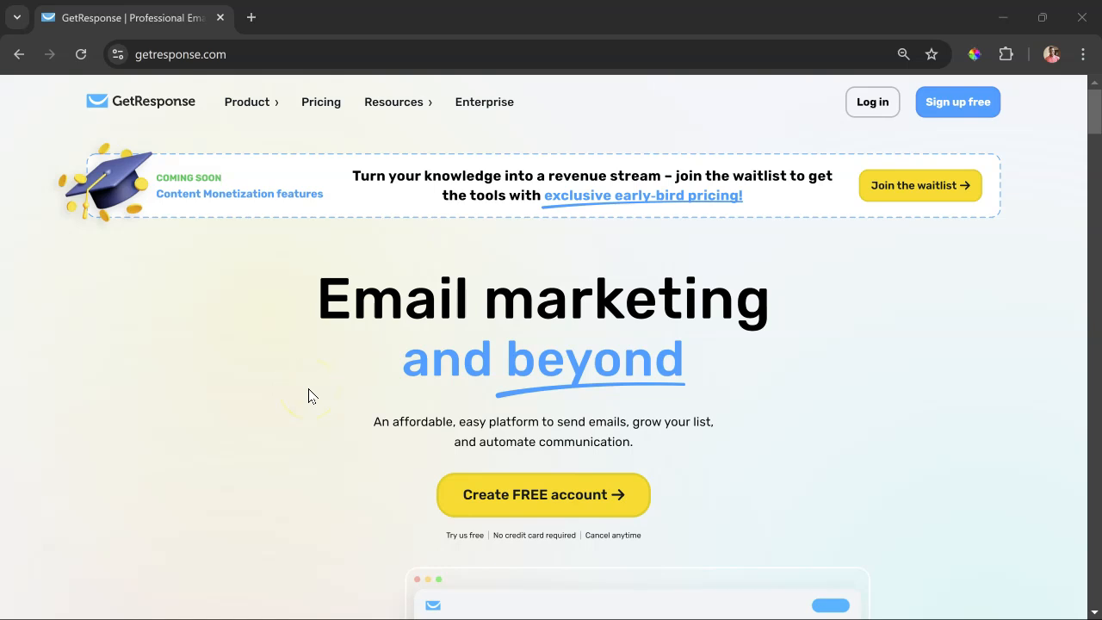
click(950, 108)
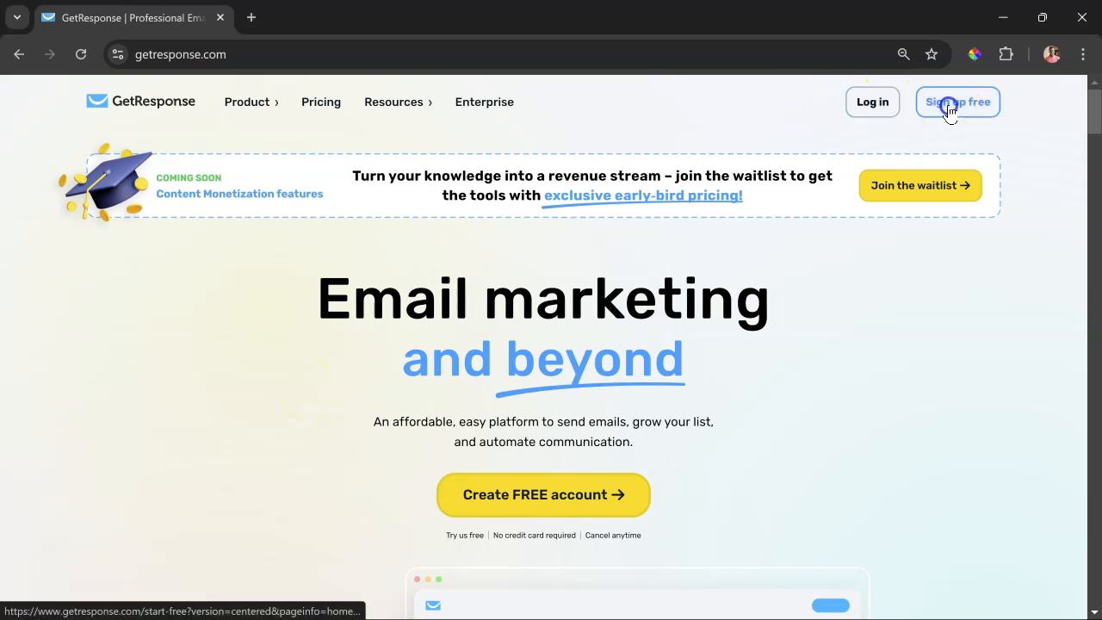
- Enter the account holder's full name and e-mail address in the sign-up form
click(475, 337)
key(Tab)
key(Tab)
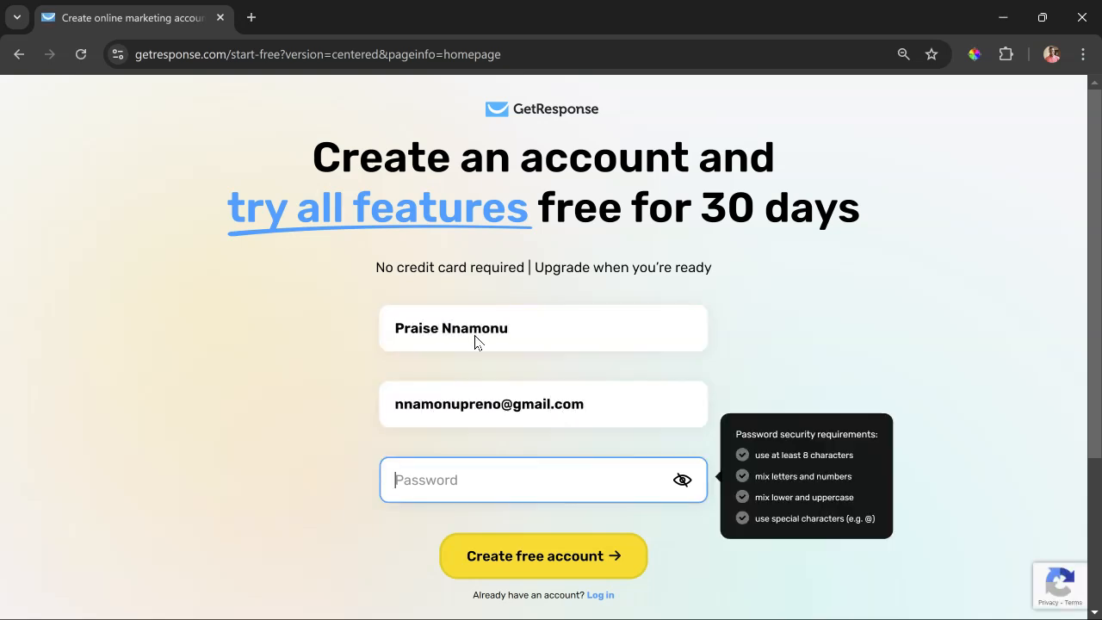
- Fill the account password with the browser's suggested strong password and create the free account
text(•••)
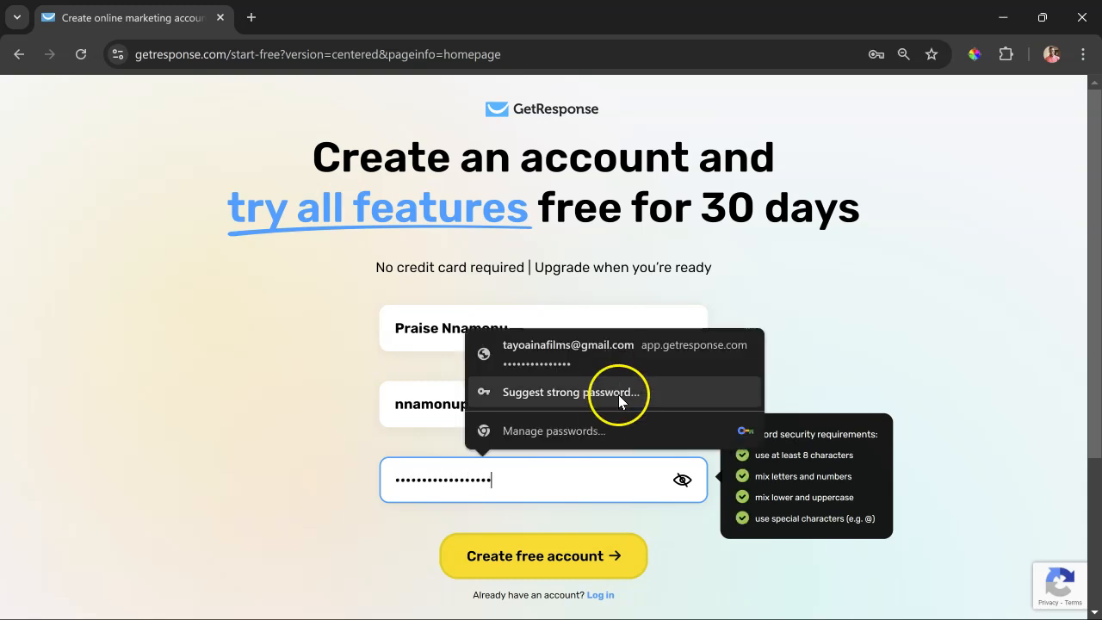
click(618, 395)
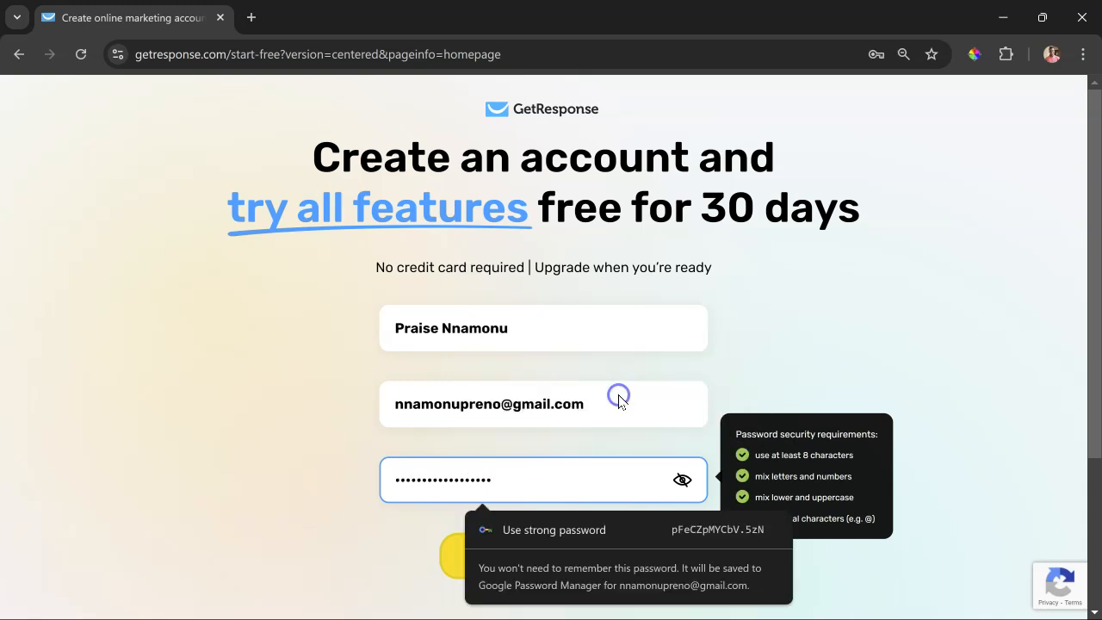
click(623, 529)
click(579, 544)
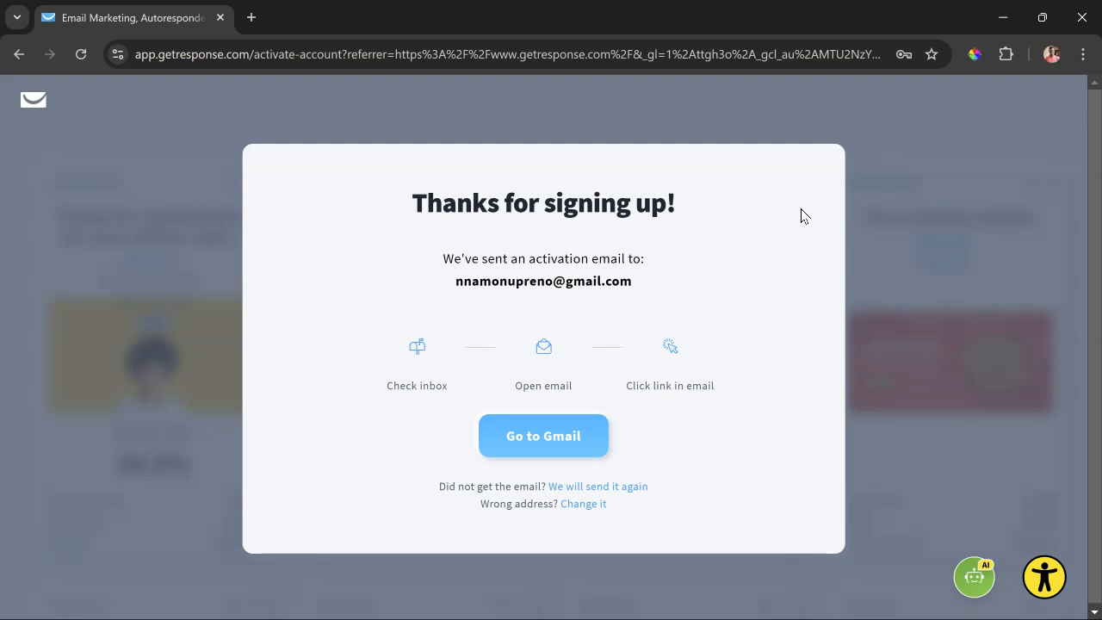
- Switch to Gmail, open the GetResponse activation e-mail, and activate the account from its link
right_click(557, 441)
click(557, 441)
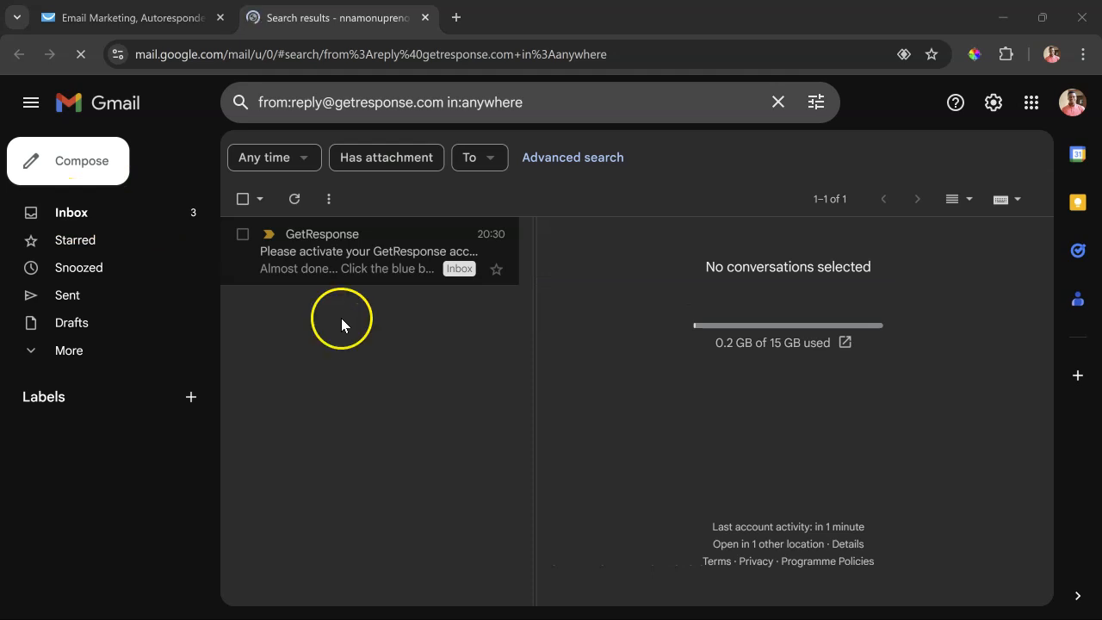
click(352, 274)
scroll(833, 403, down, 2)
click(829, 338)
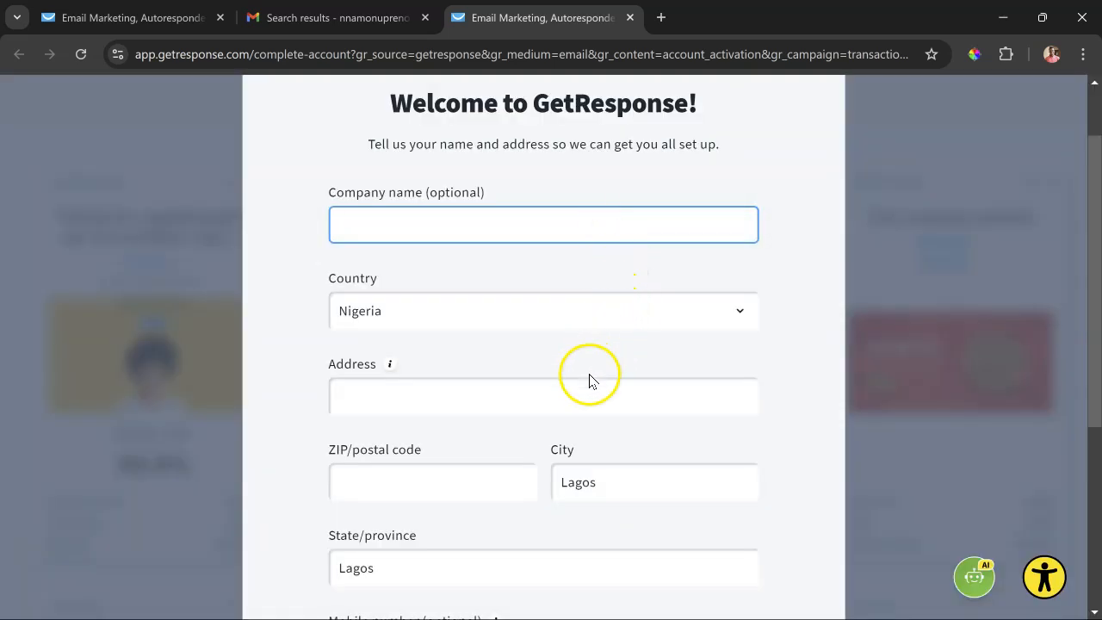
- Try to submit the account details form with the address and ZIP code left blank
mouse_move(390, 366)
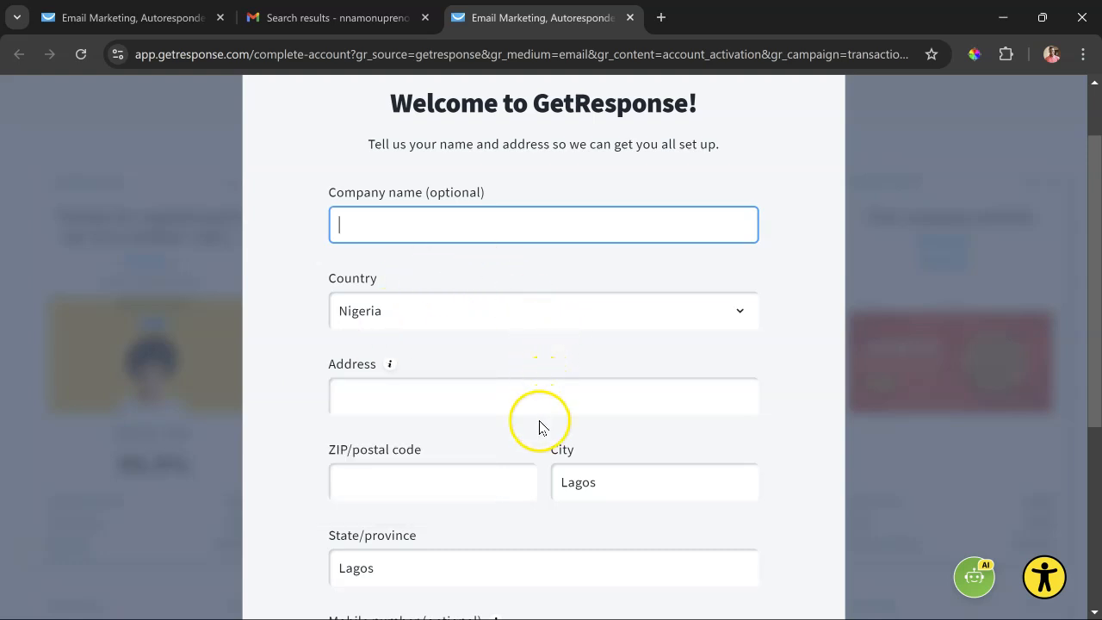
scroll(539, 425, down, 1)
scroll(527, 422, down, 2)
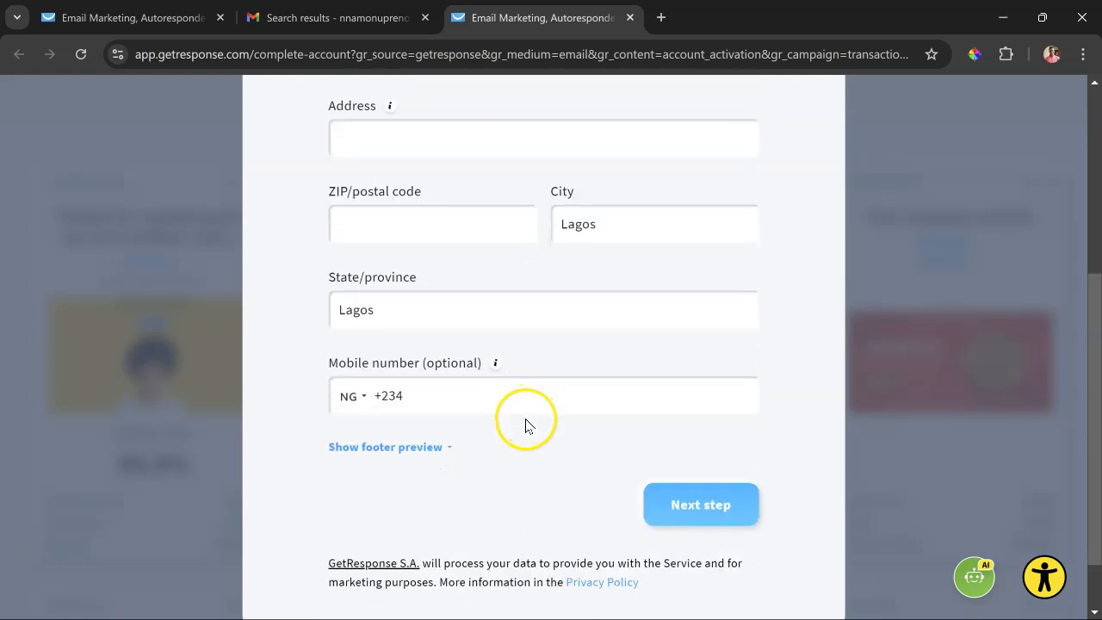
click(682, 499)
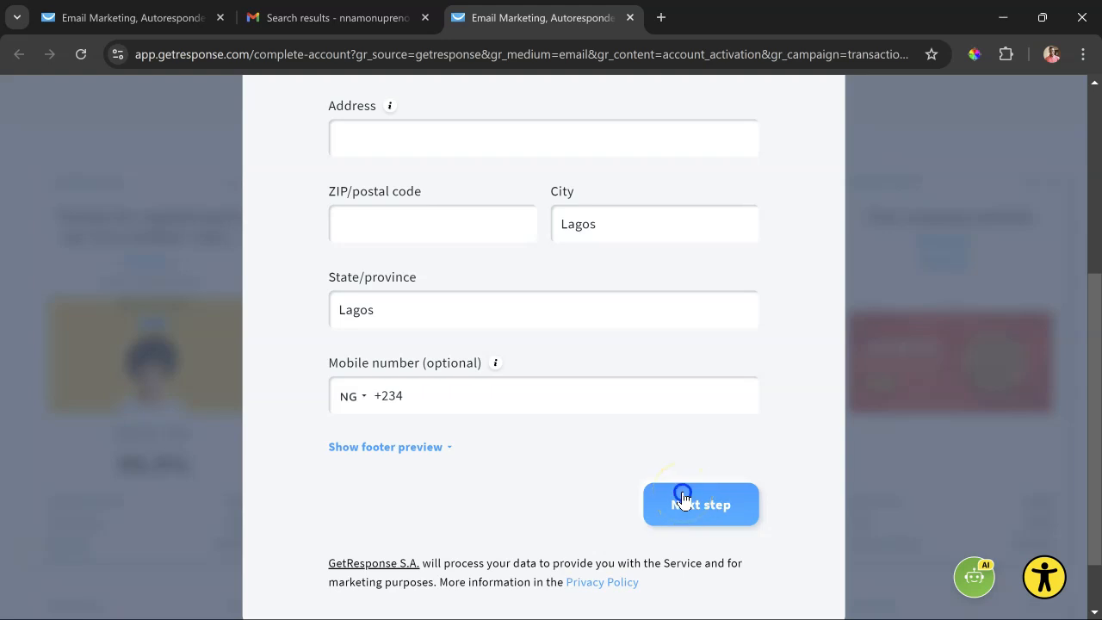
- Fill in the postal address details from the browser's saved address and submit the account details form
scroll(556, 288, up, 1)
click(479, 308)
click(479, 224)
scroll(479, 219, up, 3)
scroll(479, 219, down, 3)
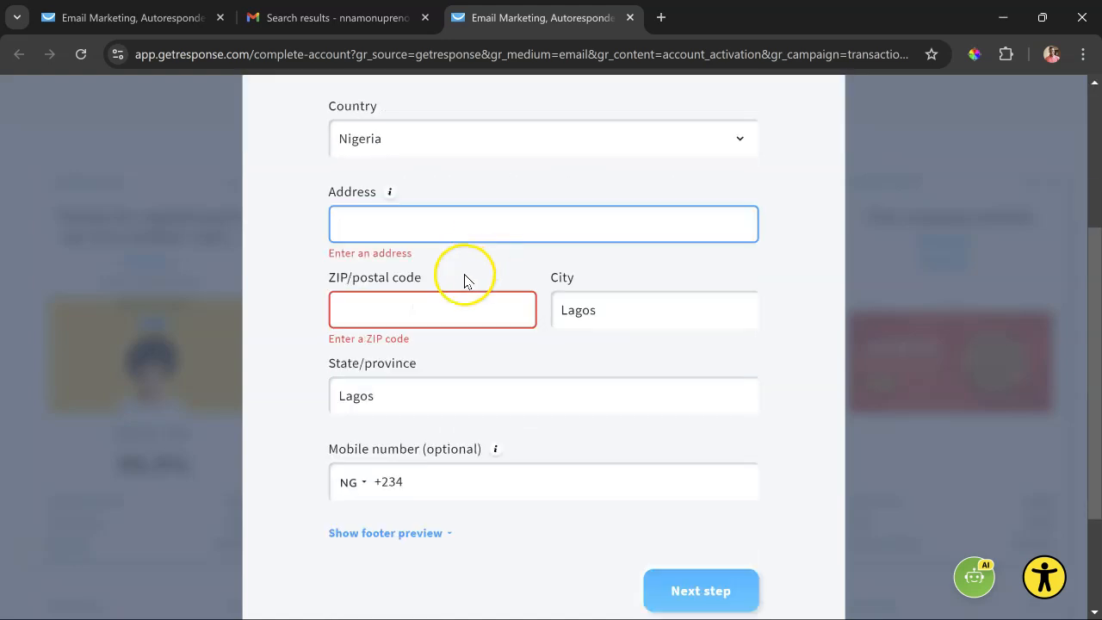
click(461, 228)
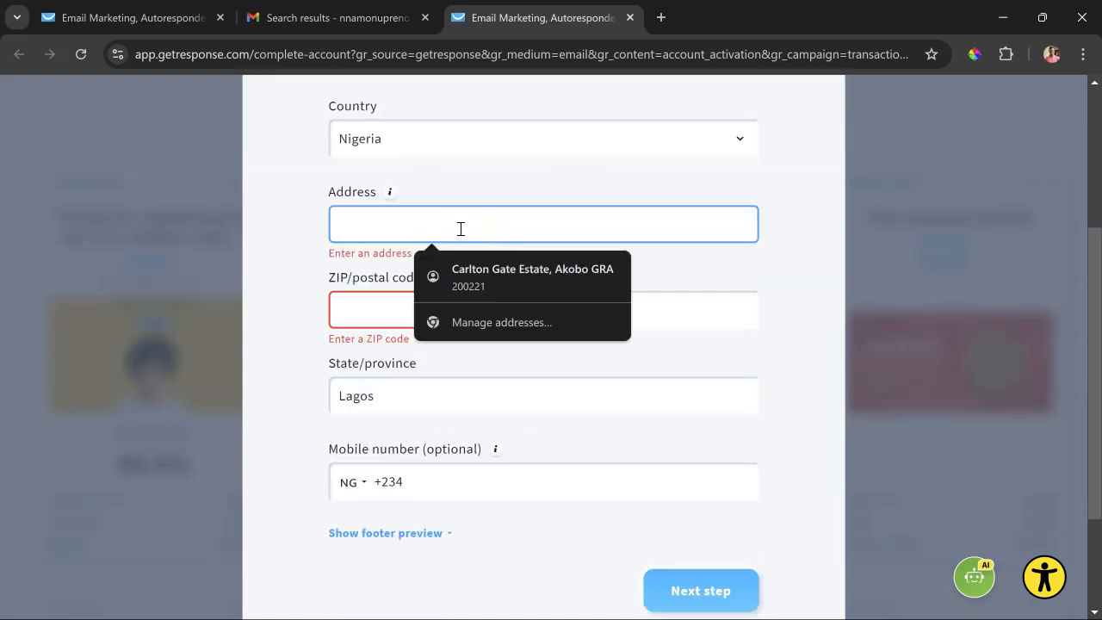
click(517, 273)
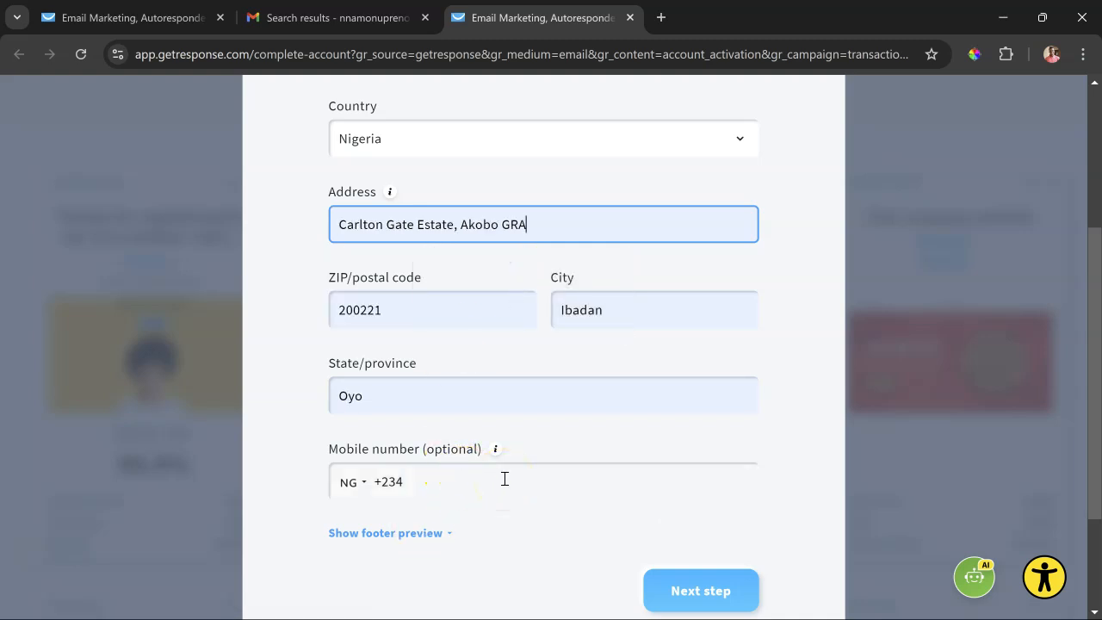
click(708, 589)
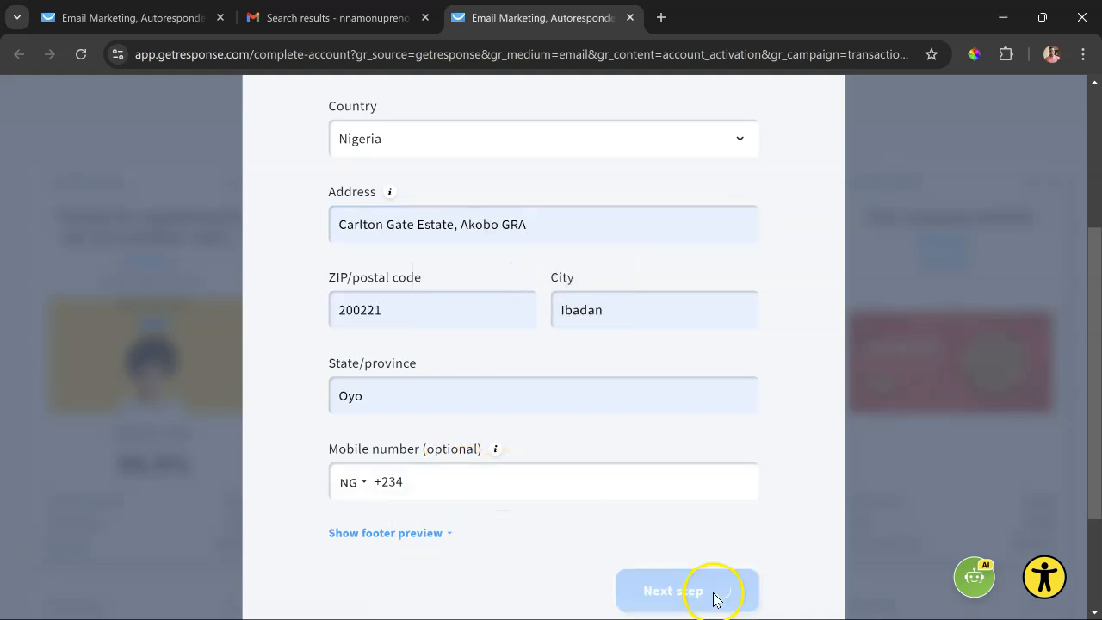
- Enter the mobile number for account verification and request the verification code
click(490, 252)
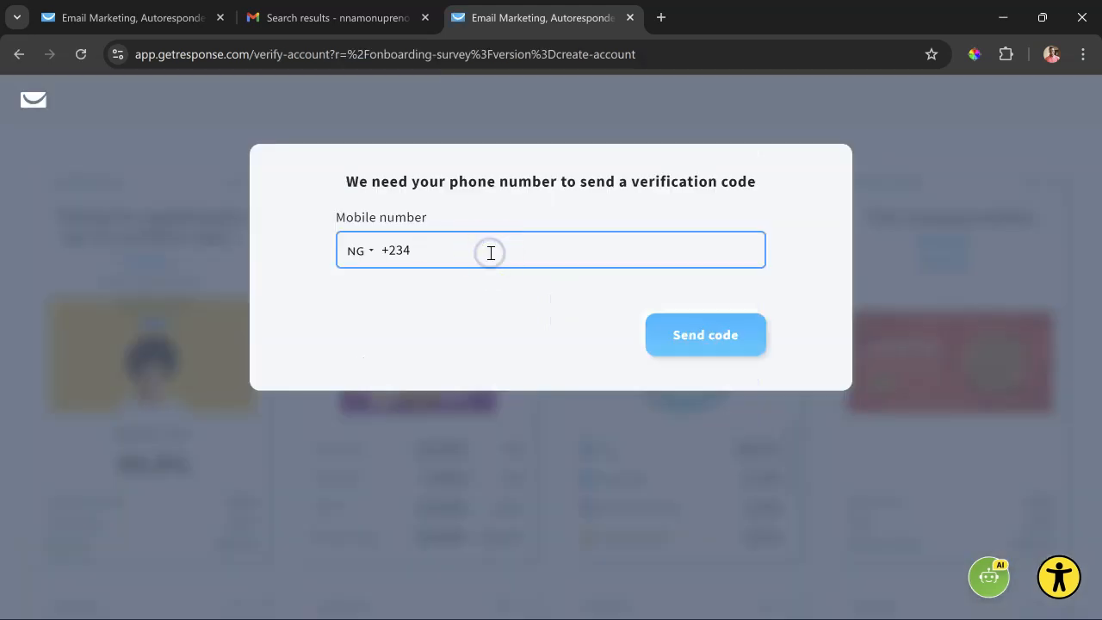
text(8000000000)
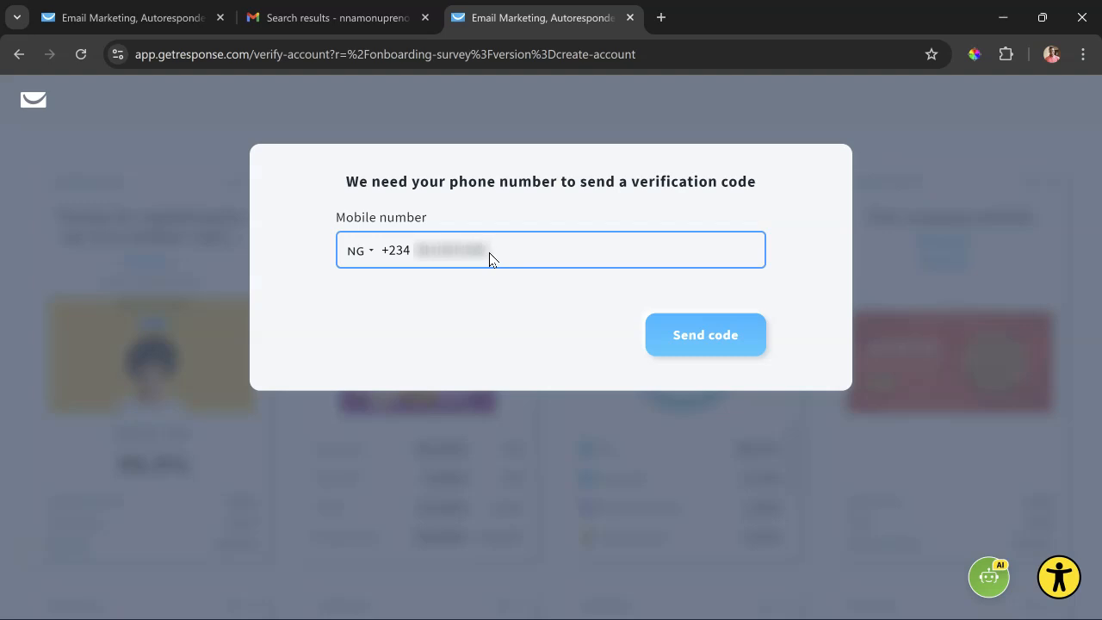
click(689, 333)
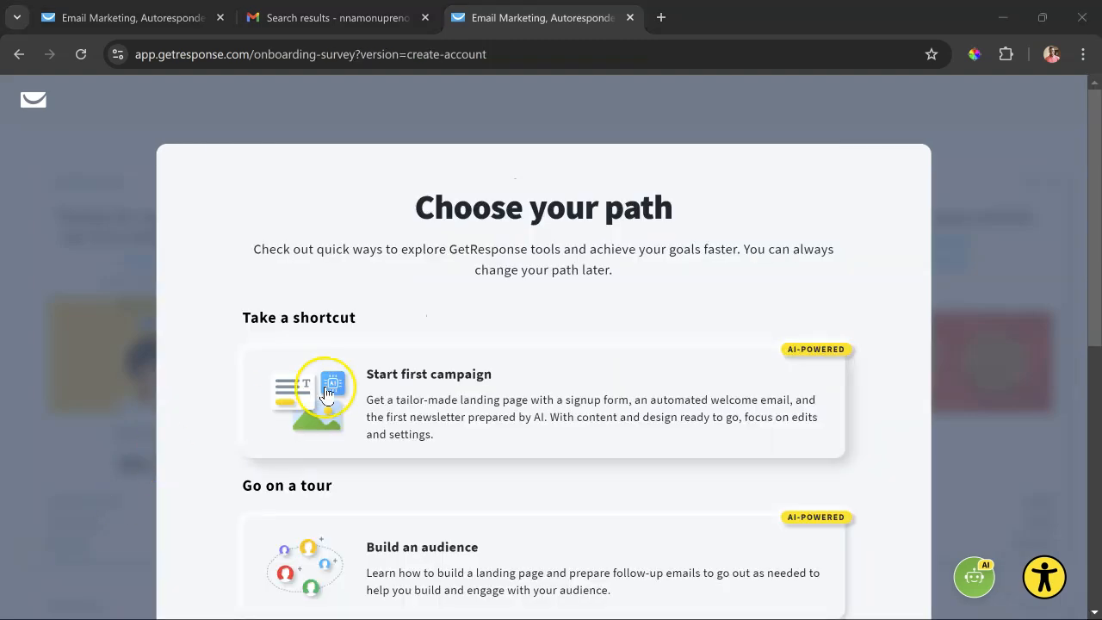
click(327, 393)
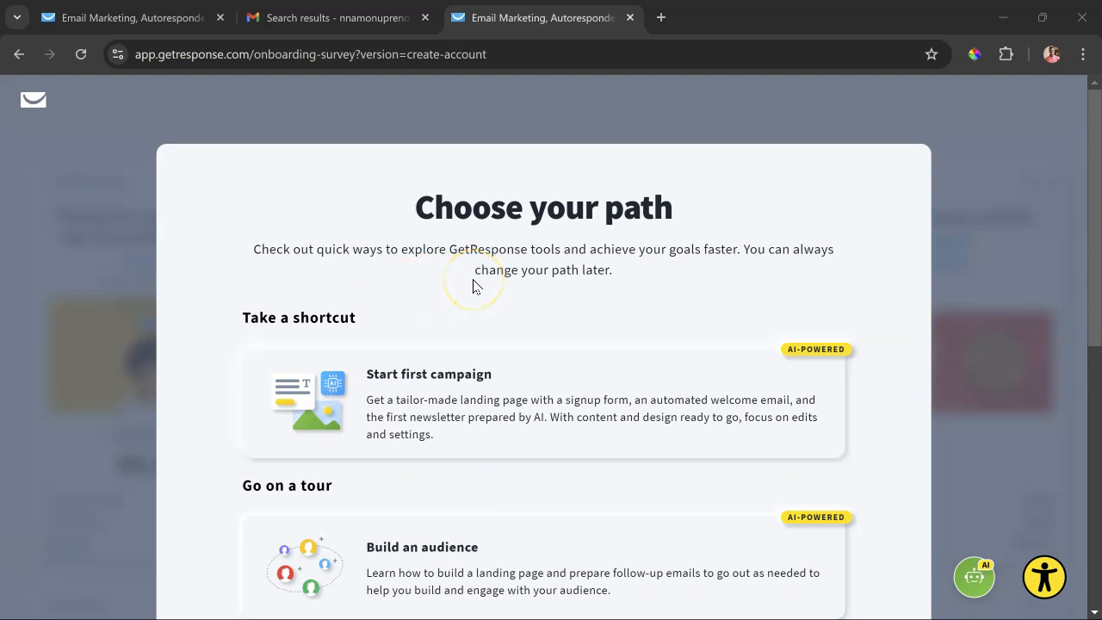
- Choose to explore on your own instead of a guided path, and skip plan selection to reach the dashboard
scroll(473, 285, down, 2)
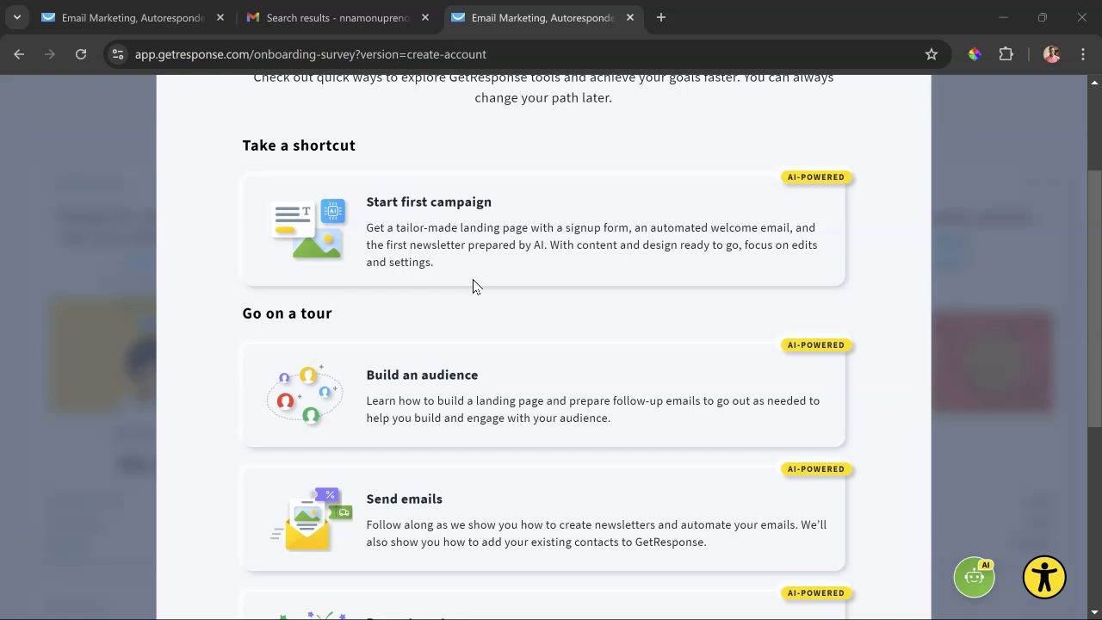
scroll(473, 285, down, 2)
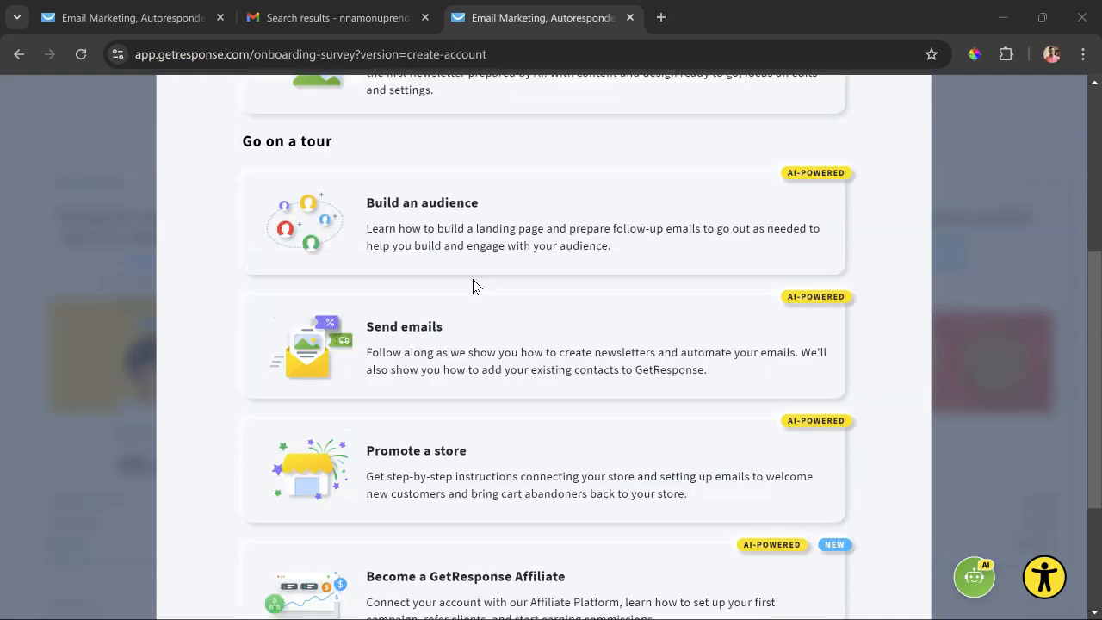
scroll(473, 285, down, 1)
scroll(445, 250, down, 2)
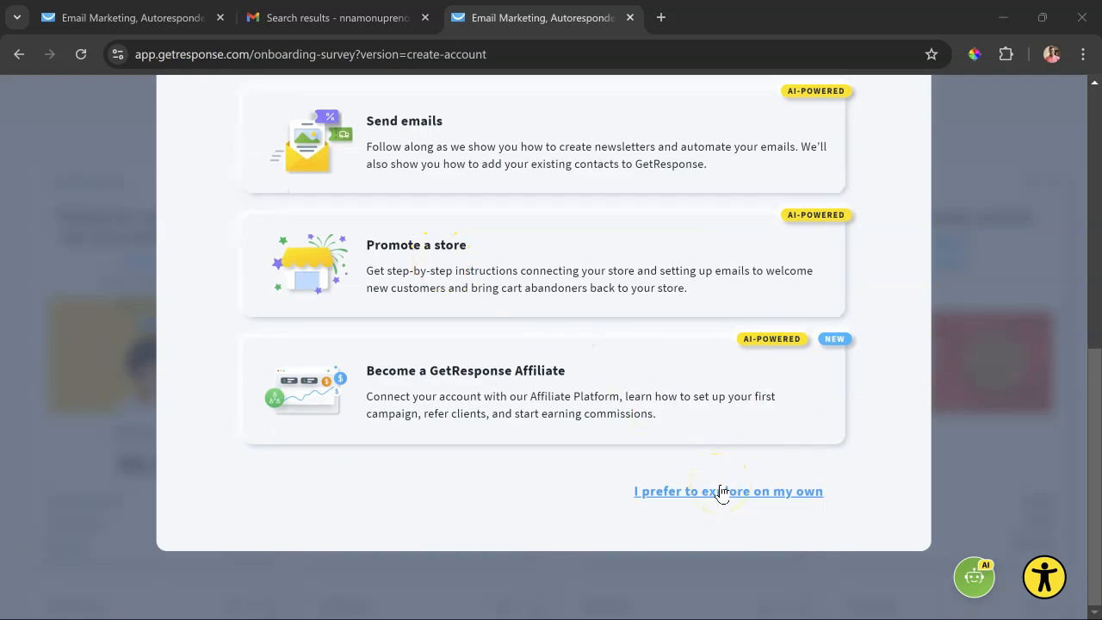
click(722, 491)
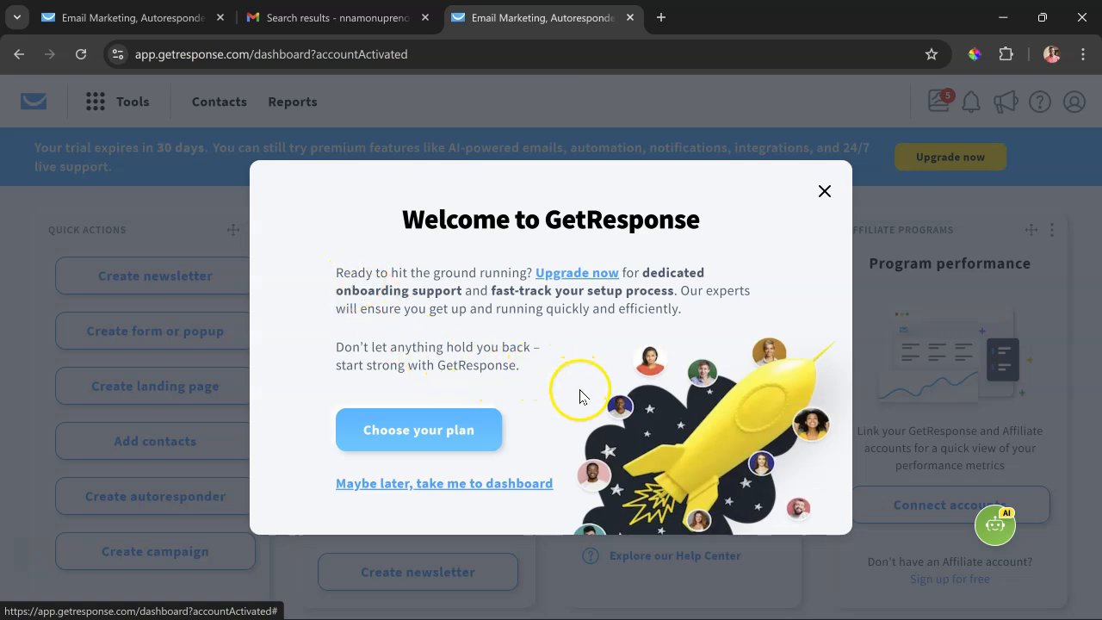
click(511, 485)
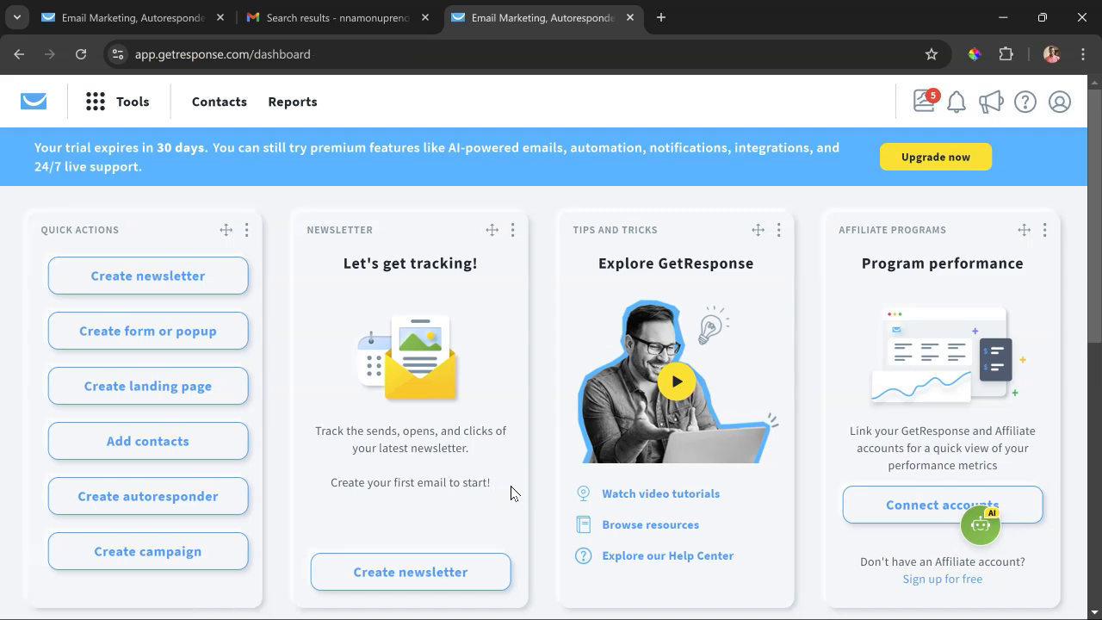
- Look over the dashboard widgets, browse the widget library for available widgets, and close it without adding any
click(513, 230)
scroll(548, 230, down, 6)
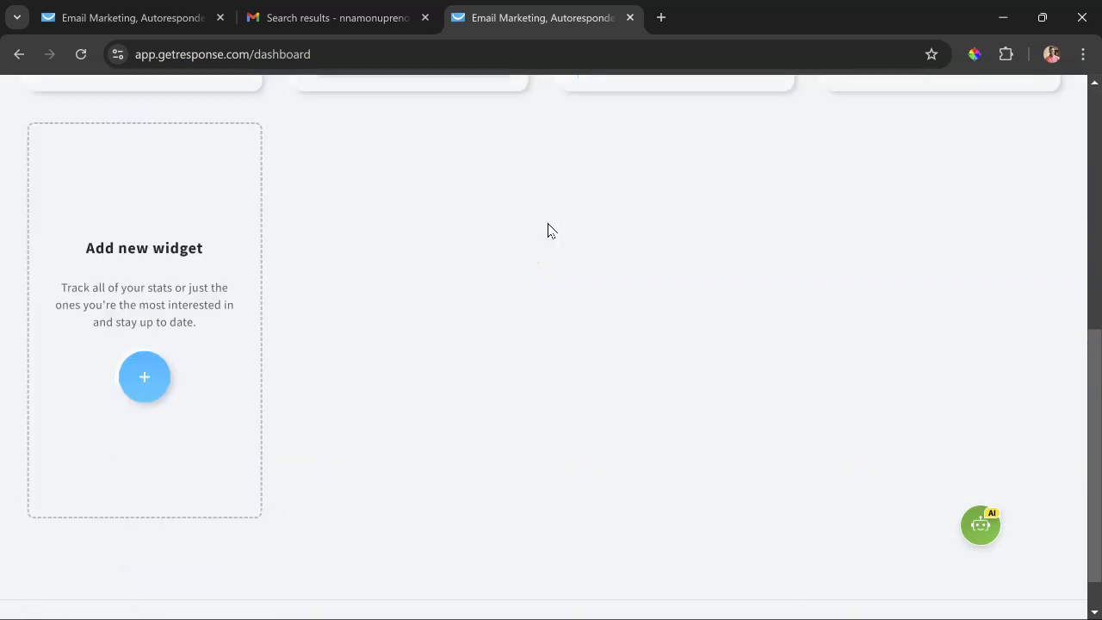
scroll(547, 230, up, 5)
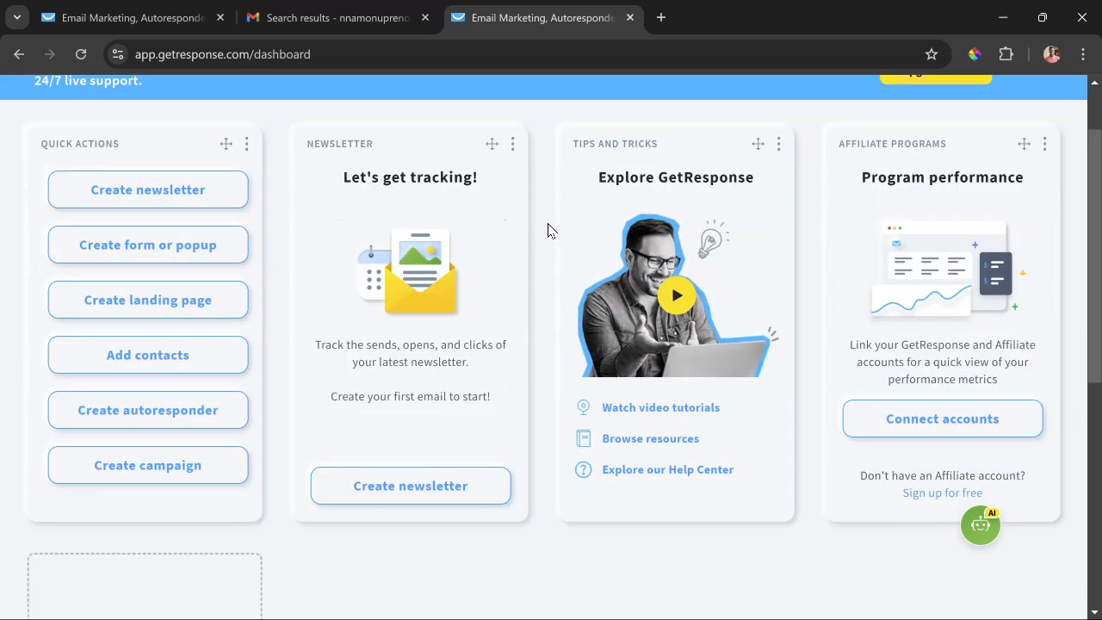
scroll(376, 426, down, 4)
click(148, 464)
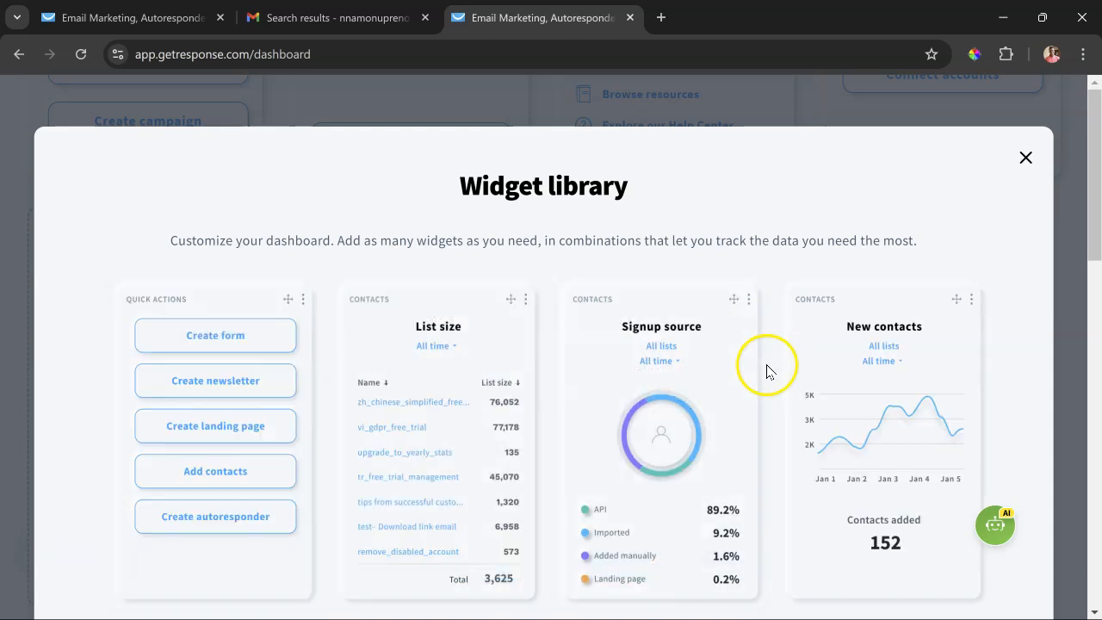
scroll(763, 379, down, 6)
scroll(760, 390, down, 3)
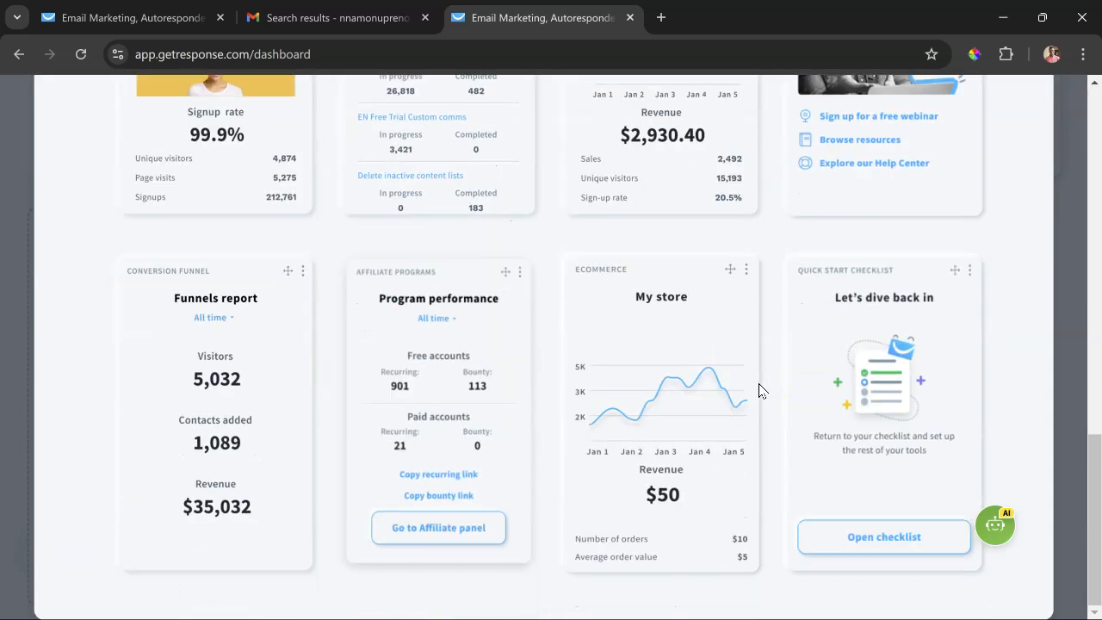
scroll(758, 389, up, 10)
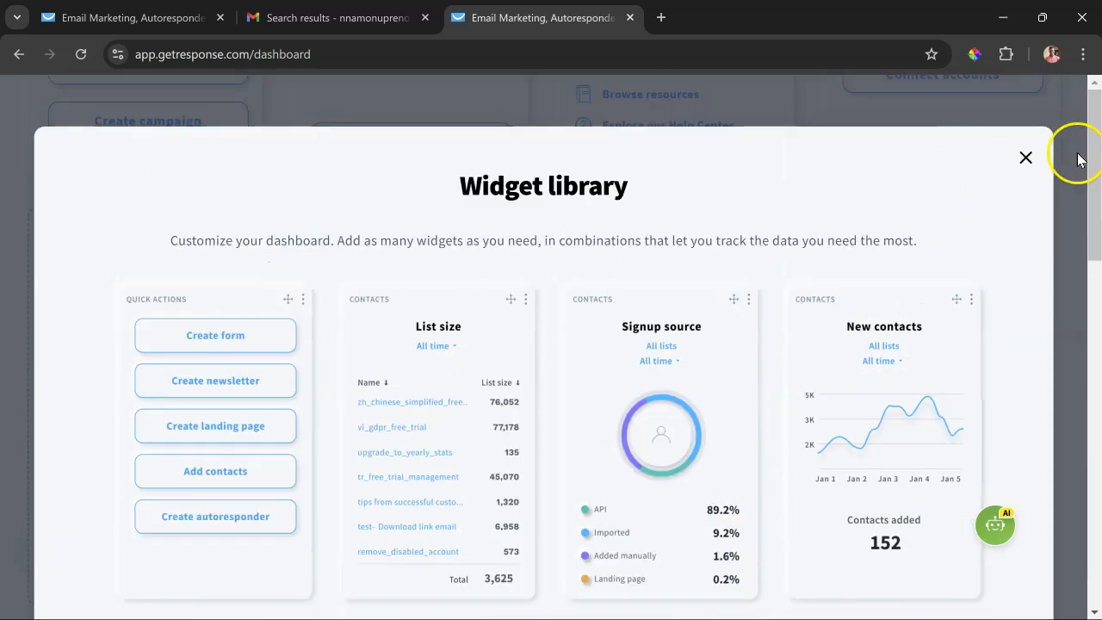
click(1025, 158)
scroll(627, 459, up, 5)
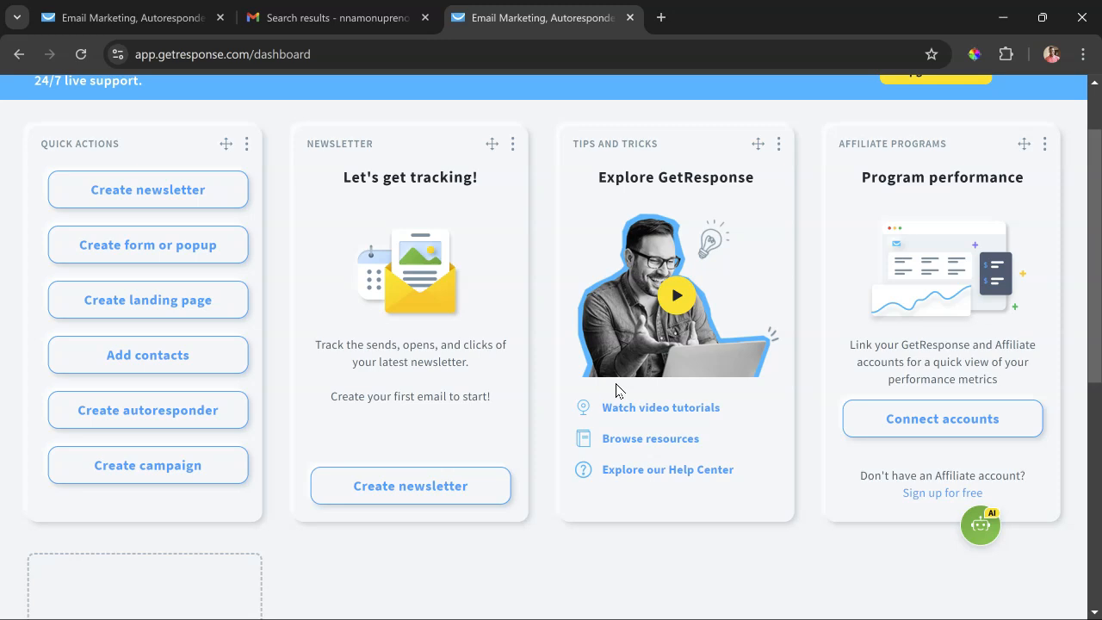
- Edit the Quick Actions widget to include the Create website action, apply the change, and check the widget's updated list of actions
click(204, 211)
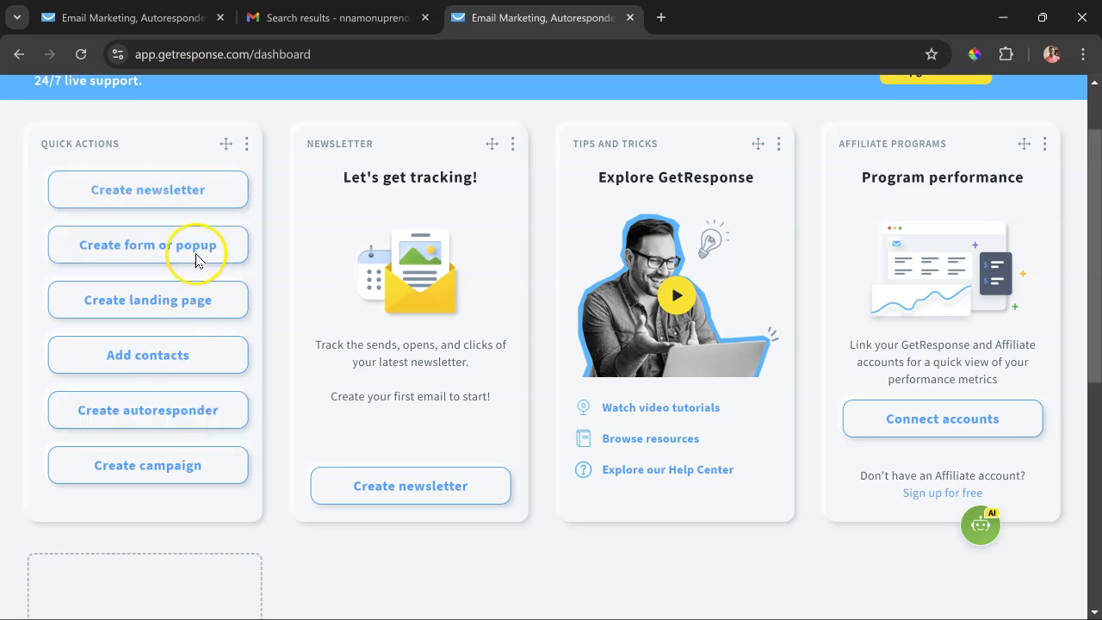
click(247, 148)
click(247, 149)
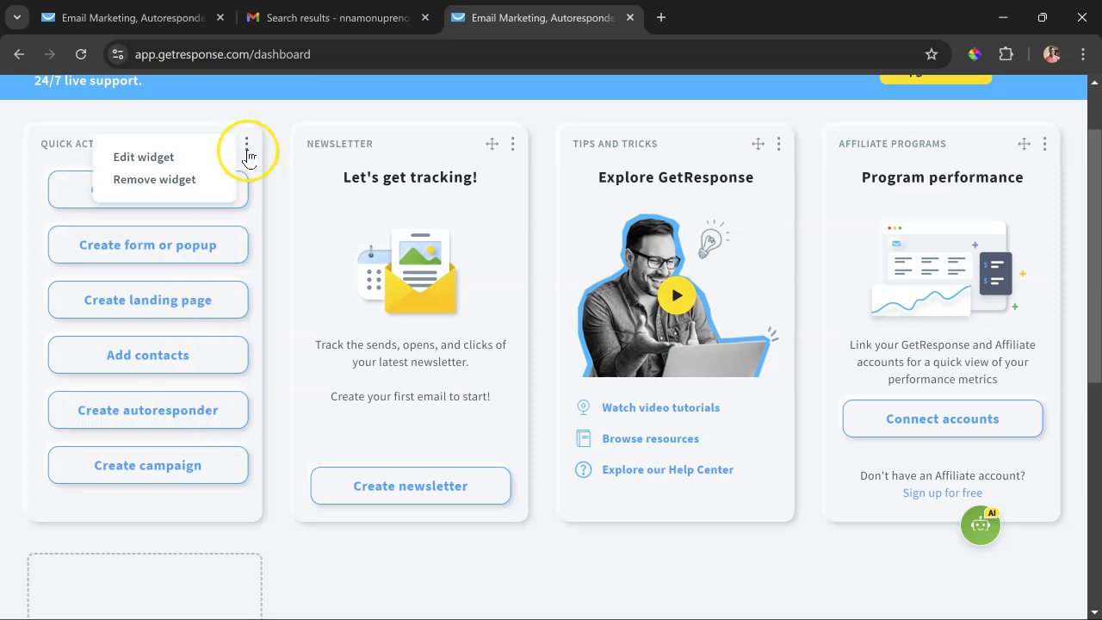
click(246, 146)
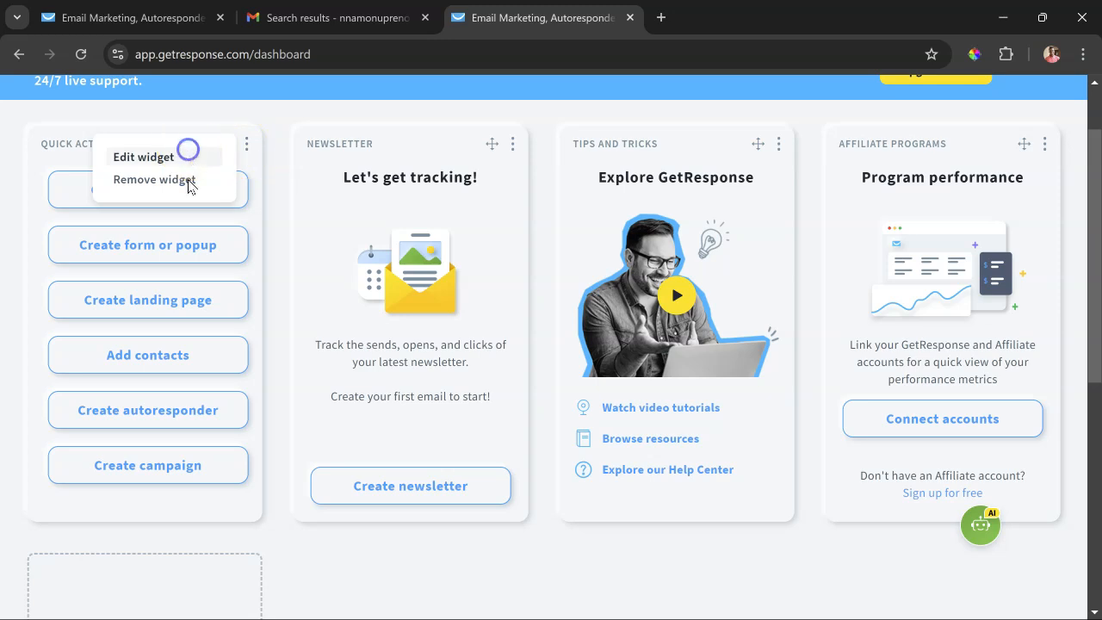
click(187, 152)
scroll(121, 335, down, 3)
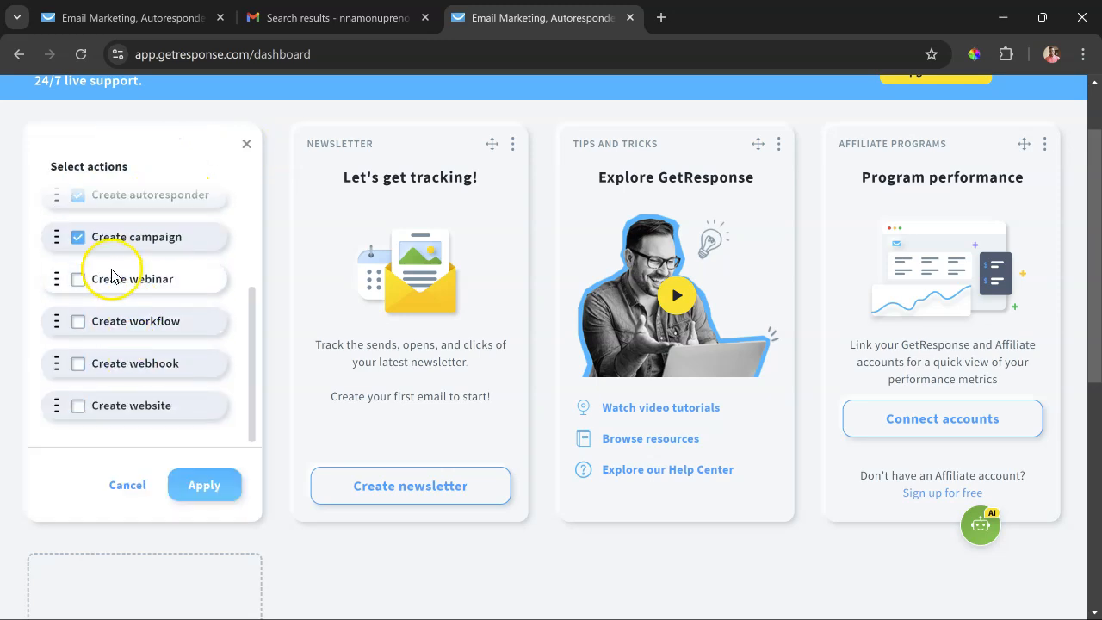
scroll(111, 293, up, 3)
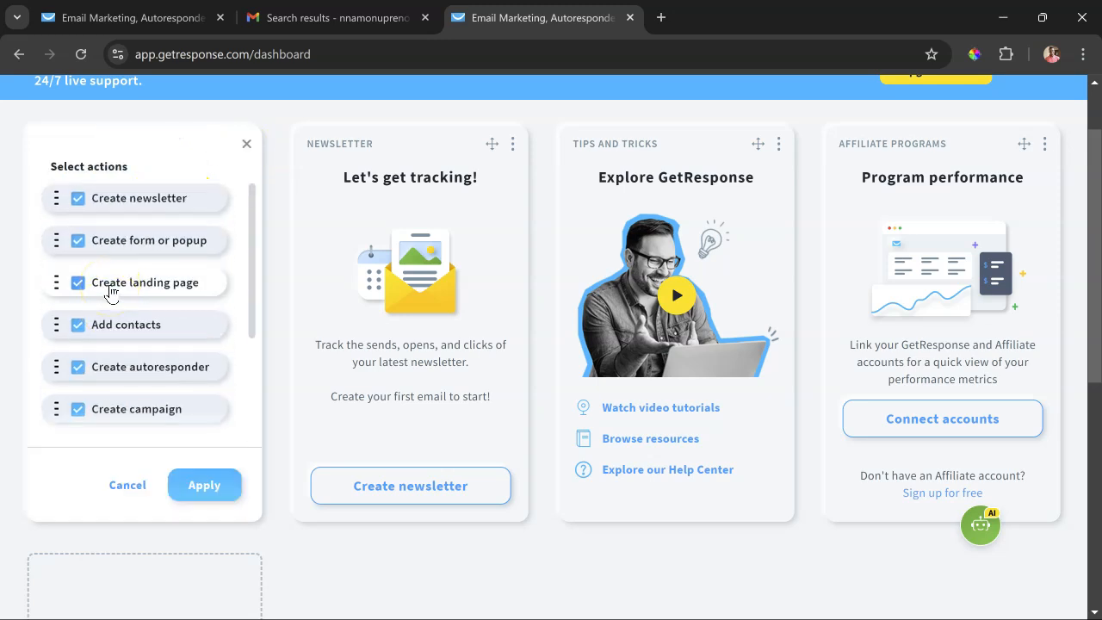
scroll(111, 292, down, 3)
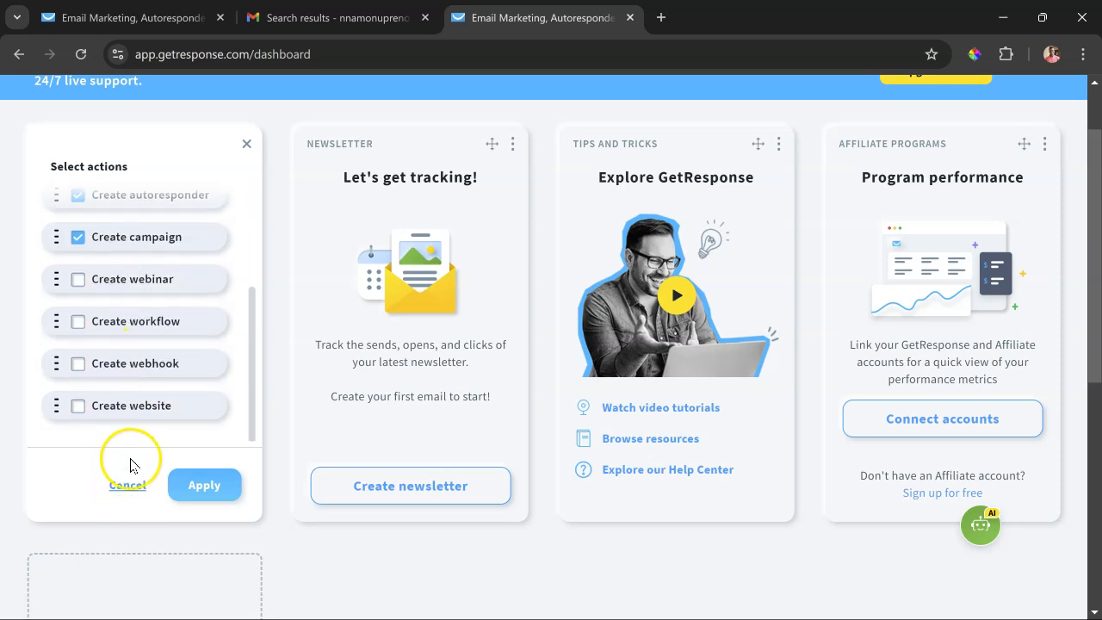
click(76, 411)
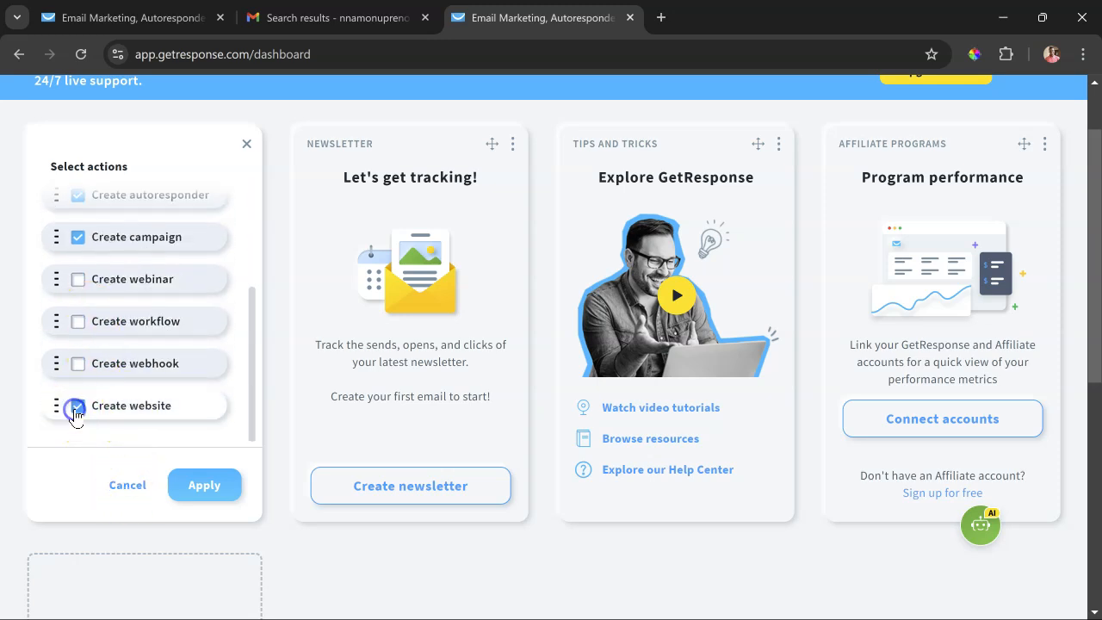
click(193, 480)
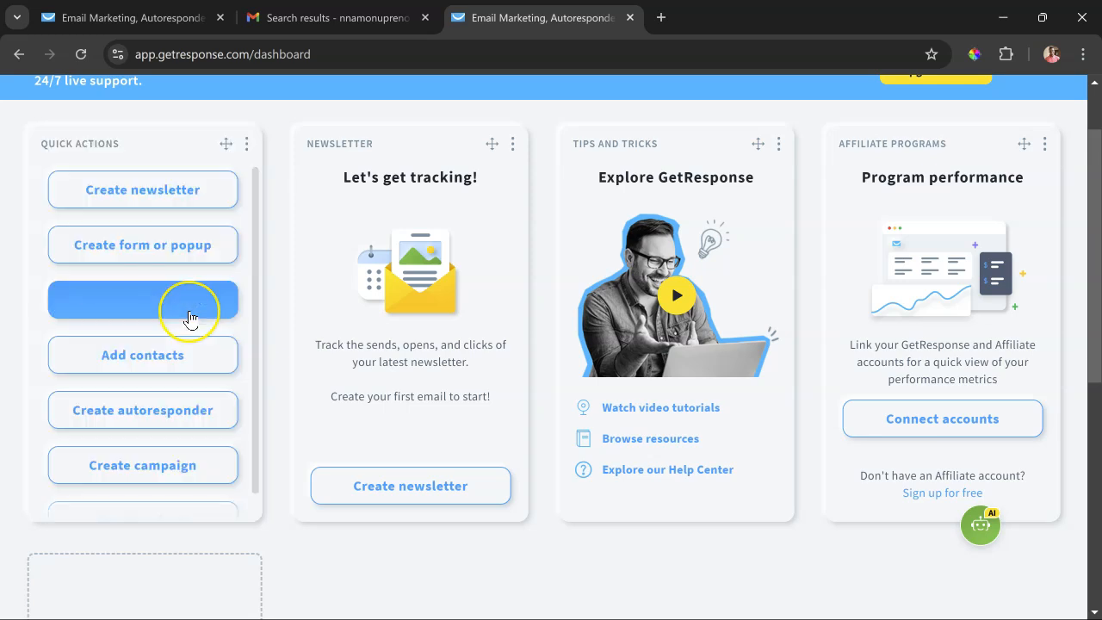
scroll(195, 361, down, 1)
click(147, 490)
scroll(147, 490, up, 1)
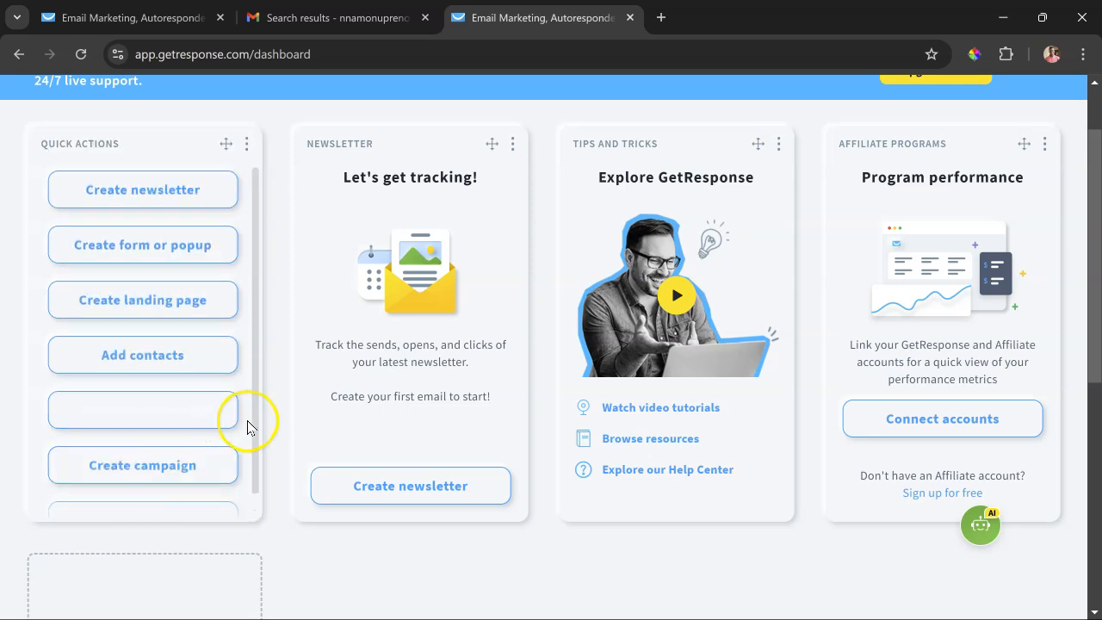
- Look through the Automate, Connect and Build Visibility categories of the available tools, and close the tools overview without opening any
scroll(266, 411, up, 1)
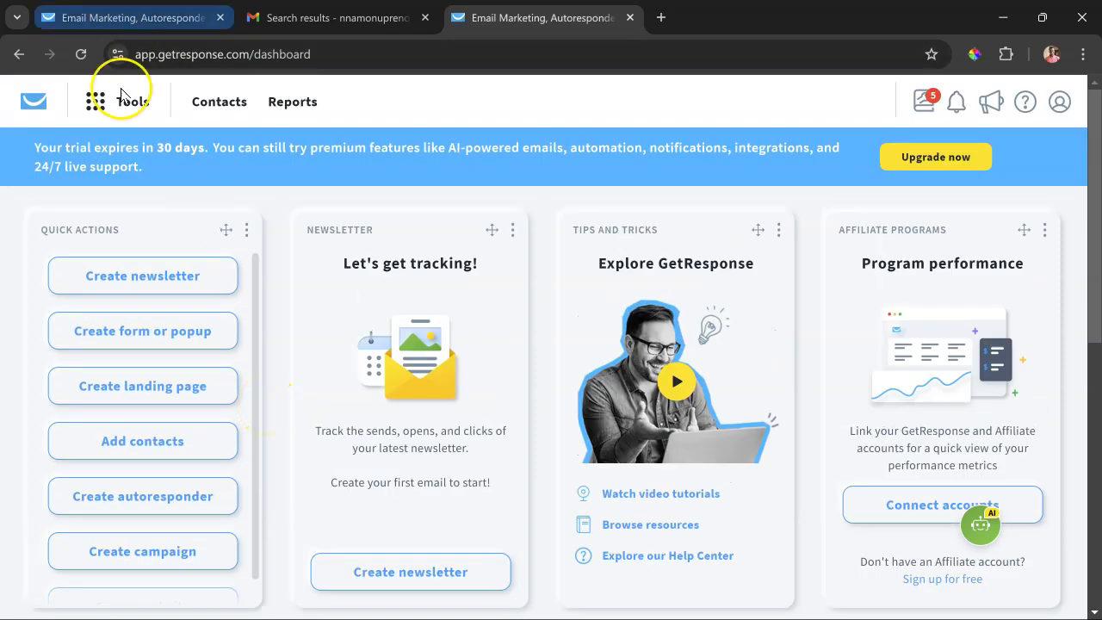
click(96, 107)
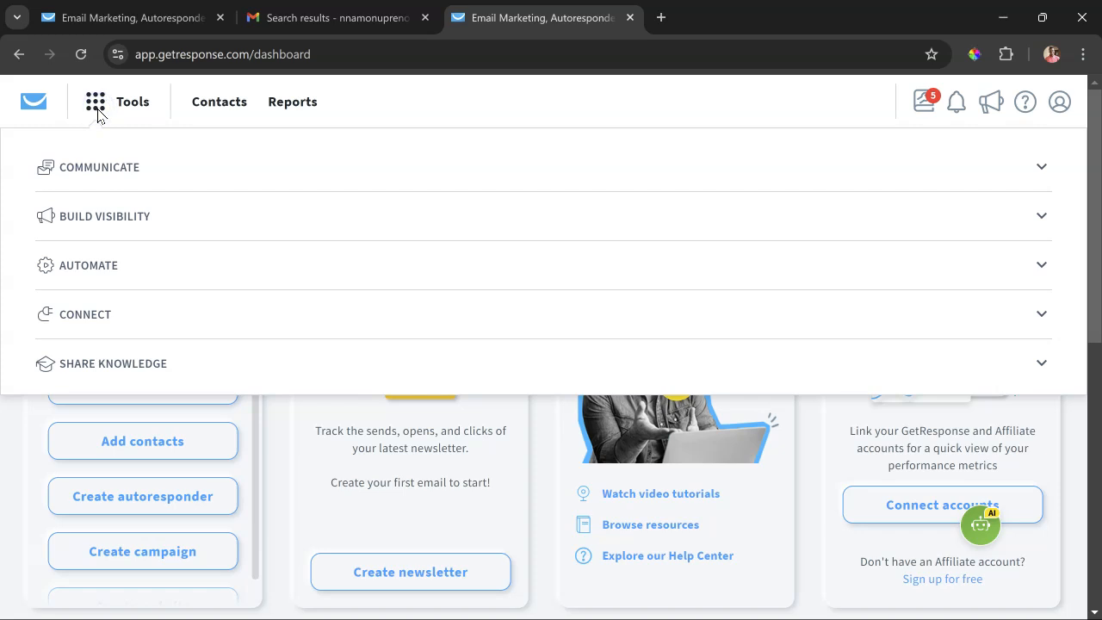
click(840, 264)
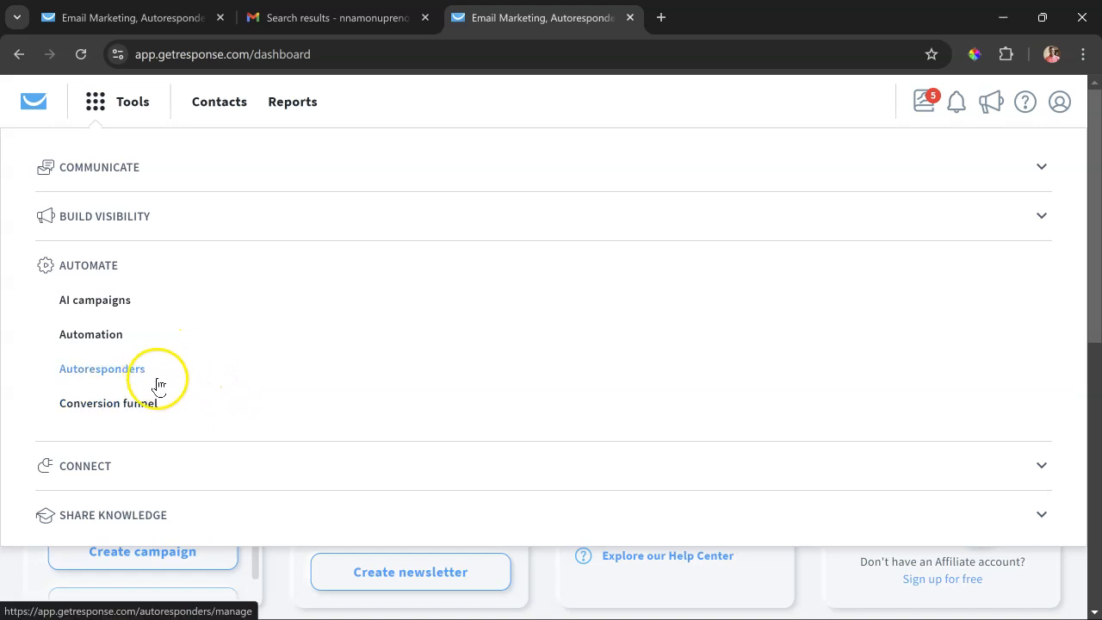
click(269, 475)
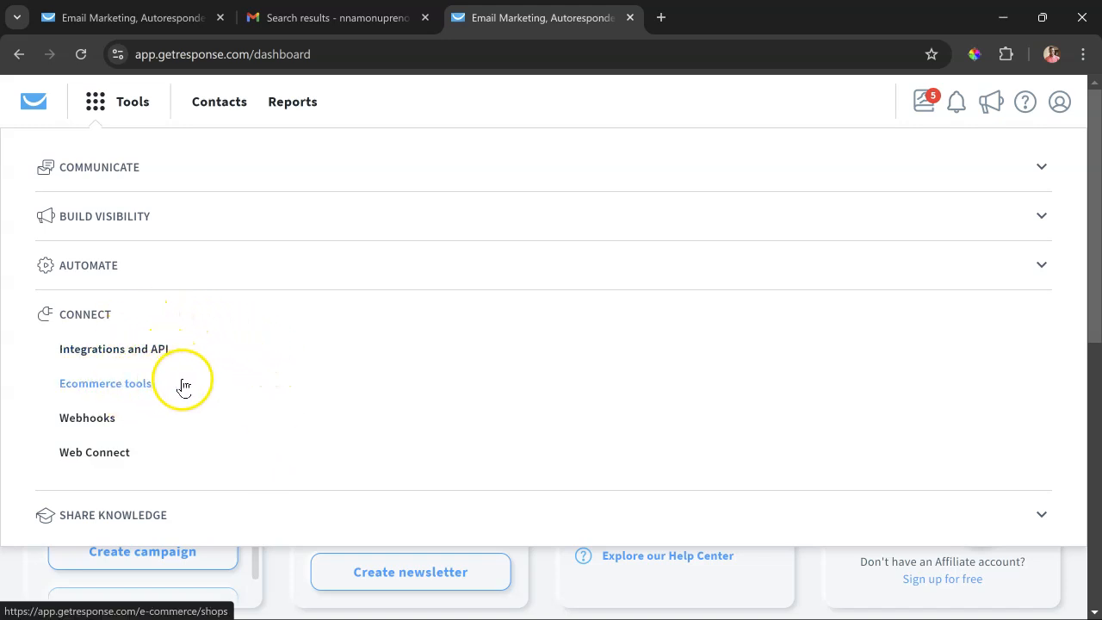
click(285, 220)
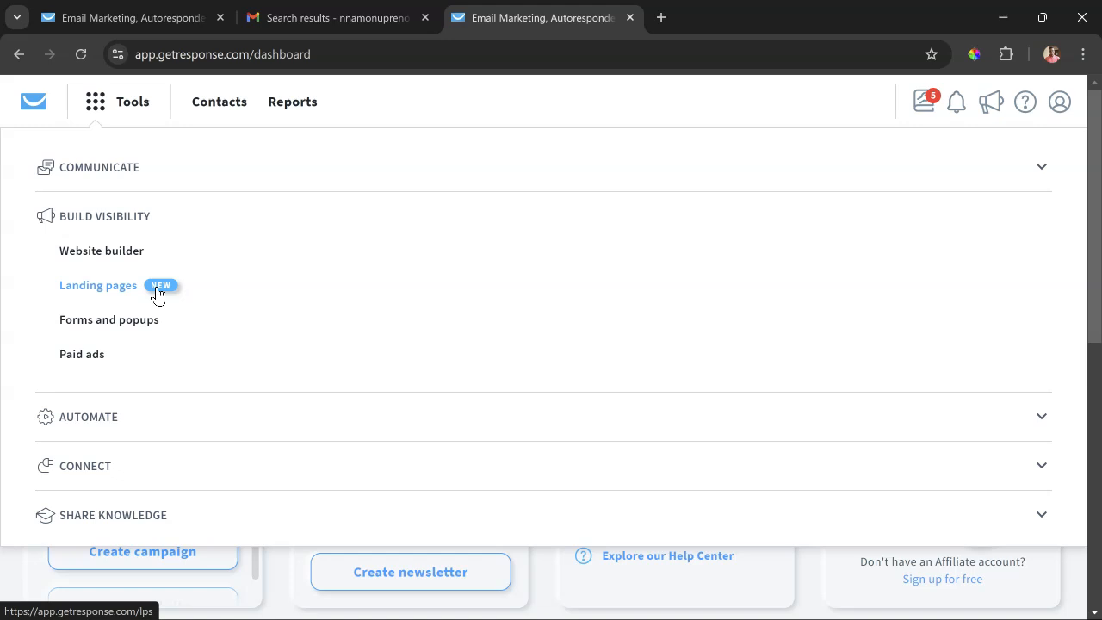
click(517, 98)
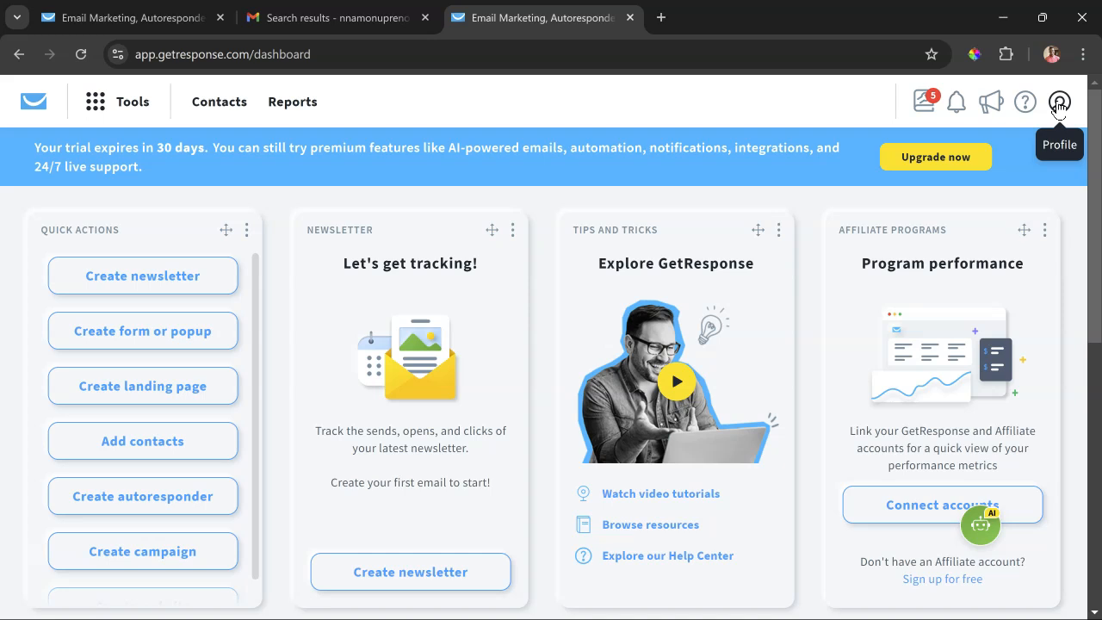
- Open the Manage account page from the profile options
click(1059, 104)
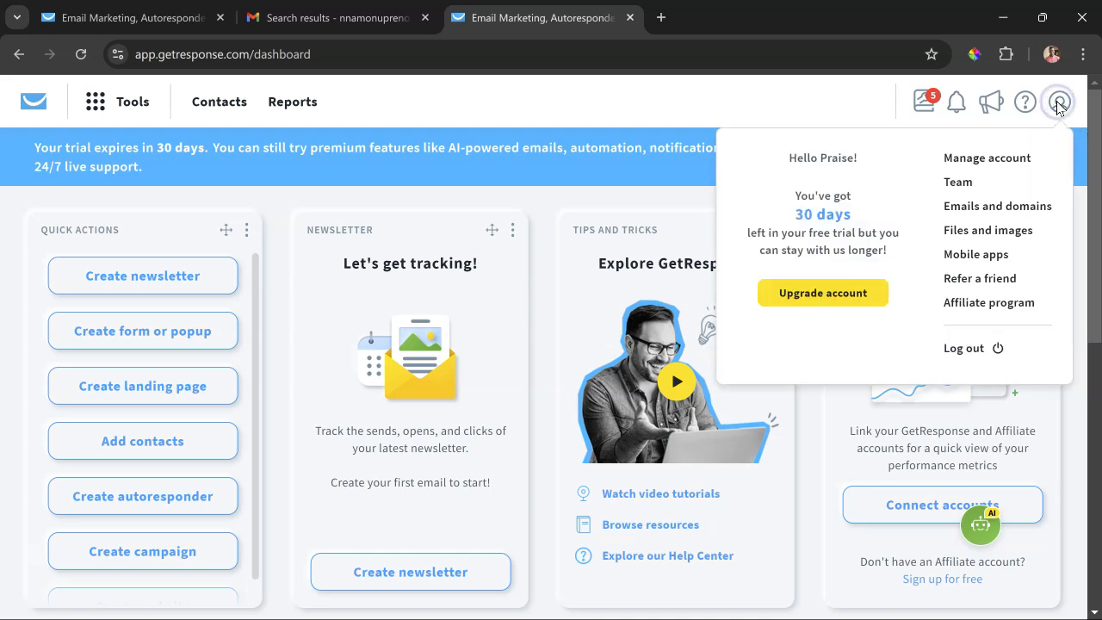
click(1012, 157)
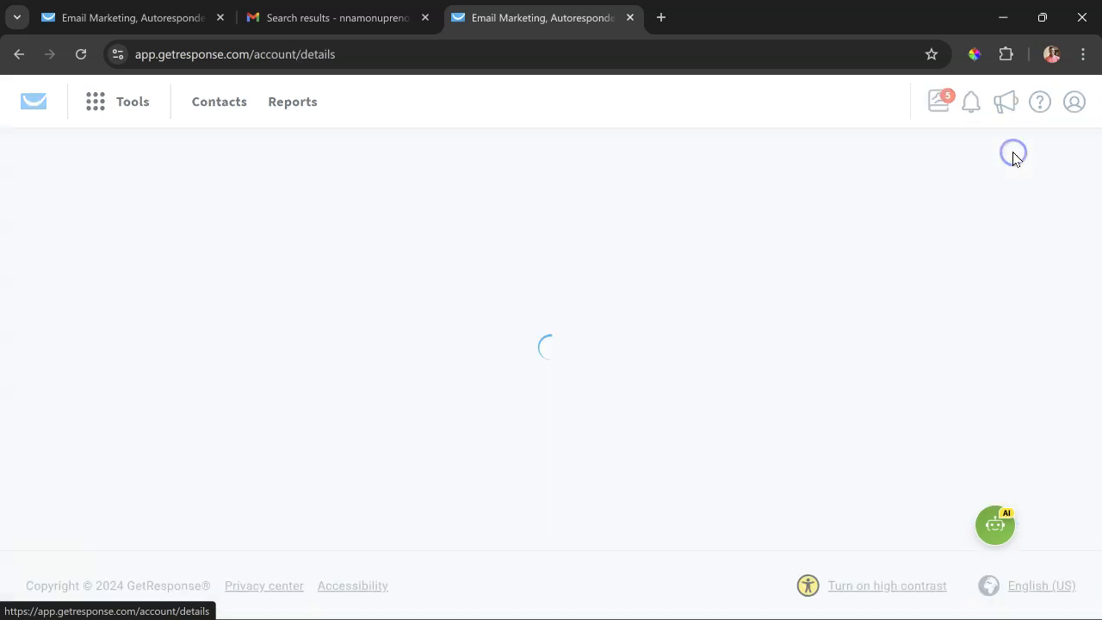
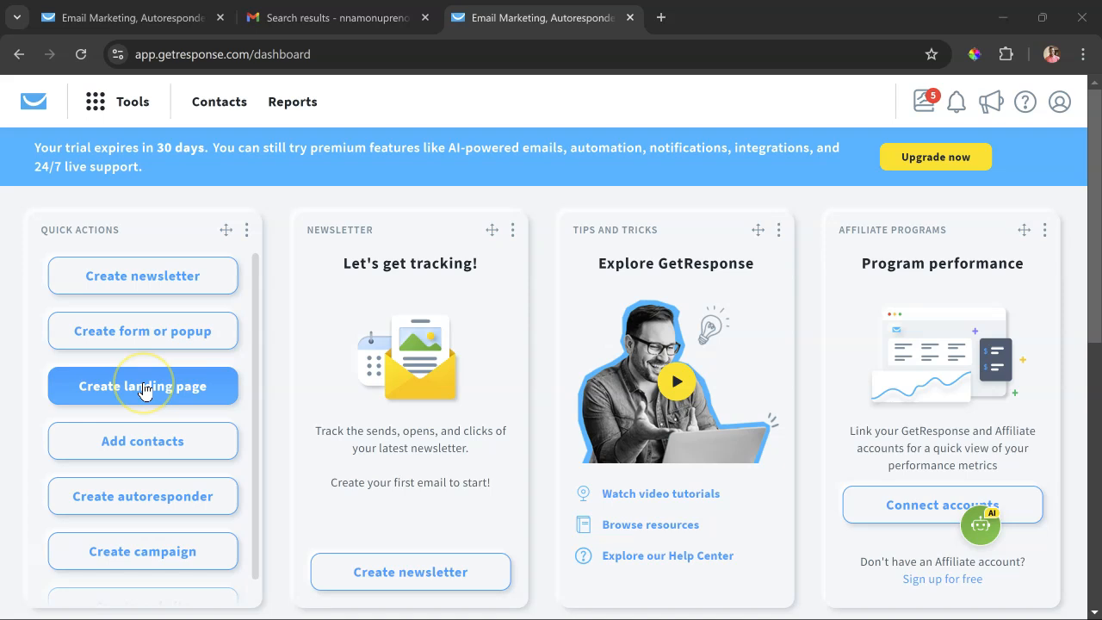
- Start a new landing page and choose to build it from a ready-made template
click(134, 101)
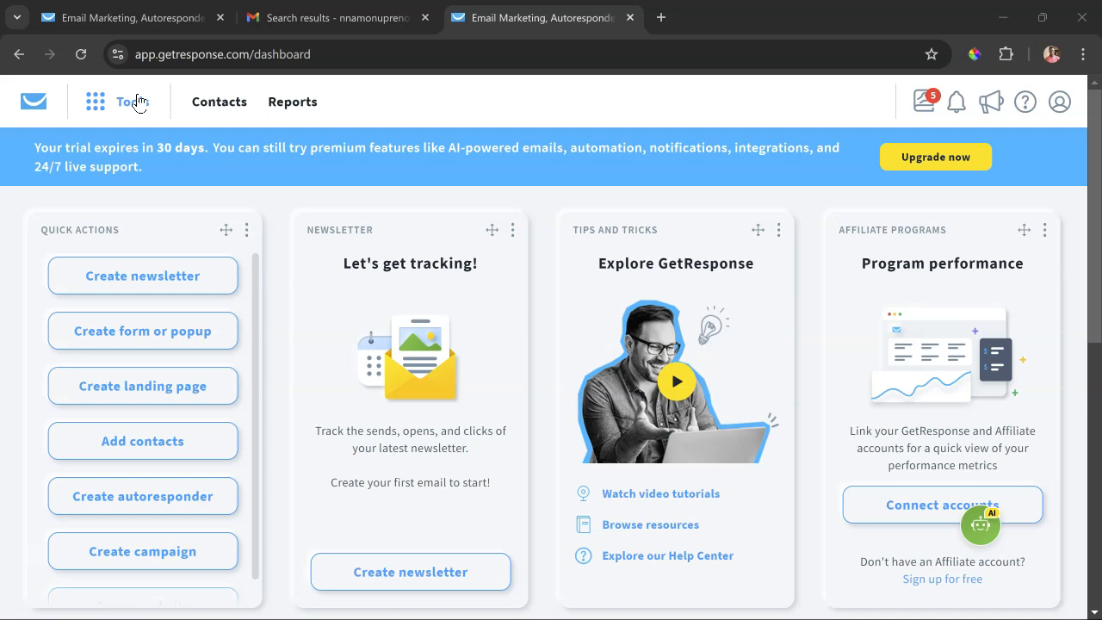
click(170, 392)
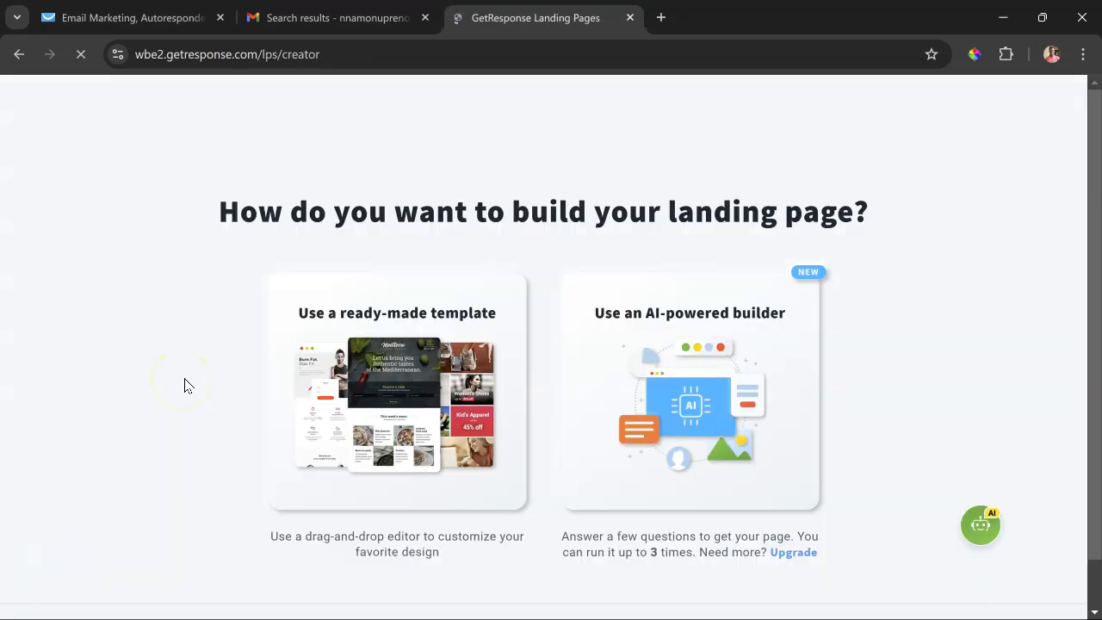
scroll(183, 386, down, 1)
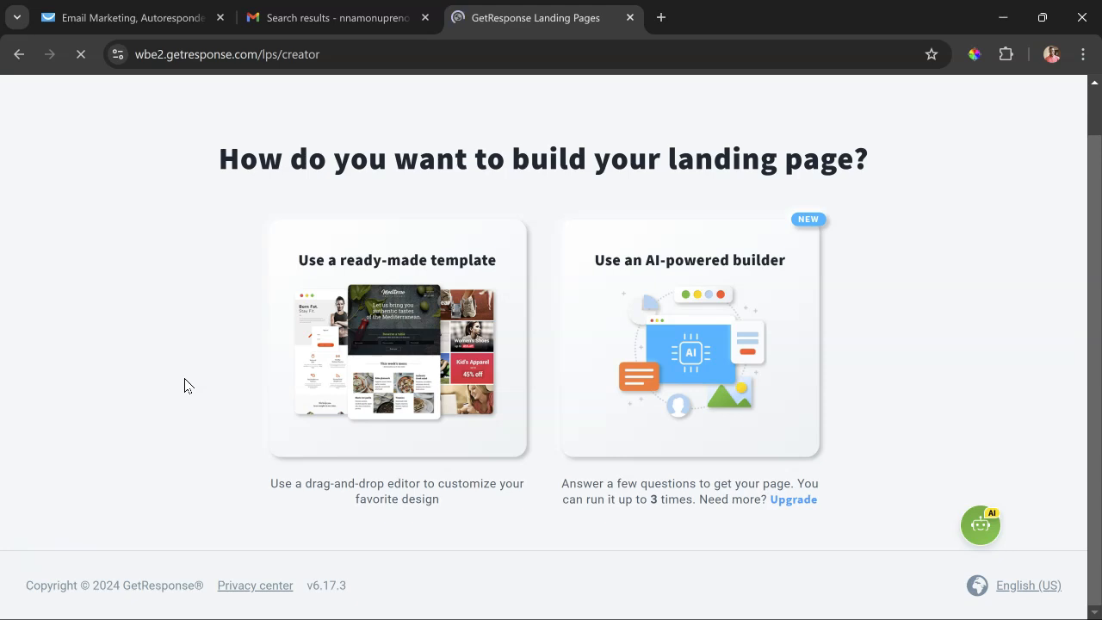
click(224, 371)
click(373, 320)
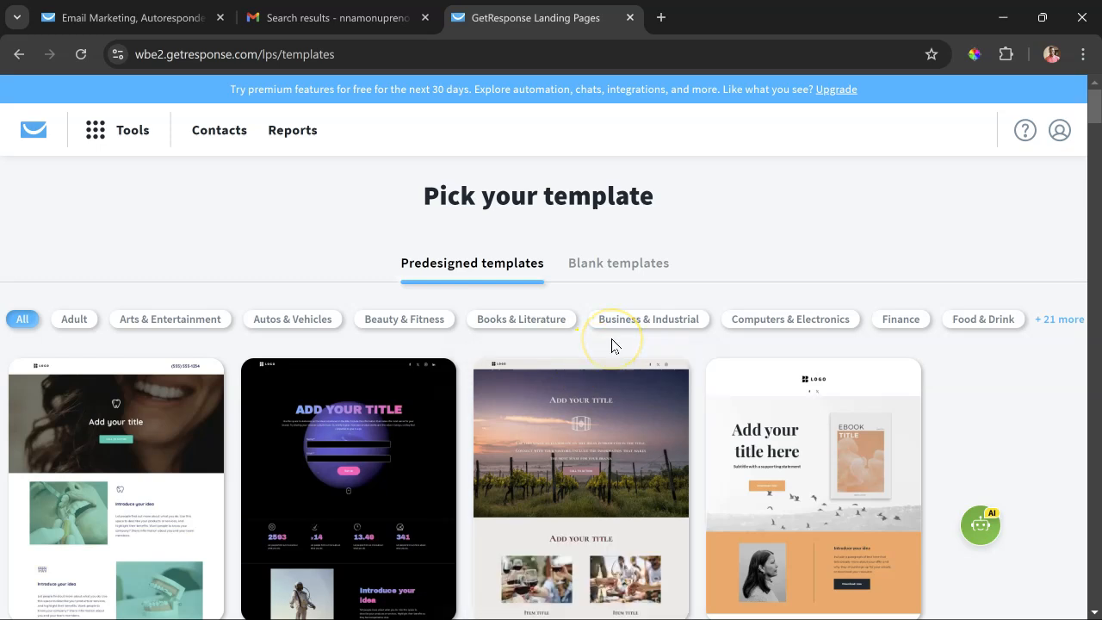
- Filter the predesigned templates by Computers & Electronics and Beauty & Fitness, and use the template with the woman in a gym
scroll(612, 345, down, 8)
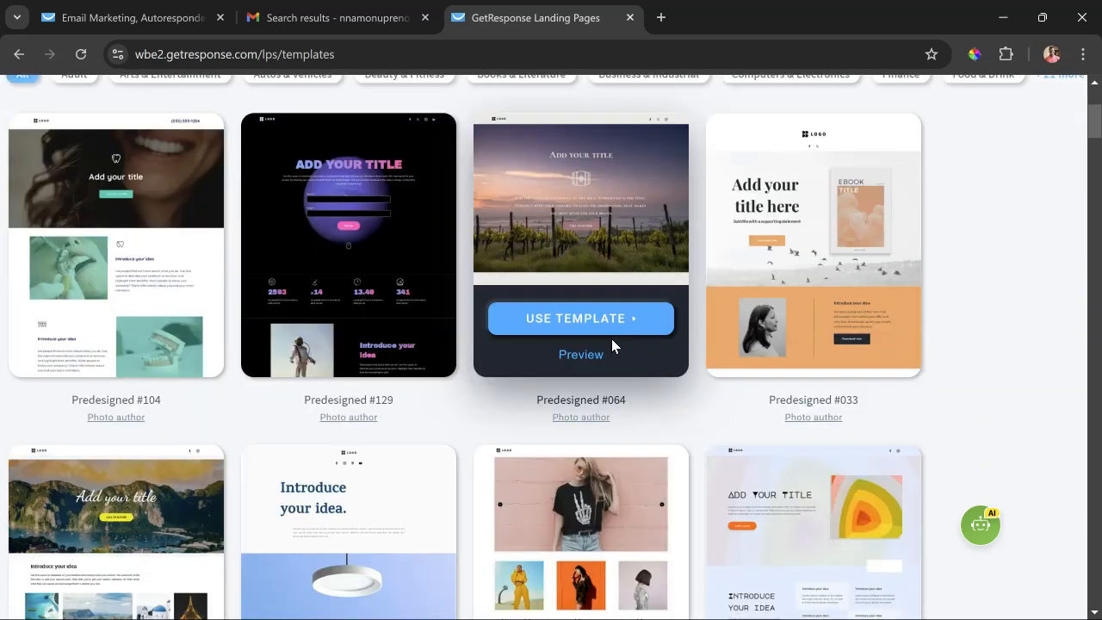
scroll(612, 338, up, 8)
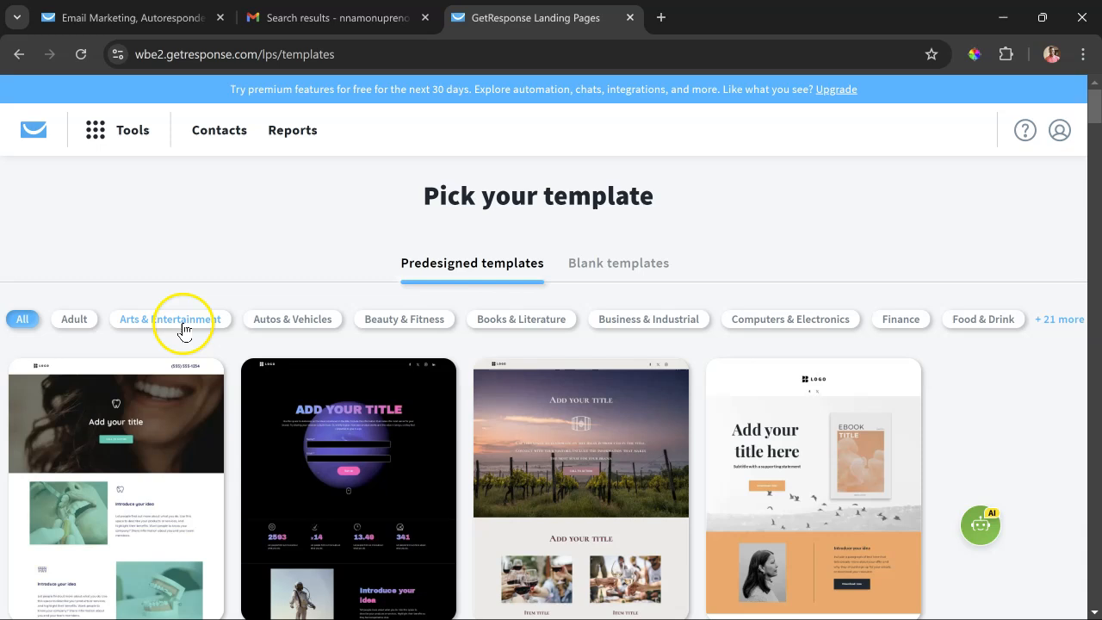
click(787, 321)
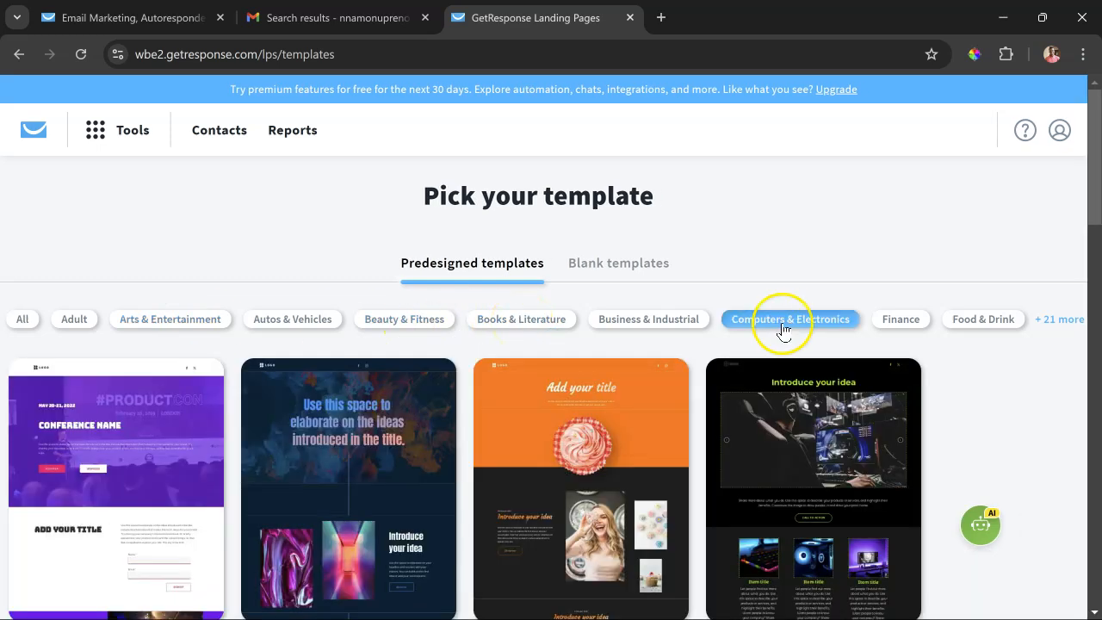
click(395, 322)
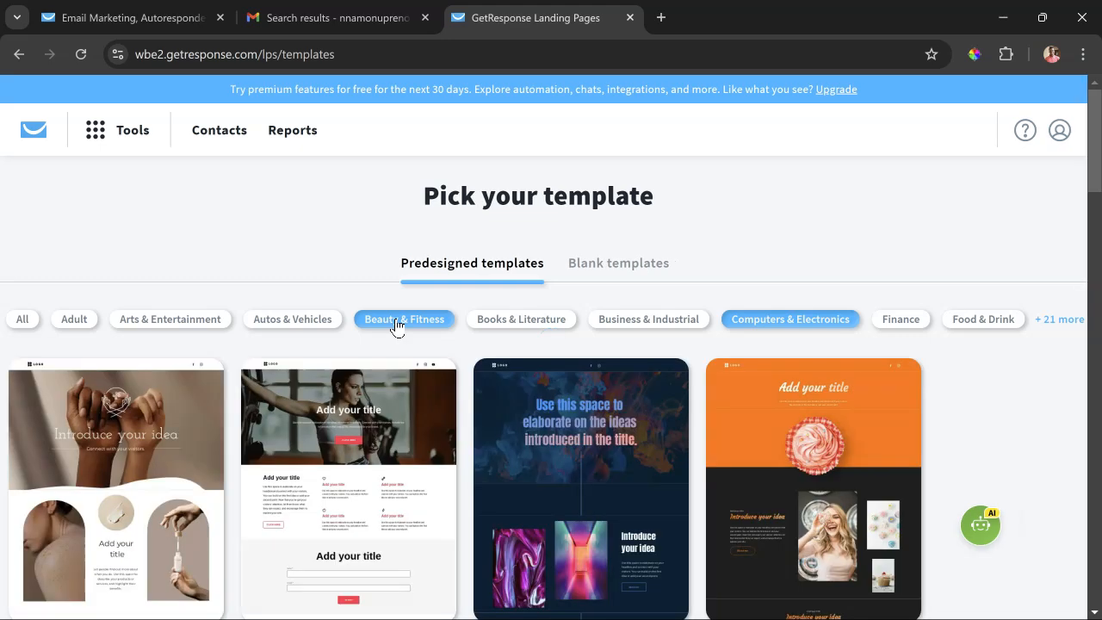
scroll(334, 490, down, 1)
click(334, 491)
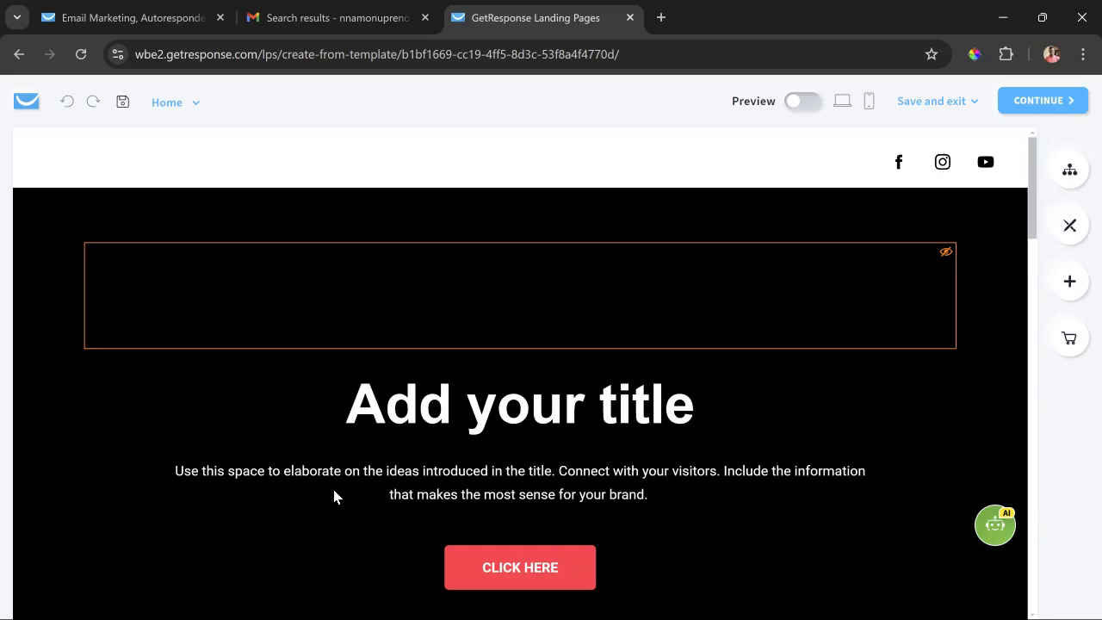
click(336, 480)
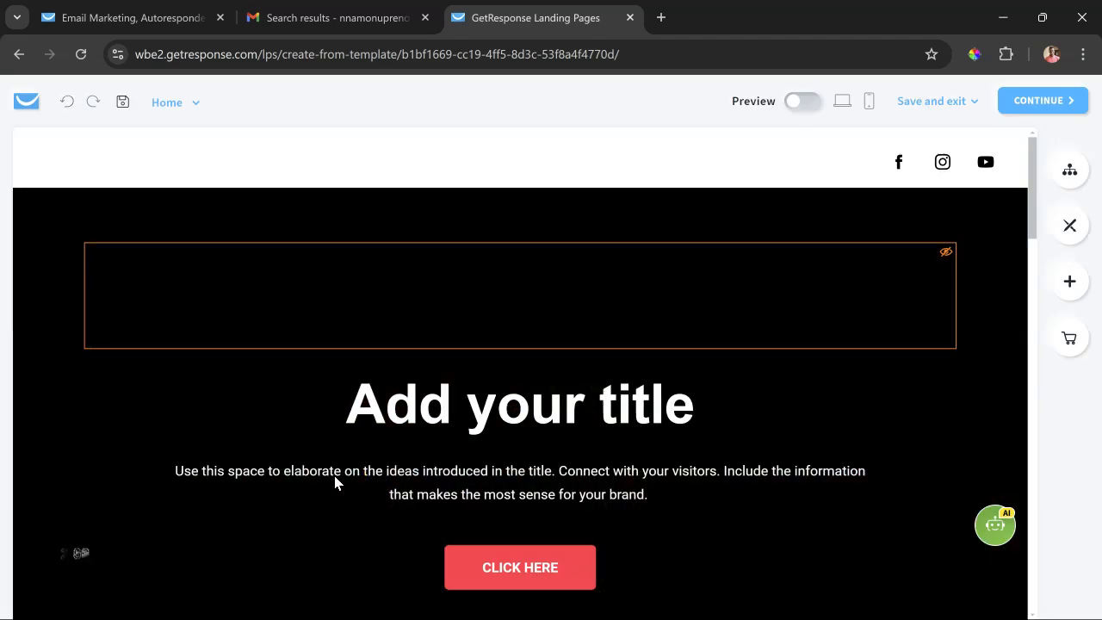
- Inspect the editable elements of the hero section, including the spacer, title, paragraph and call-to-action button
click(579, 247)
click(808, 309)
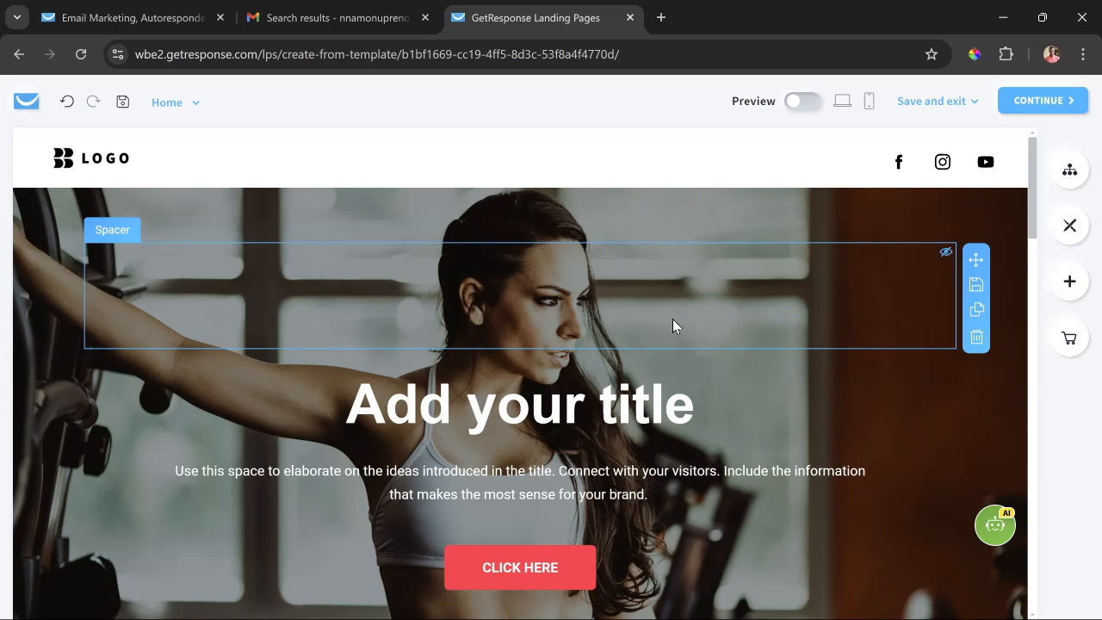
scroll(673, 318, down, 5)
click(633, 391)
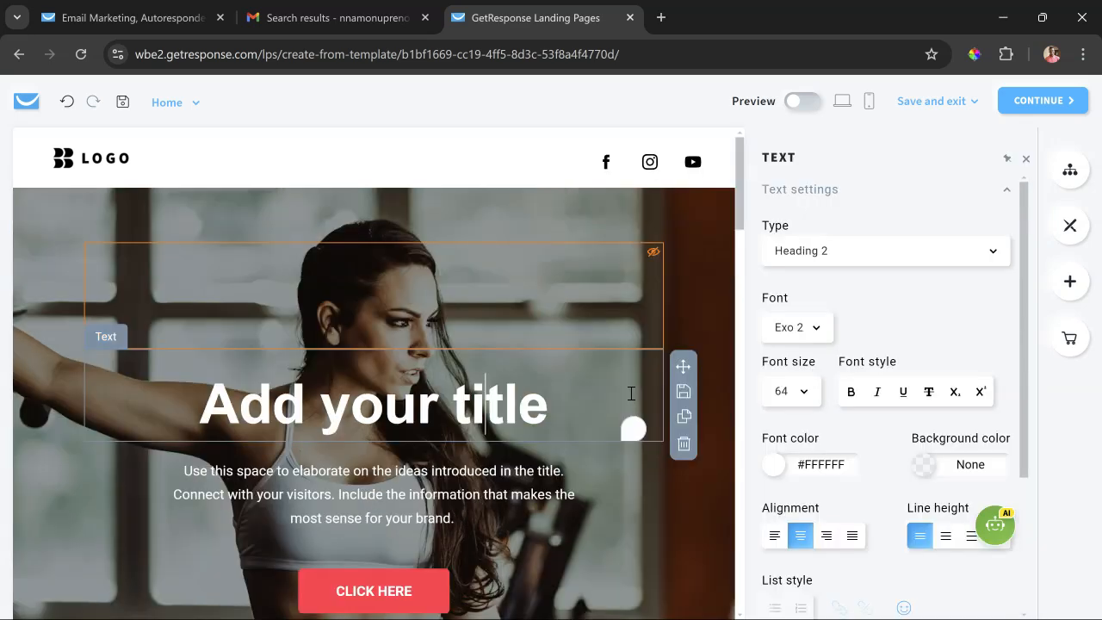
click(476, 491)
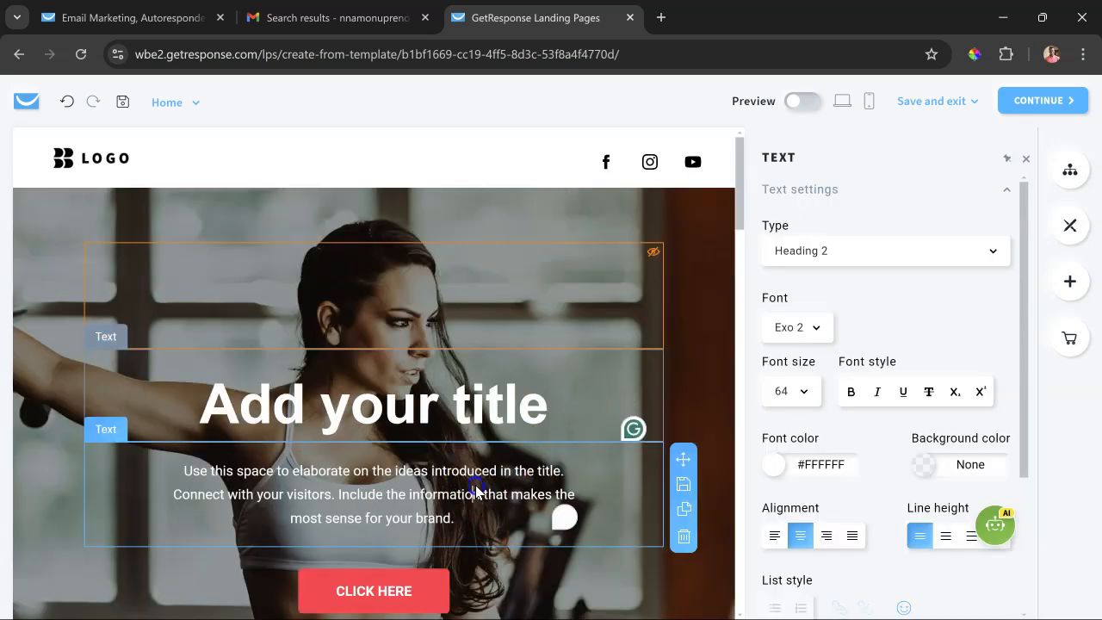
click(373, 584)
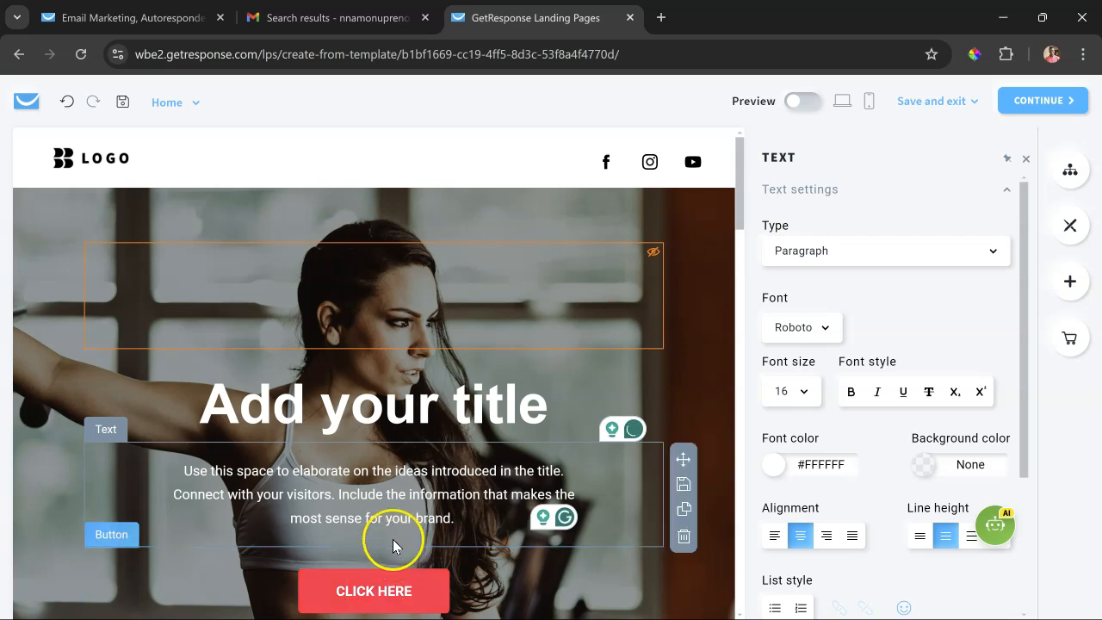
- Replace the hero section's title with "Best Fitness Gym in Nigeria"
click(448, 410)
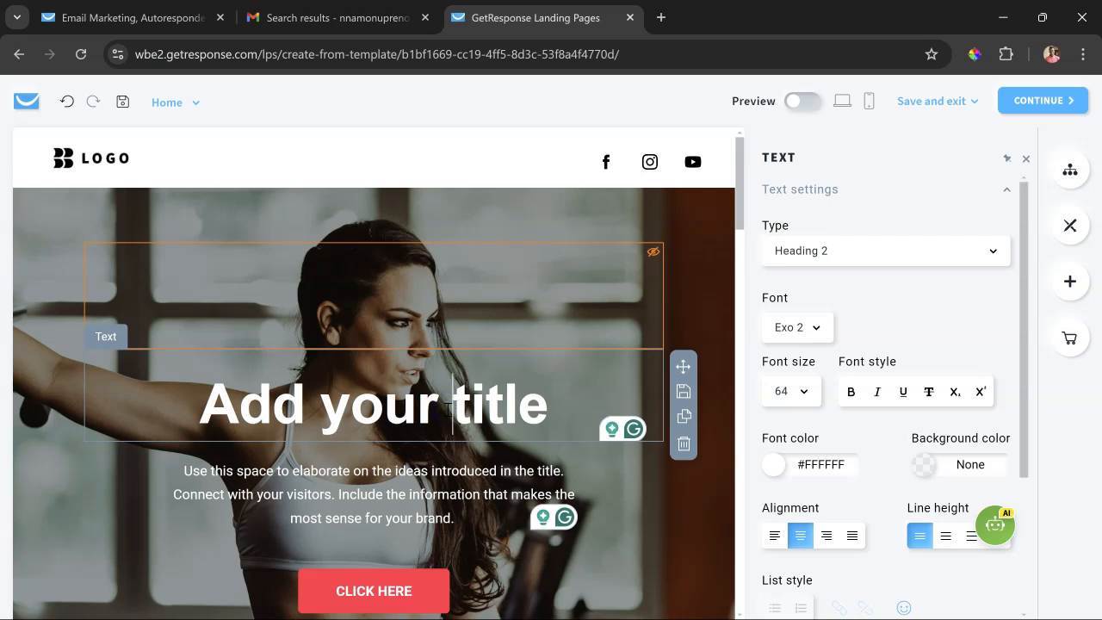
triple_click(448, 410)
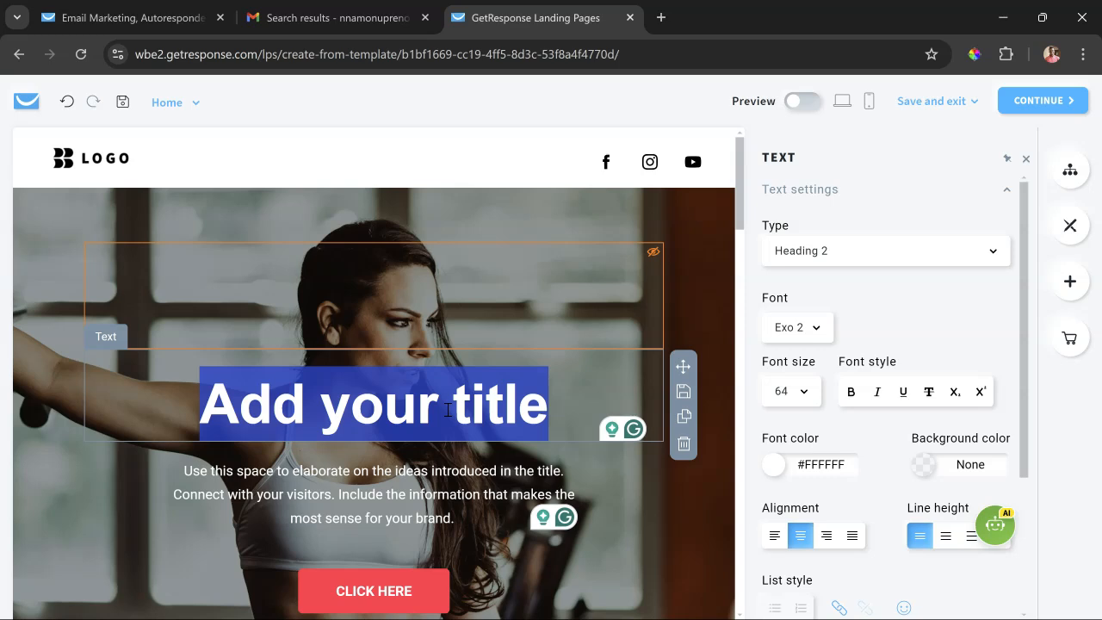
scroll(447, 410, down, 2)
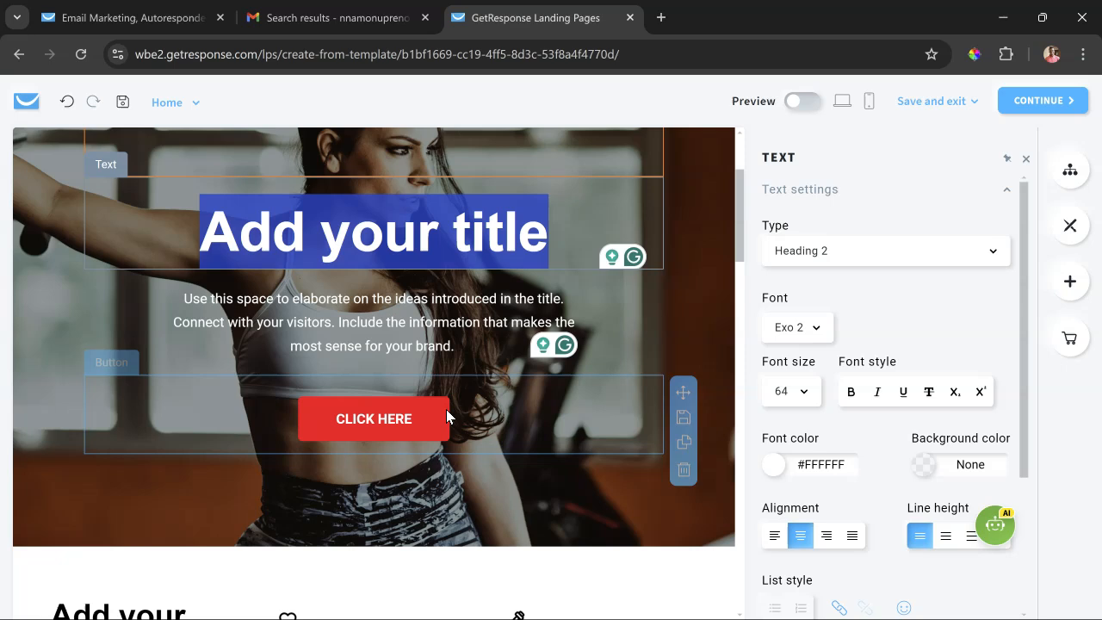
scroll(447, 413, up, 1)
mouse_move(447, 416)
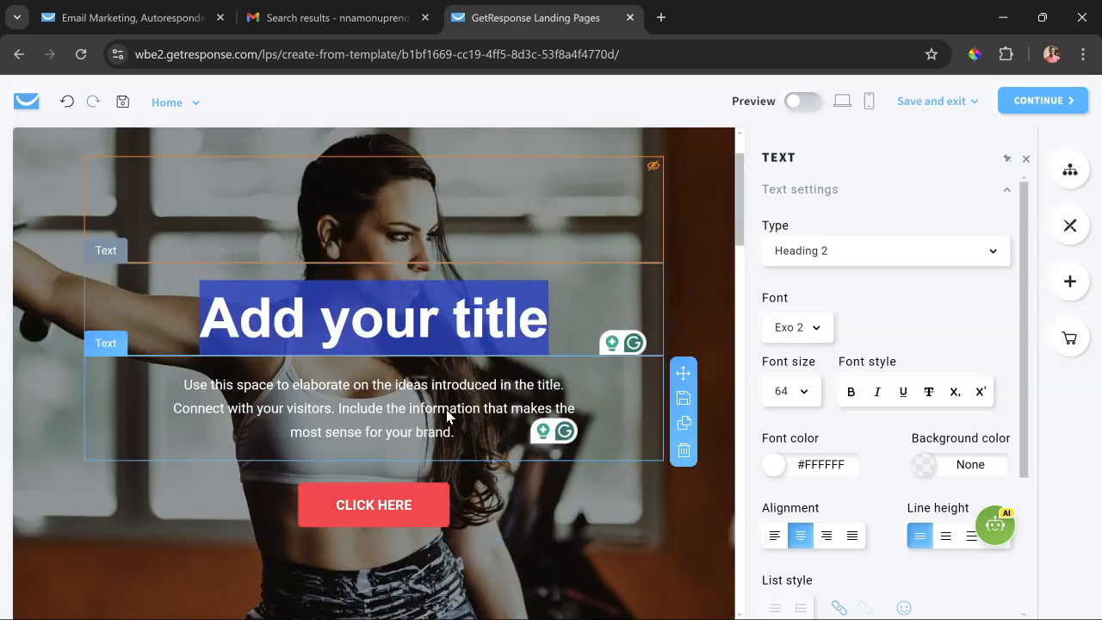
text(Best Fitness Ge)
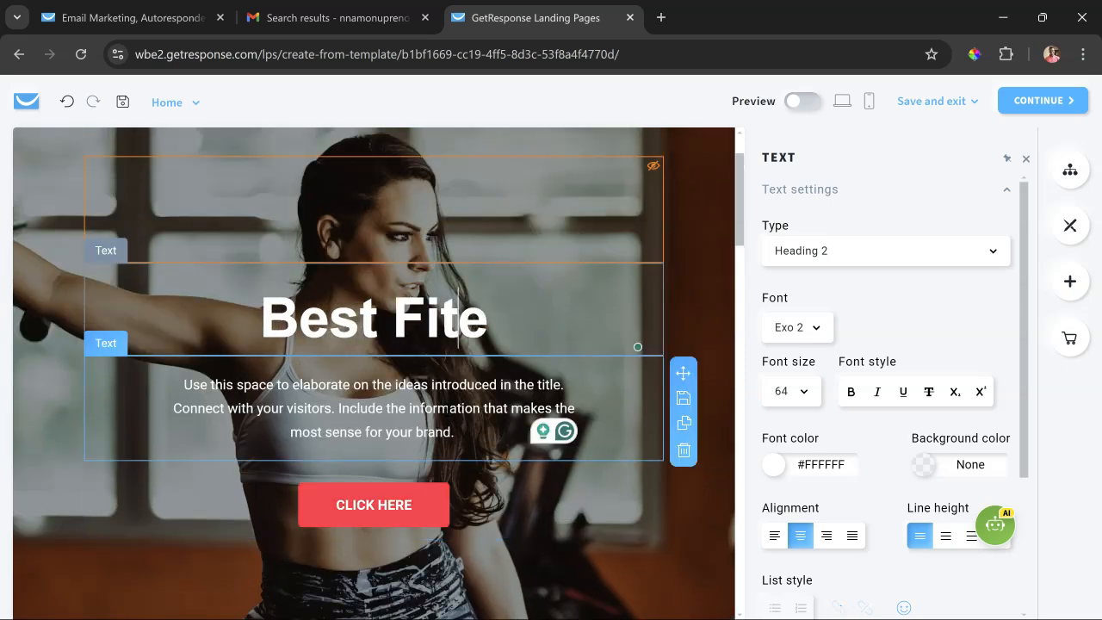
text(ym in Nigeriae)
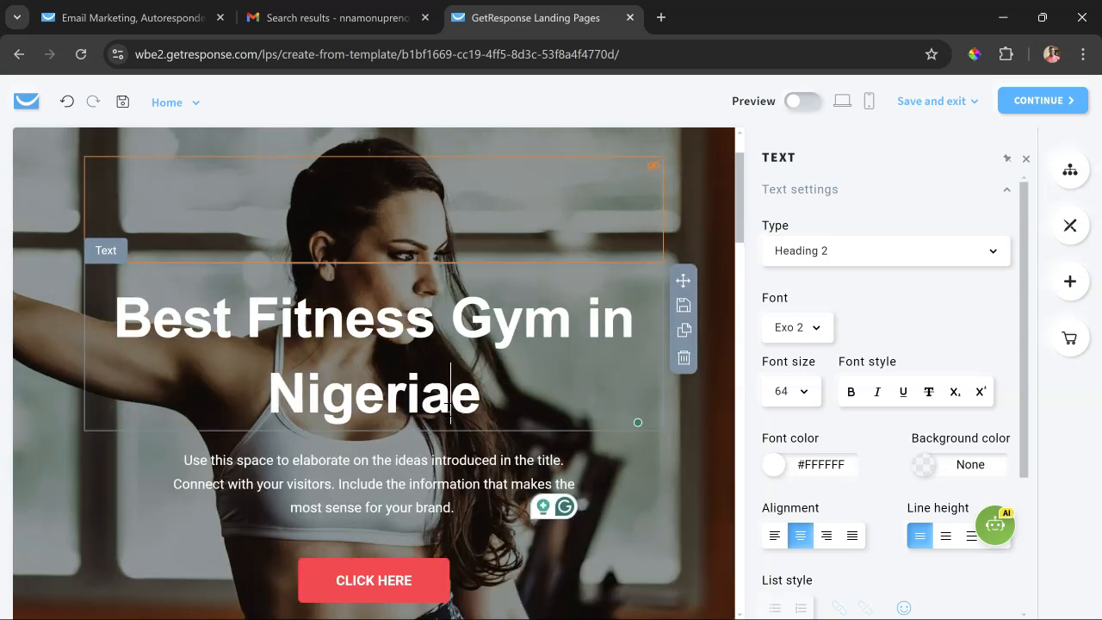
key(Delete)
click(474, 504)
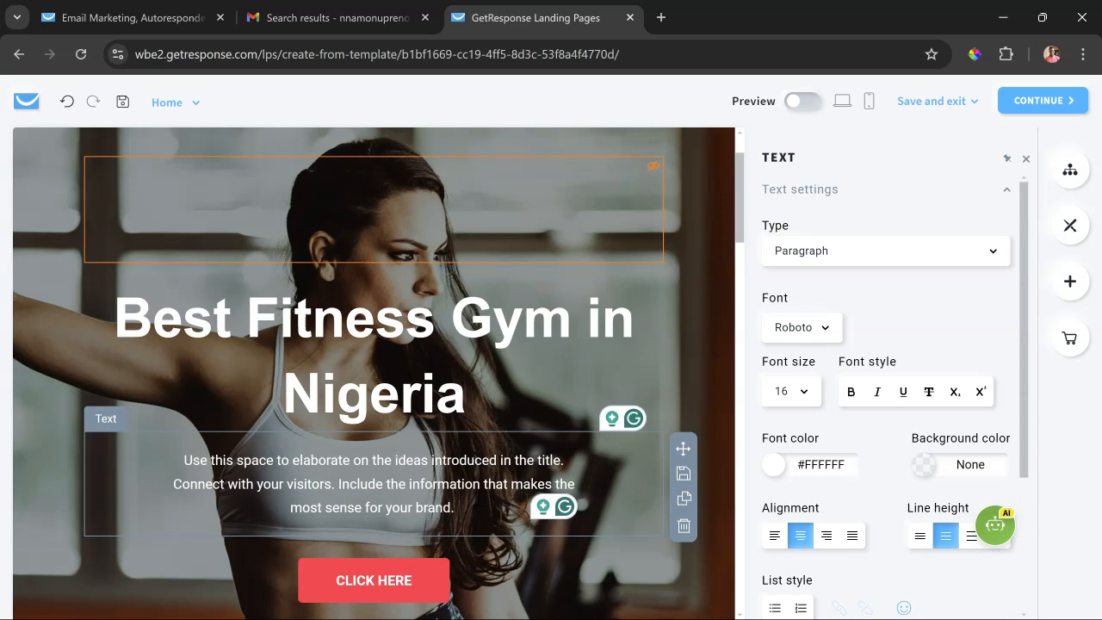
- Change the hero button's text to "CLICK HERE TO BECOME A MEMBER"
scroll(423, 438, down, 2)
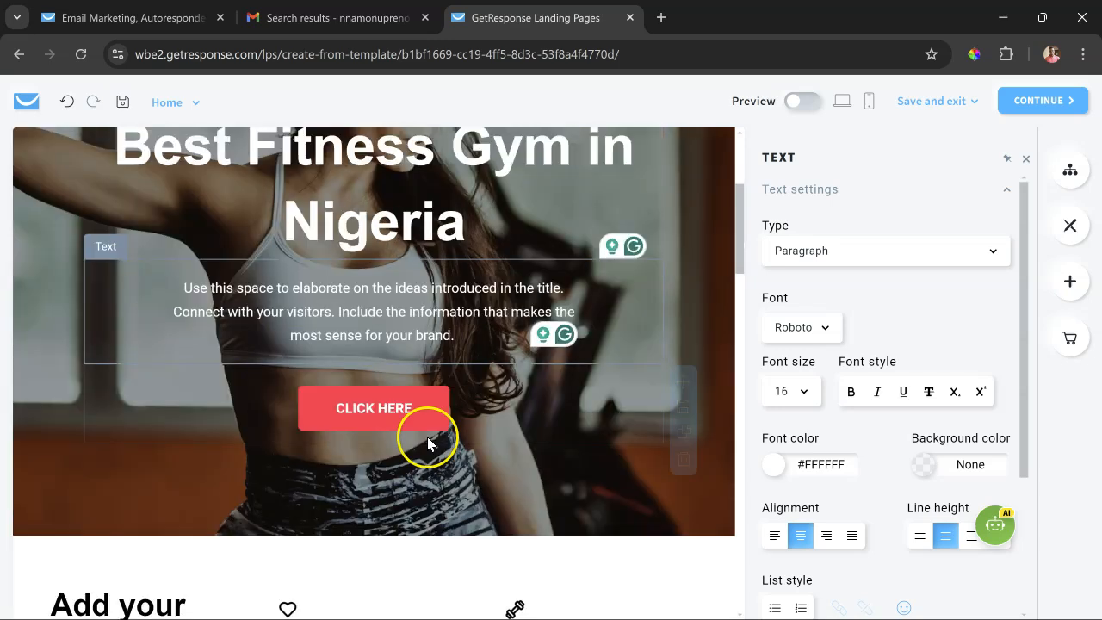
click(422, 406)
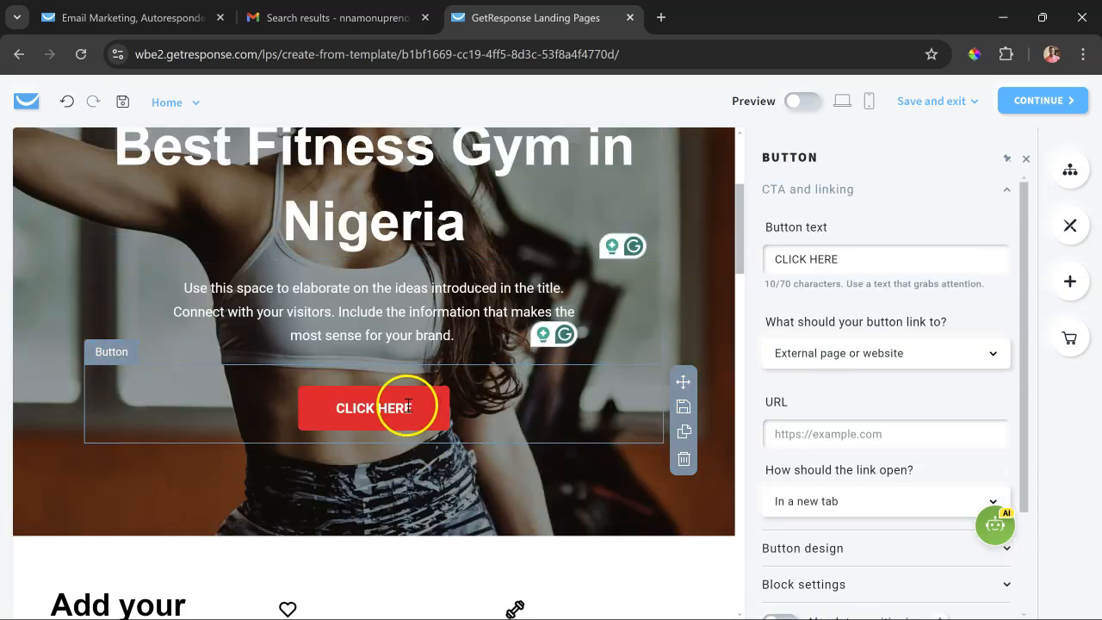
triple_click(407, 405)
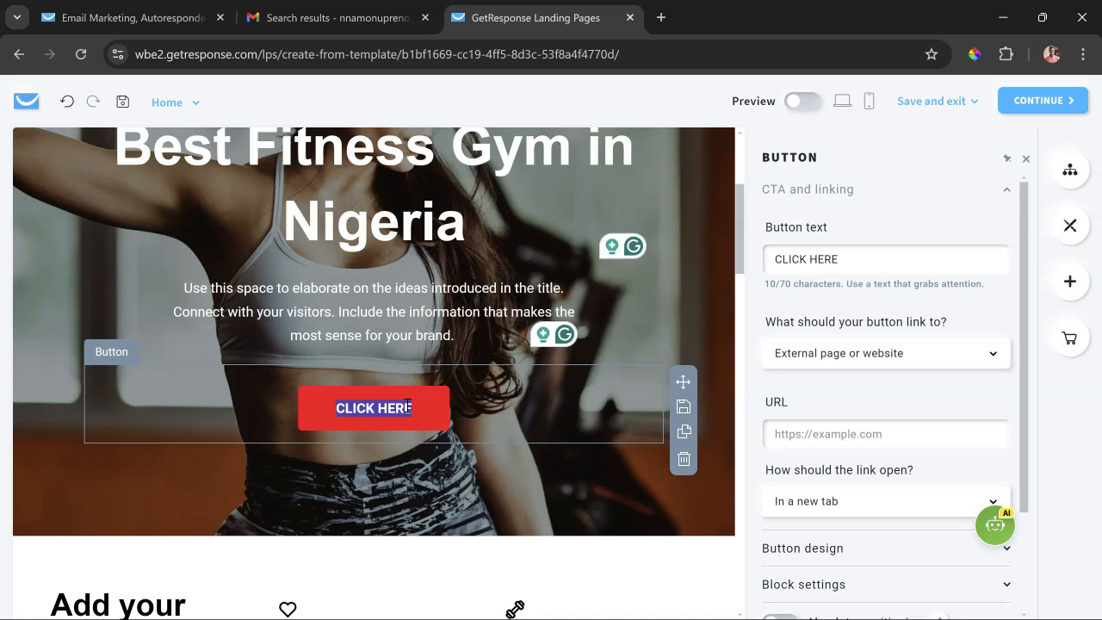
click(866, 267)
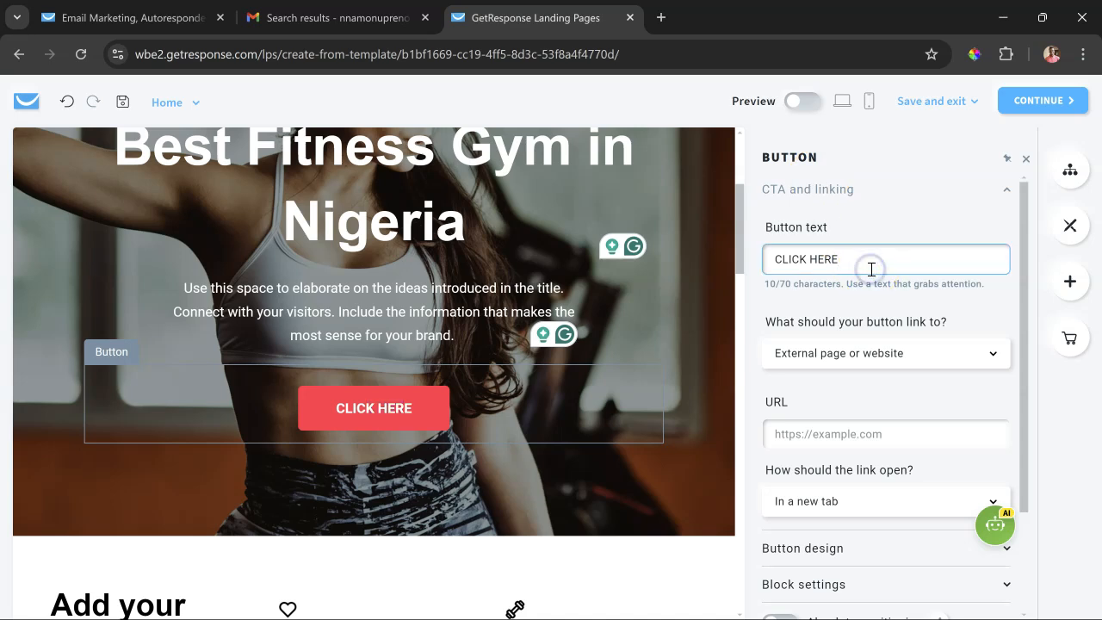
triple_click(872, 269)
text(CLICK HERE TO BECOME A MEMBER)
click(582, 385)
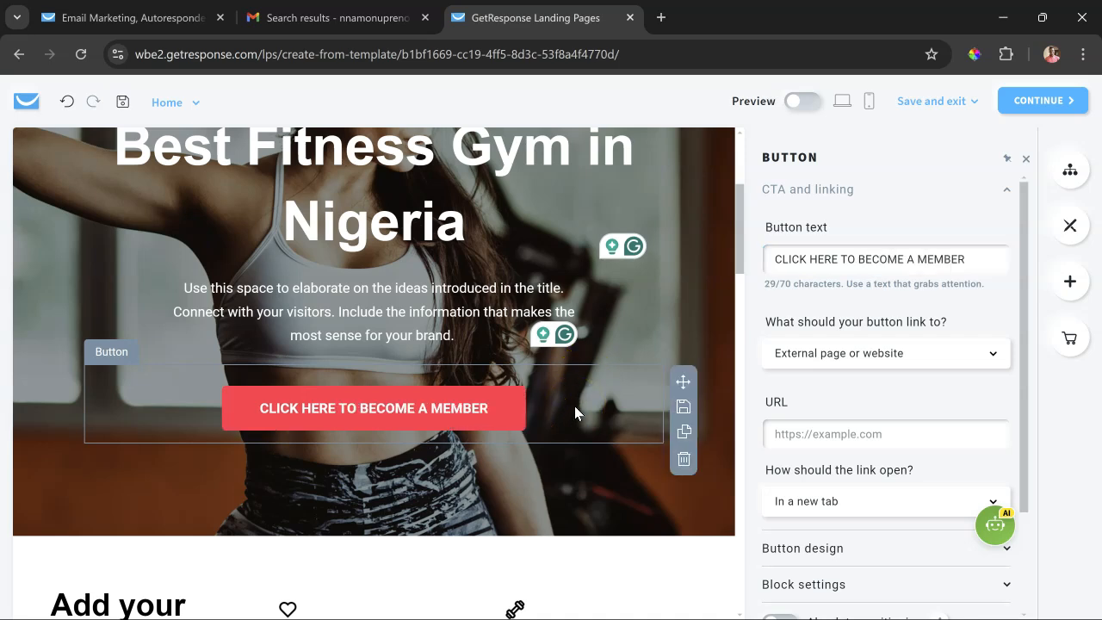
- Rename the signup form further down the page as "fitness"
scroll(575, 405, down, 4)
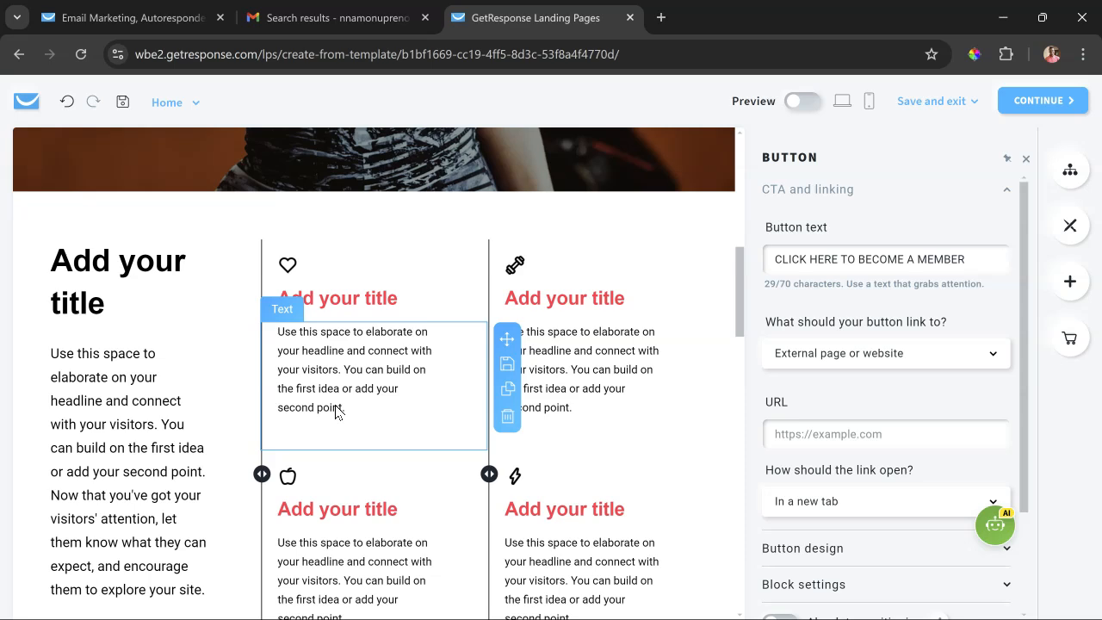
scroll(336, 412, down, 5)
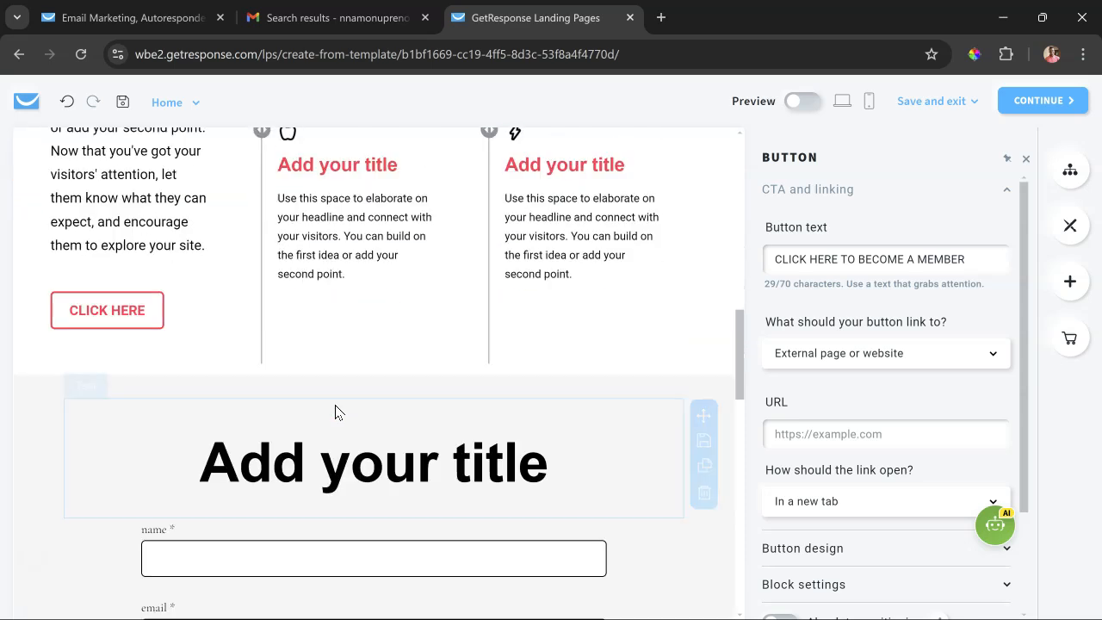
scroll(336, 412, down, 1)
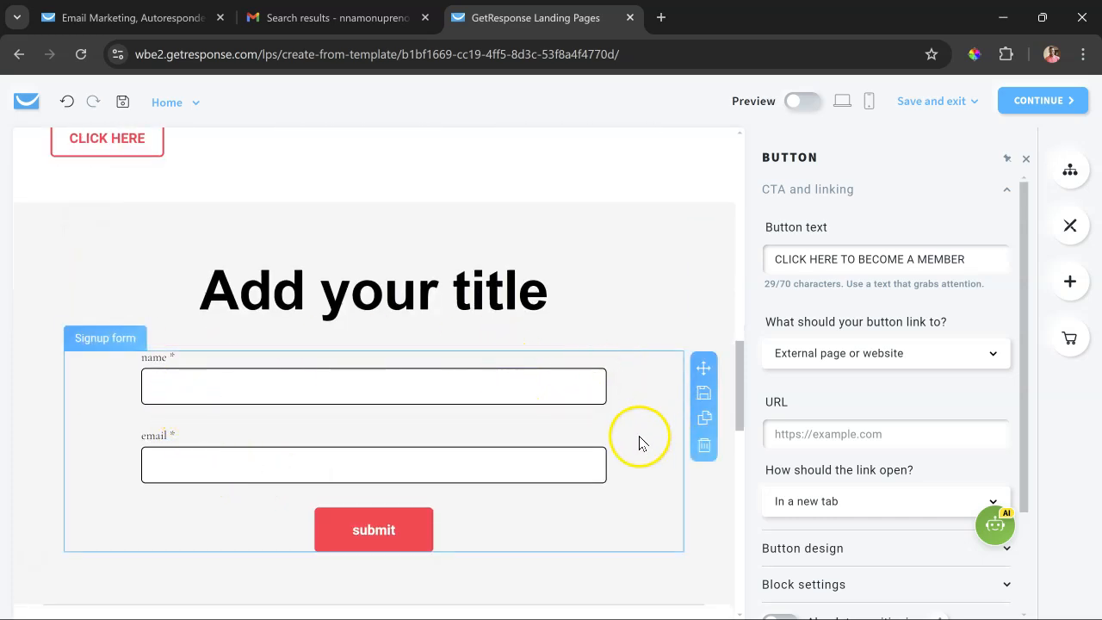
scroll(603, 310, down, 1)
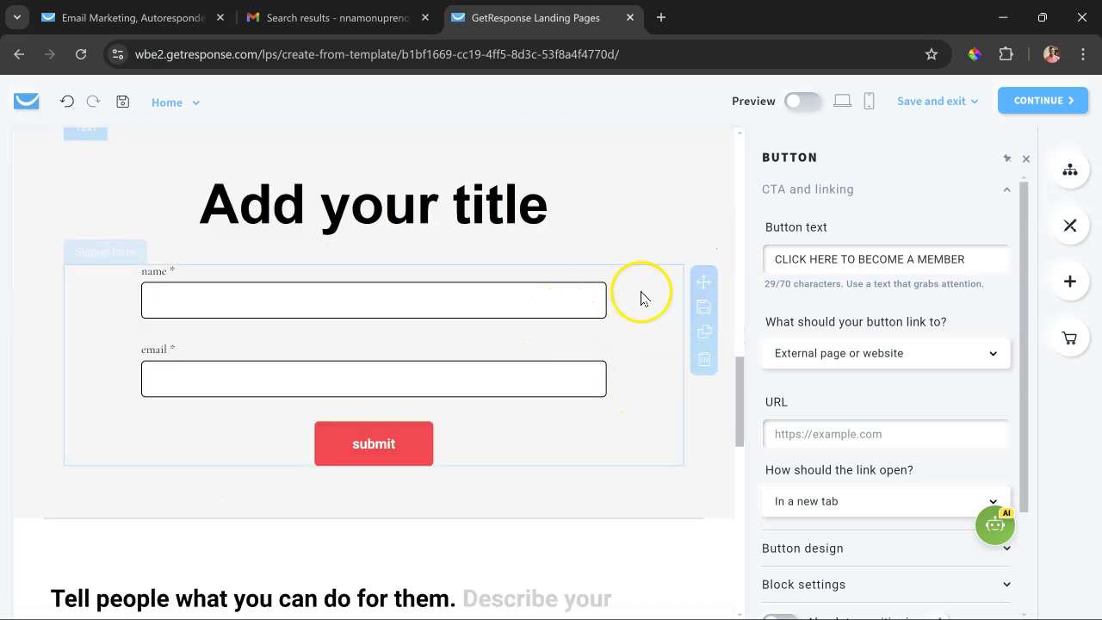
click(653, 385)
click(984, 249)
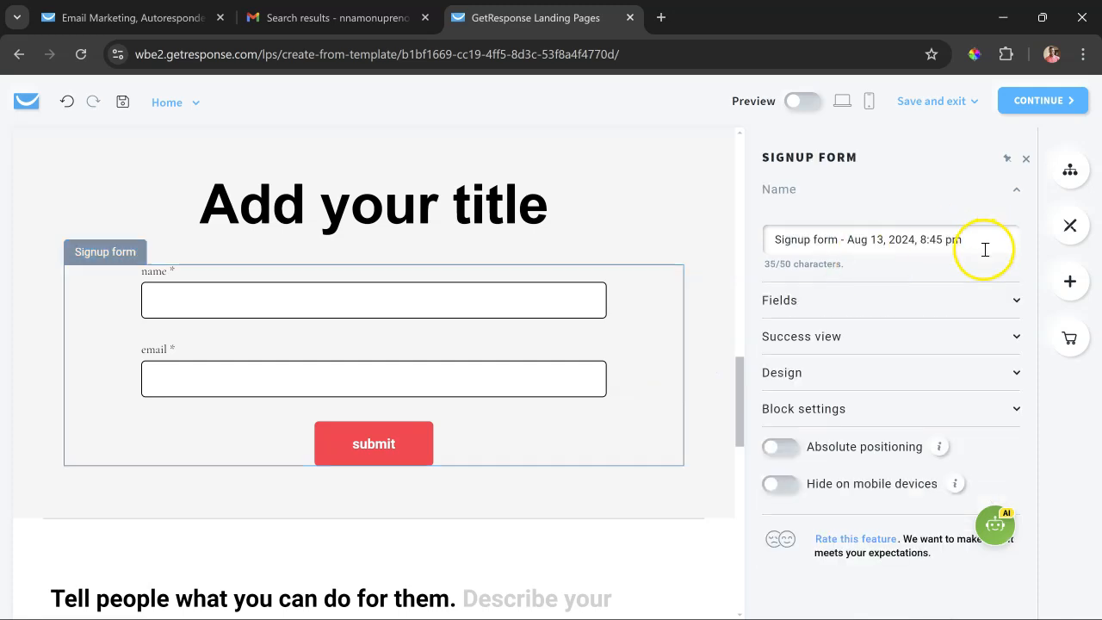
key(ctrl+a)
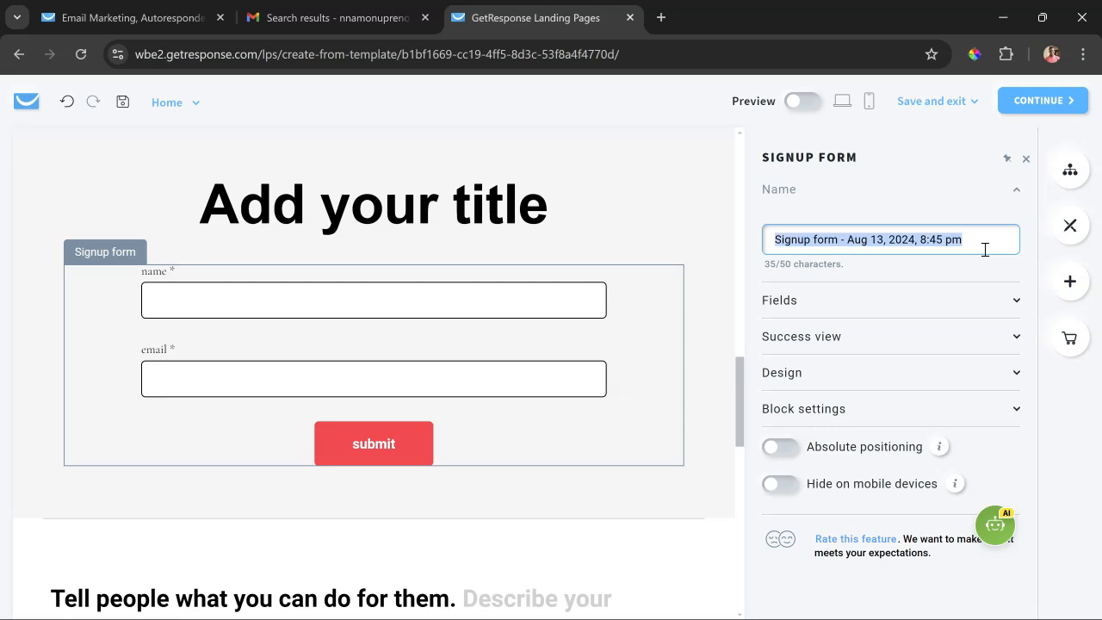
text(fitness)
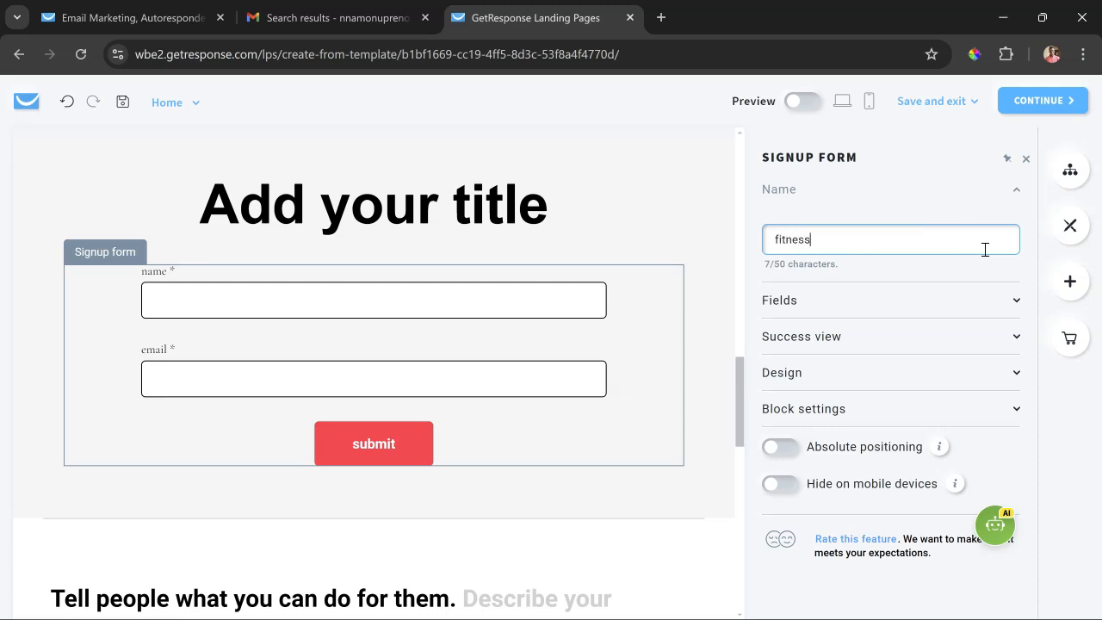
click(947, 269)
- Look through the signup form's Fields and Success view settings, including the options for what happens after submission
click(948, 305)
click(910, 348)
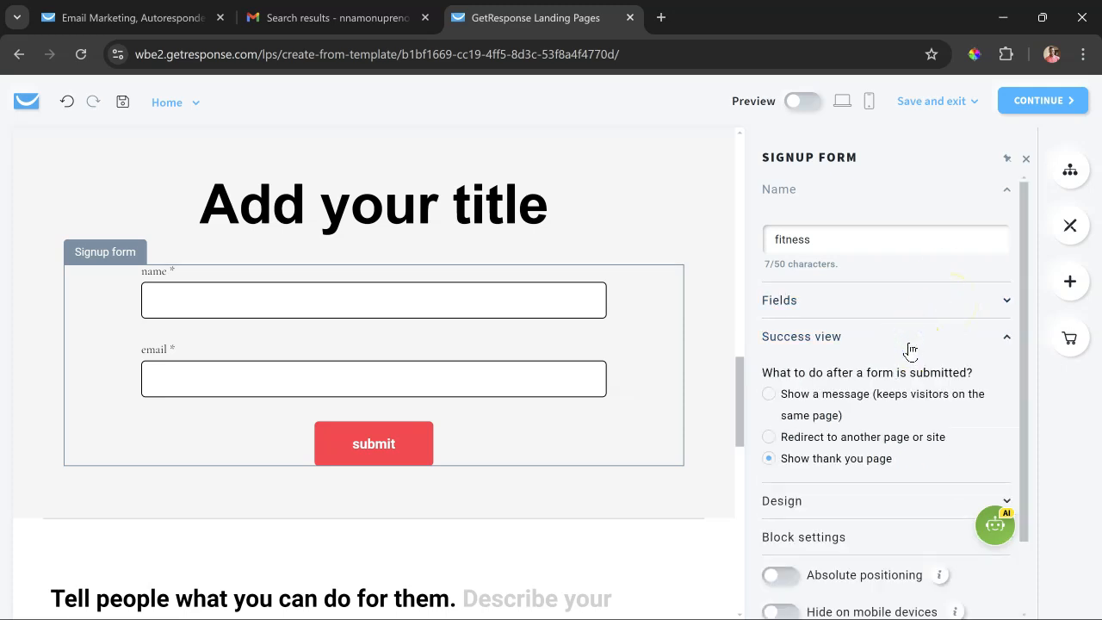
scroll(911, 349, down, 1)
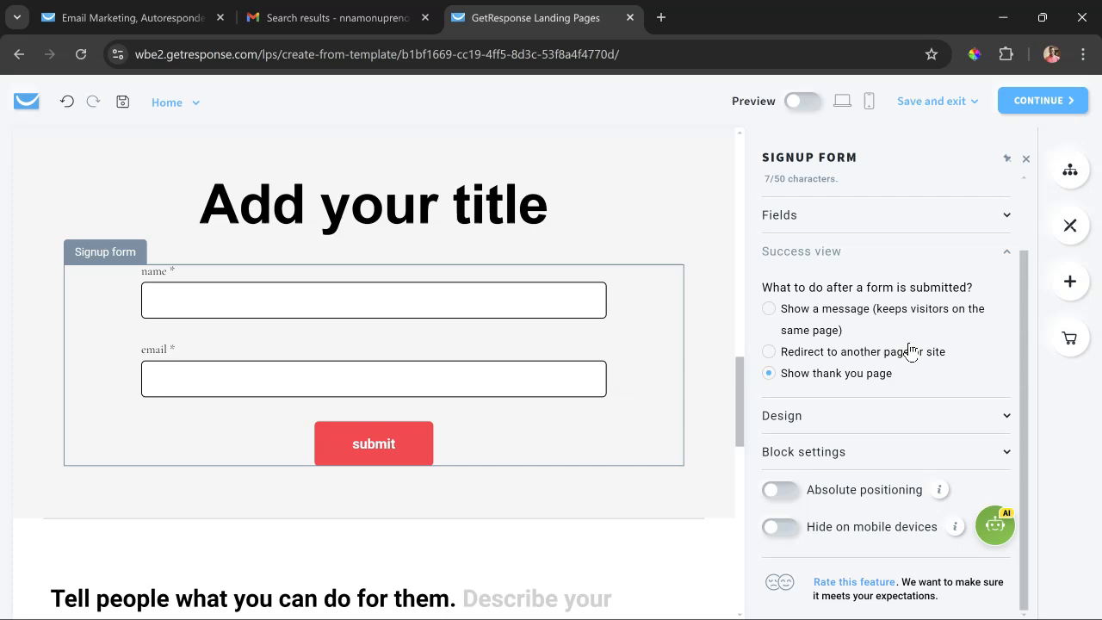
- Look through the signup form's Design and Block settings options, covering label, field, consent and button styling
click(833, 424)
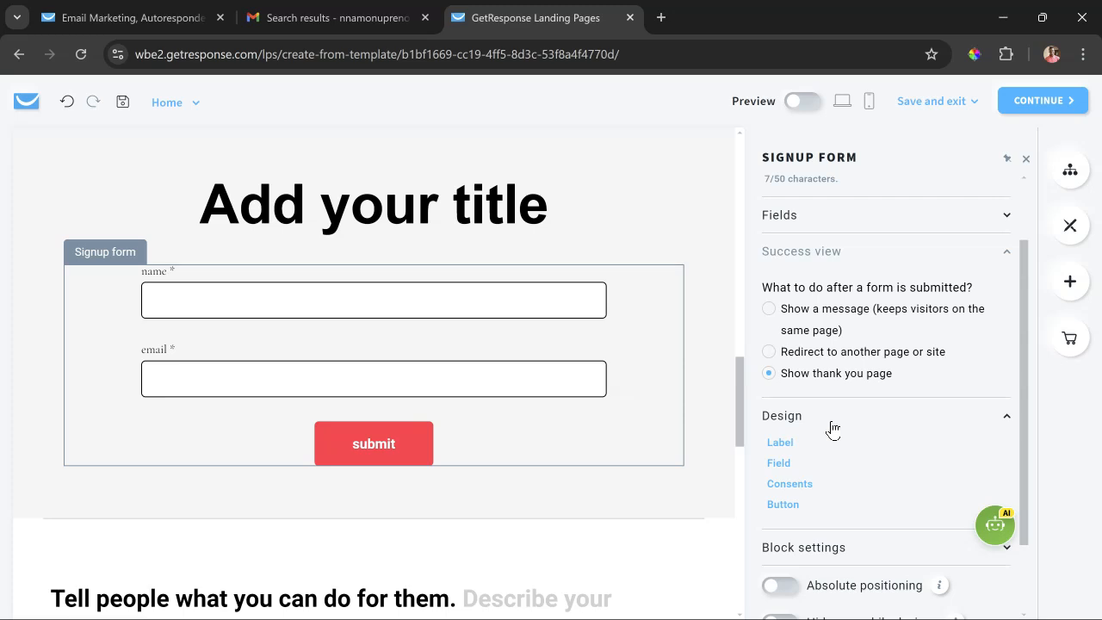
click(832, 424)
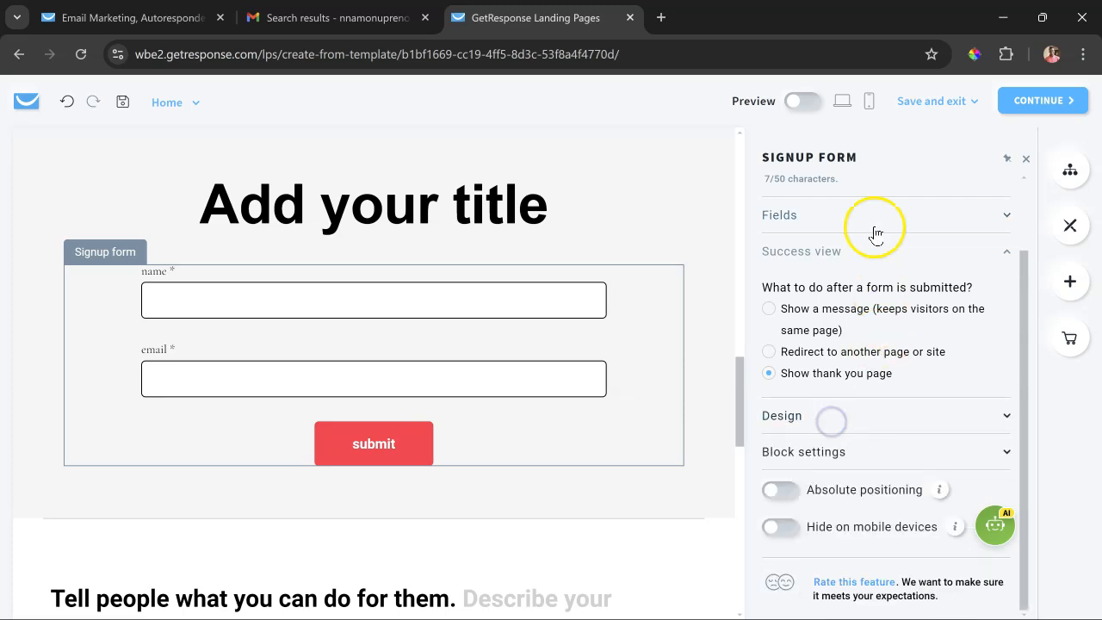
click(837, 449)
scroll(833, 385, down, 3)
scroll(833, 386, up, 2)
click(840, 362)
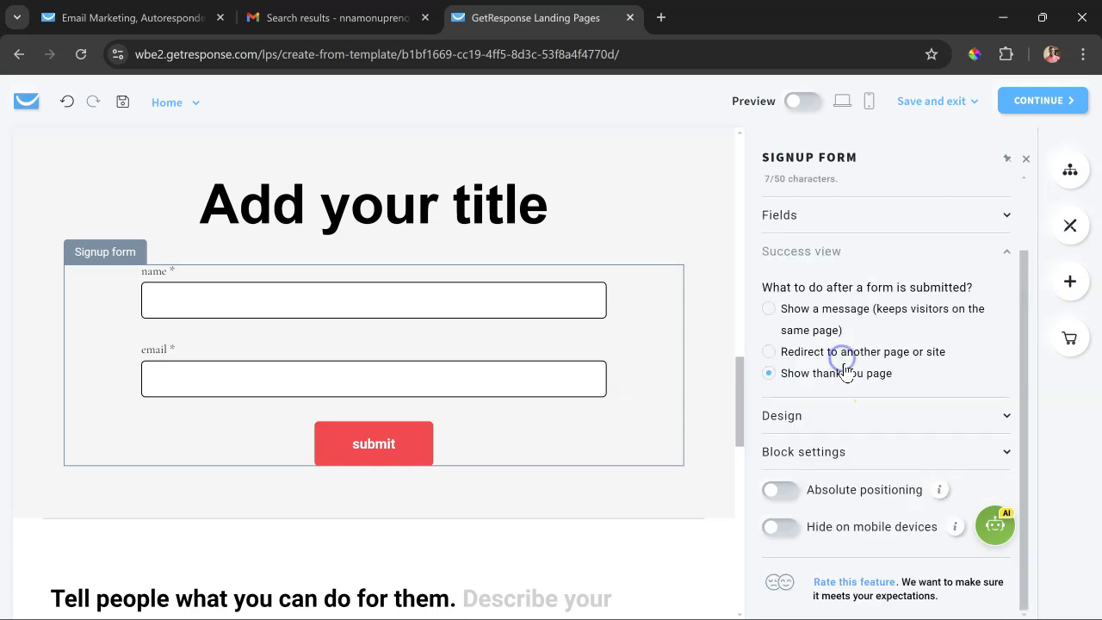
click(843, 385)
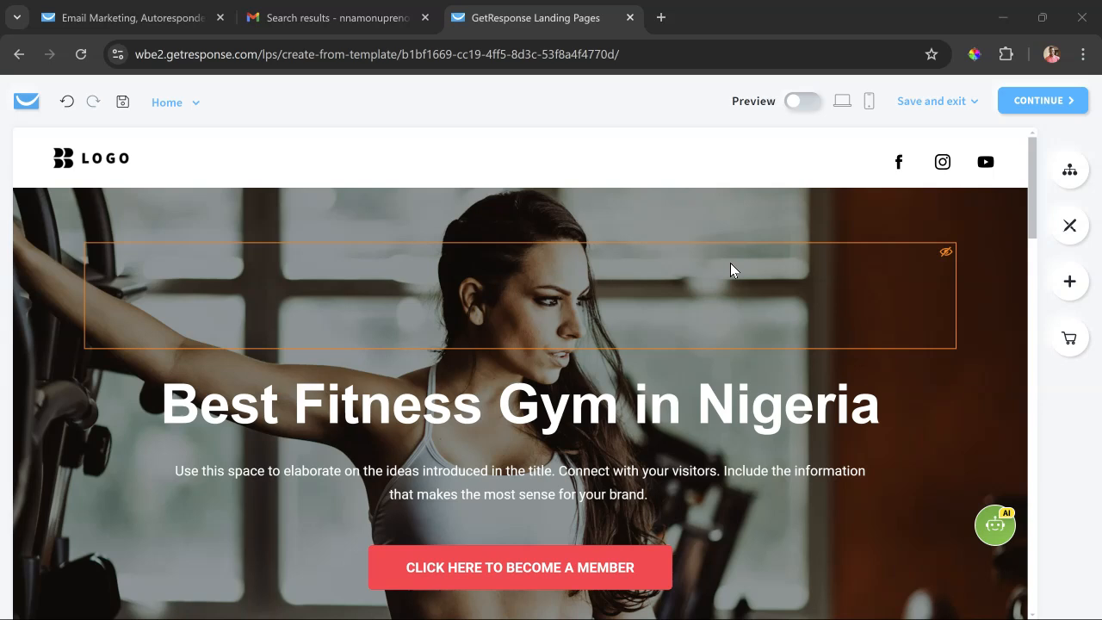
- Close the signup form settings and switch the editor from the Home page to the Thank You Page
click(585, 159)
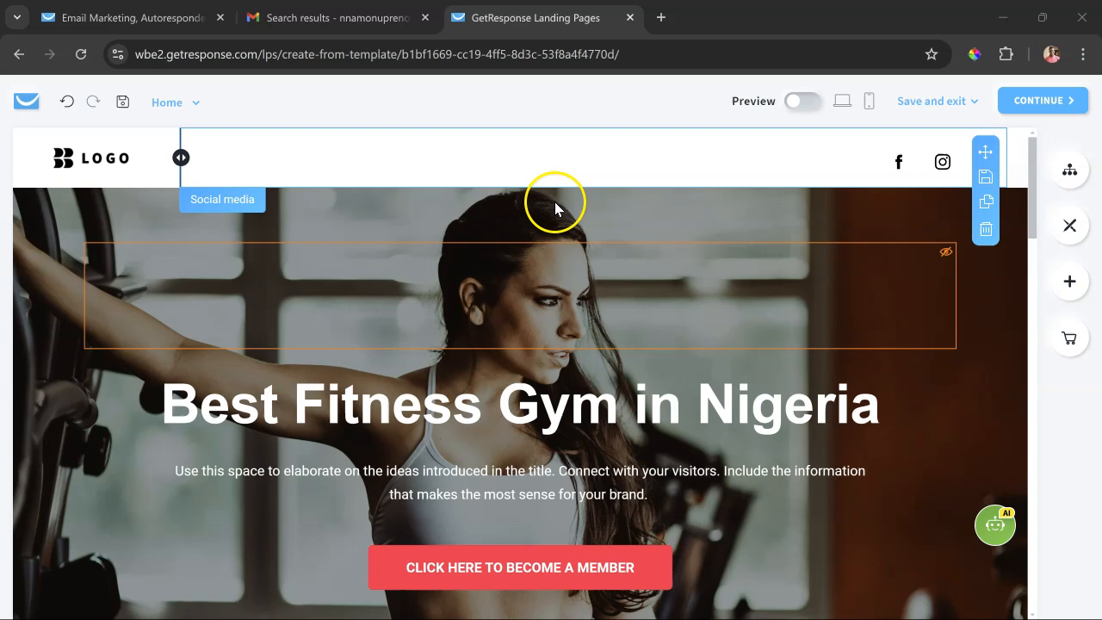
click(180, 105)
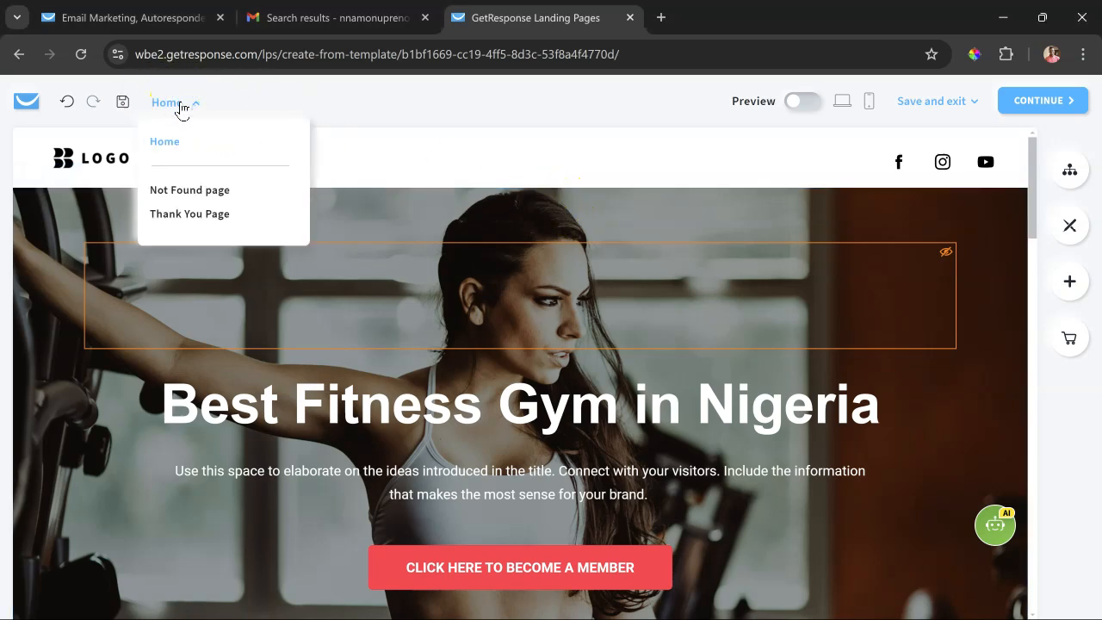
click(203, 226)
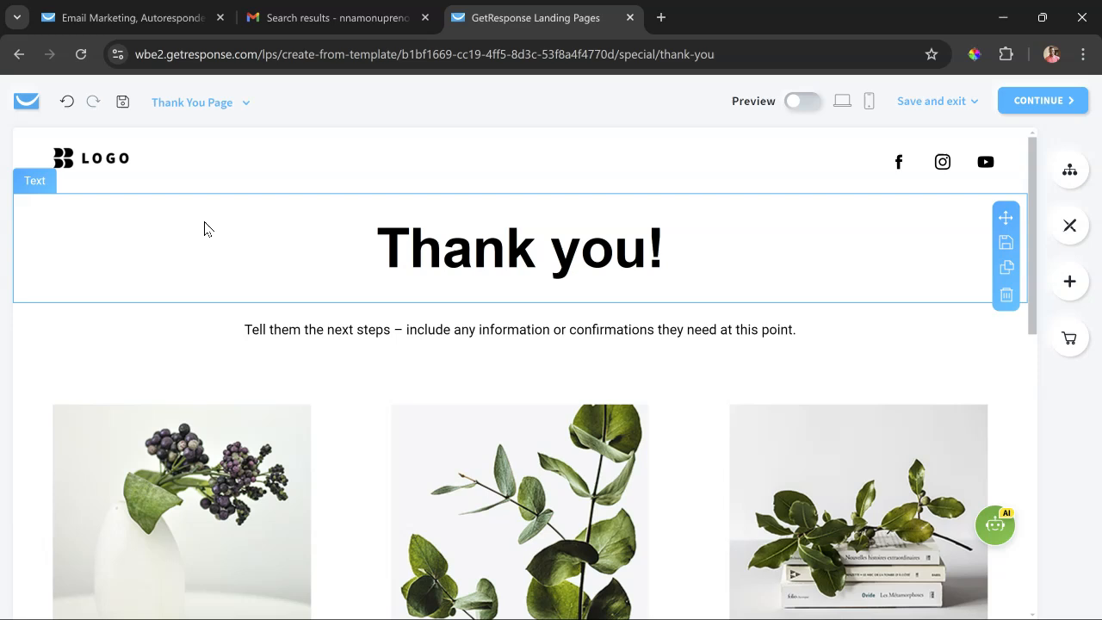
- Change the Thank You Page heading to "Thank you for Subscribing!"
click(642, 252)
text(for Subscriing)
key(BackSpace)
key(BackSpace)
key(BackSpace)
text(ging)
key(BackSpace)
key(BackSpace)
key(BackSpace)
key(BackSpace)
text(bing)
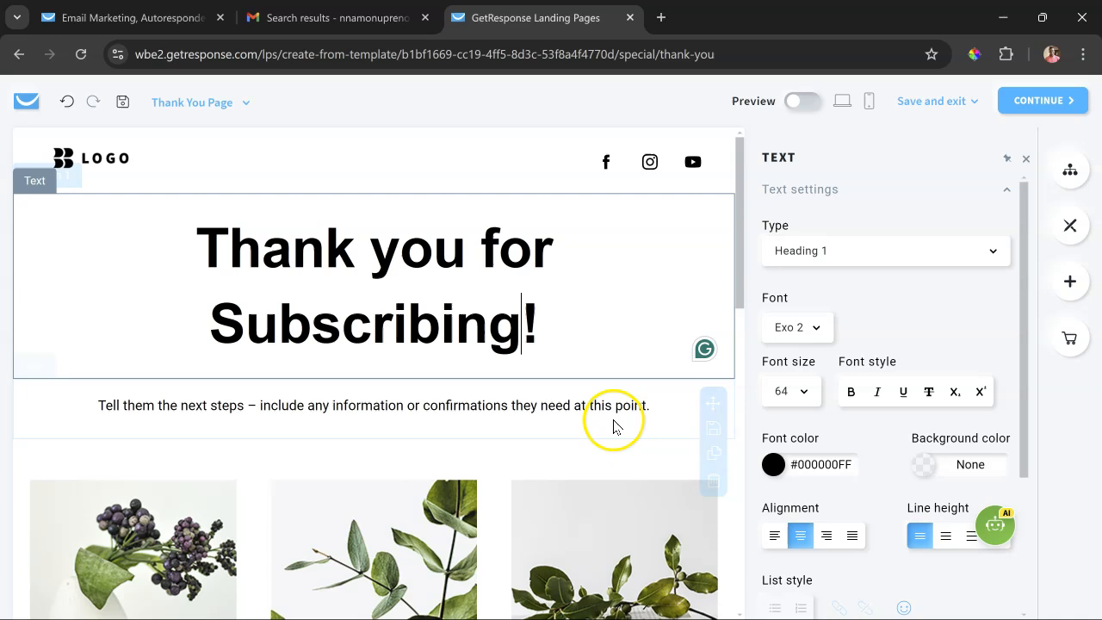
- Delete the green leaf image in the middle column of the Thank You Page's three-column section
click(614, 425)
scroll(462, 412, down, 2)
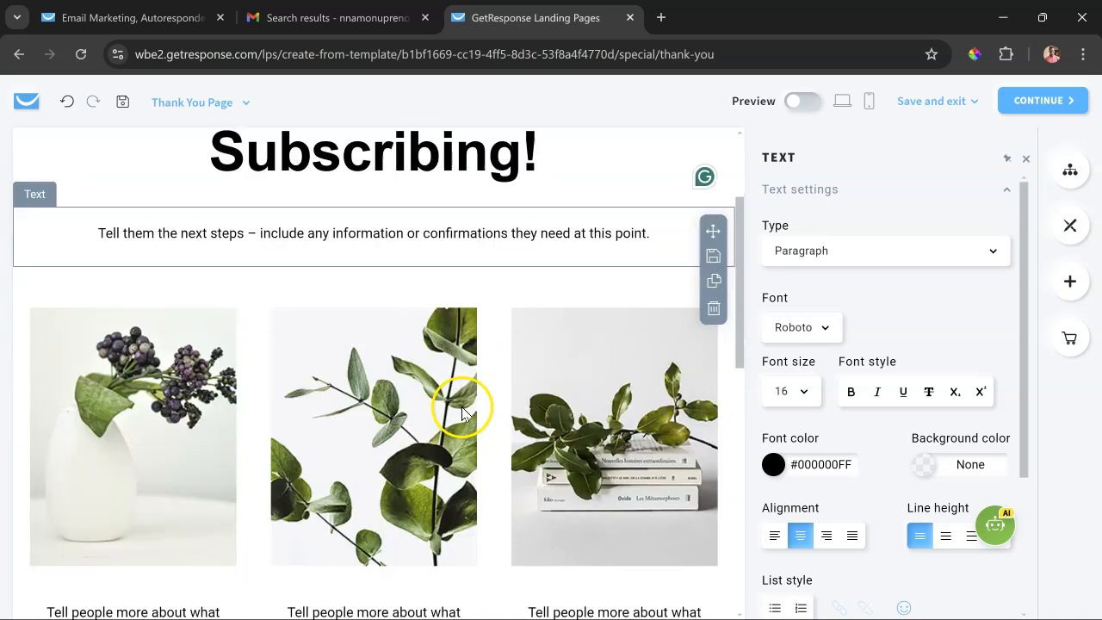
scroll(462, 412, down, 3)
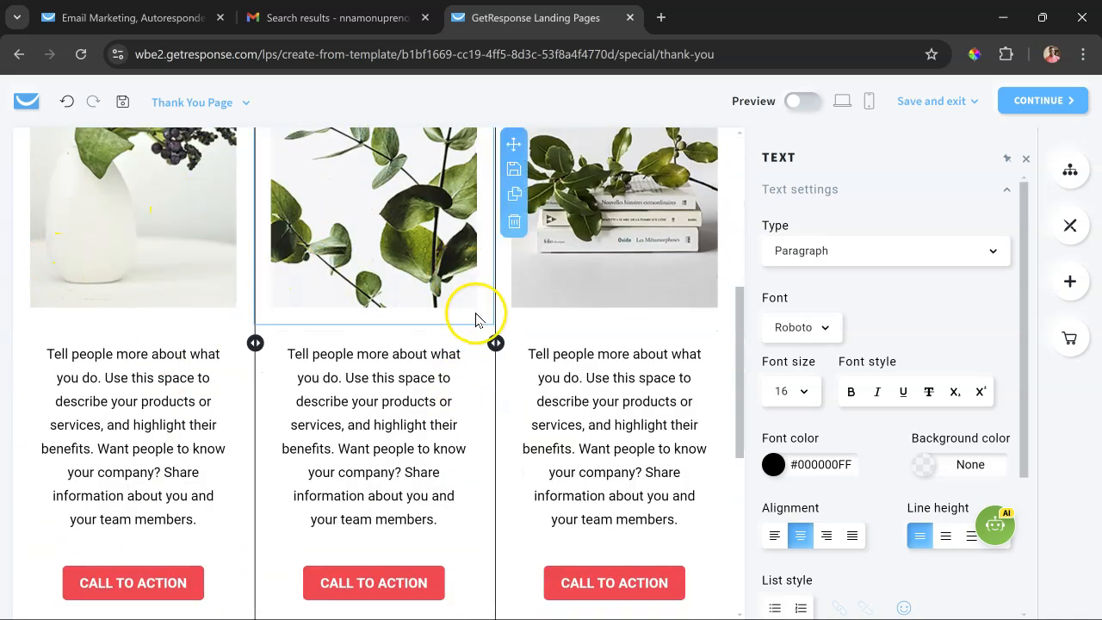
scroll(490, 367, up, 2)
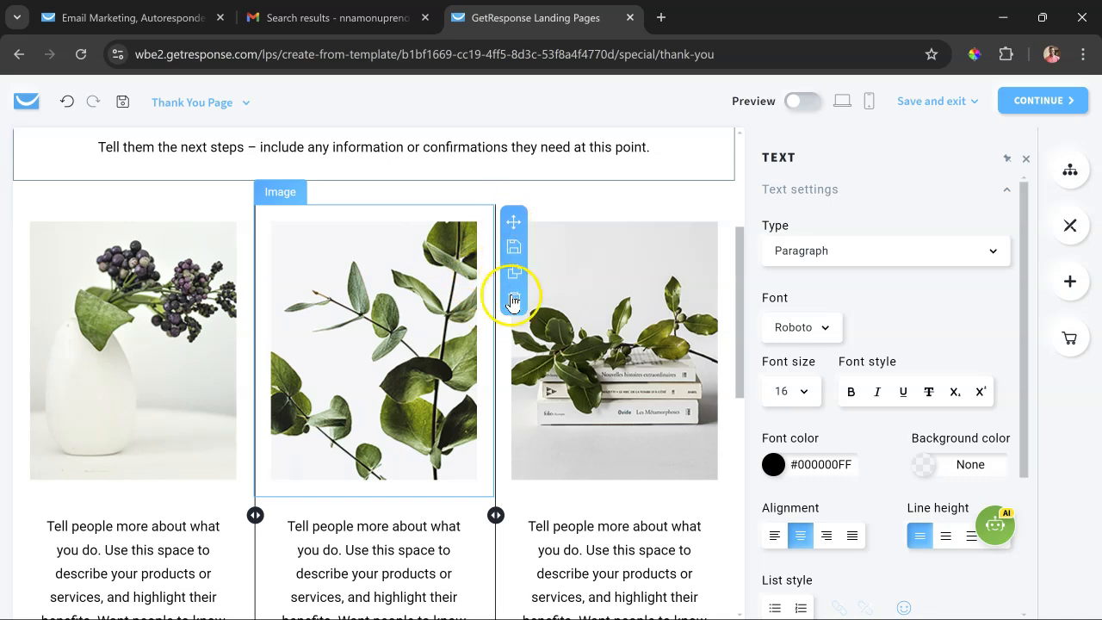
click(513, 301)
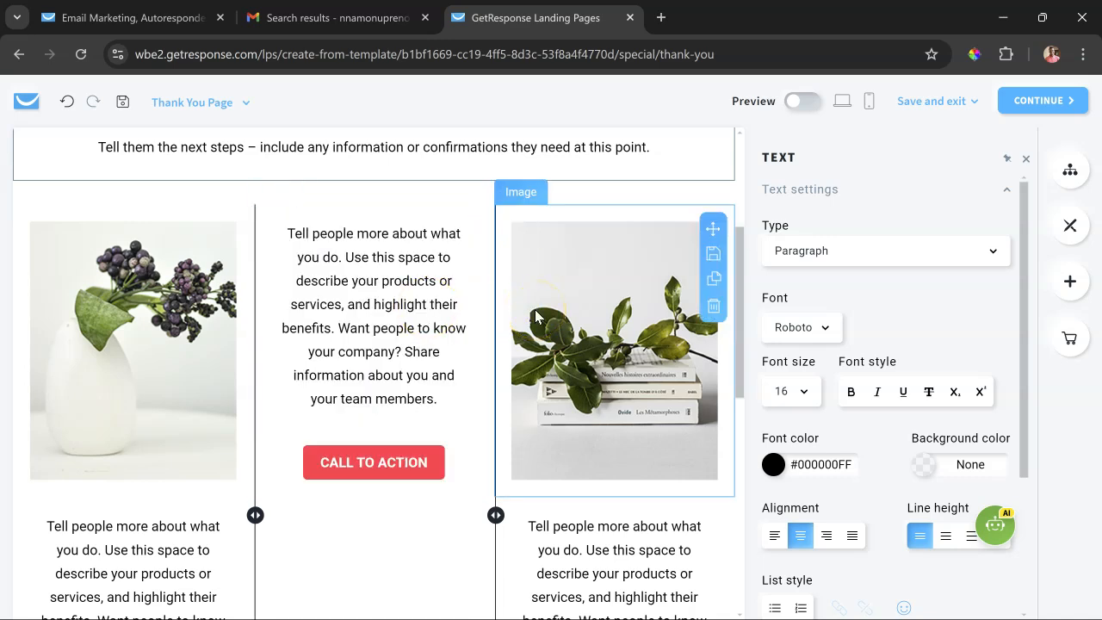
- Open the file library for the plant-and-books image in the third column and browse the My websites files
click(535, 312)
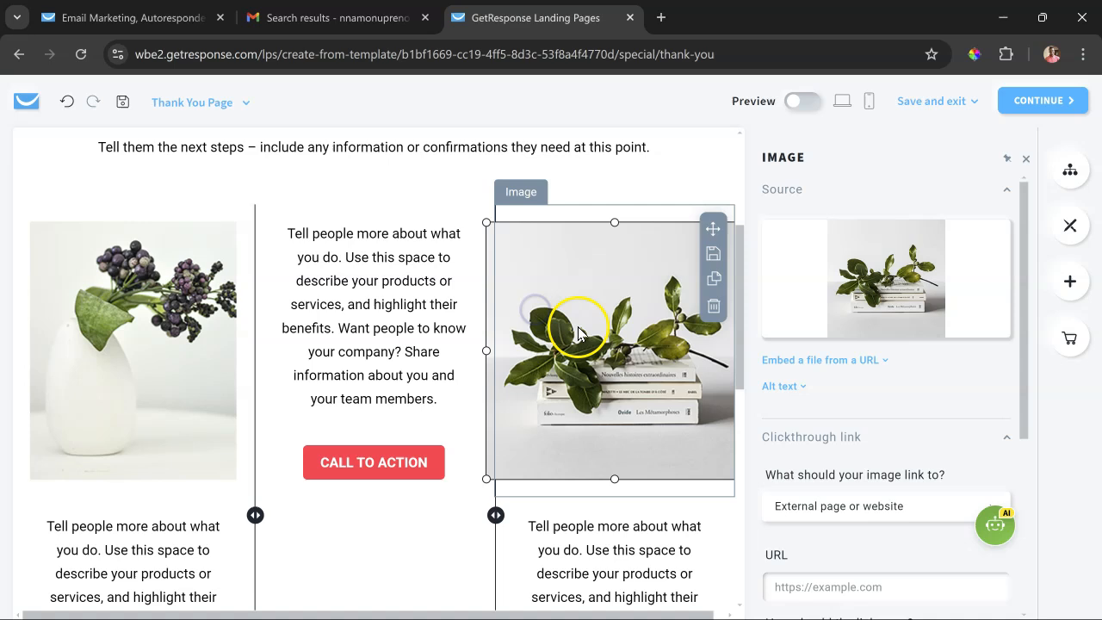
mouse_move(844, 311)
click(900, 279)
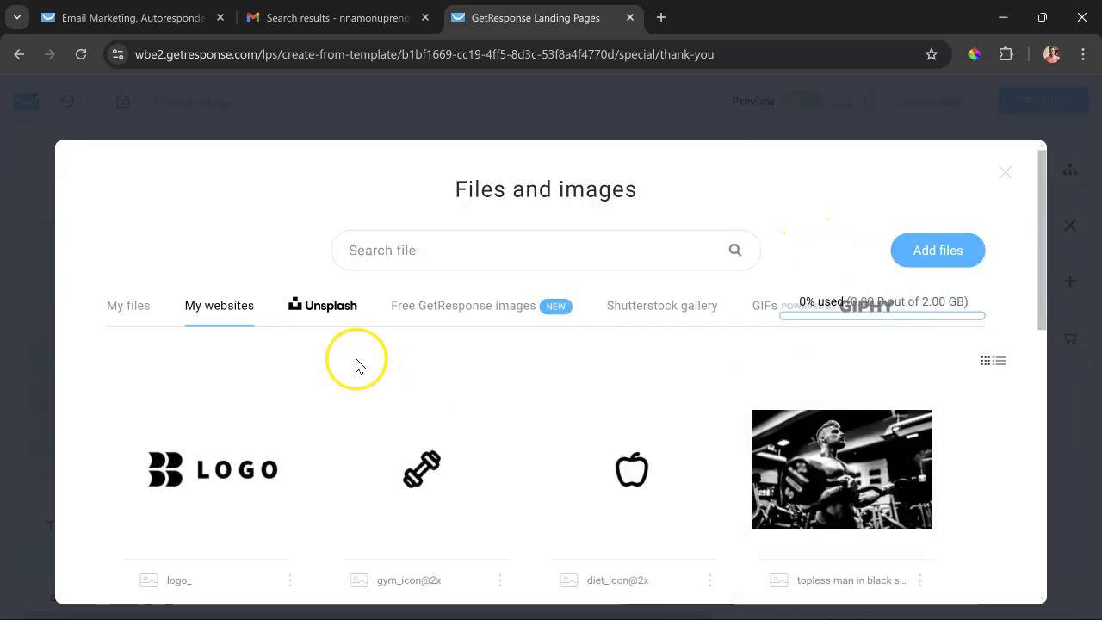
mouse_move(425, 435)
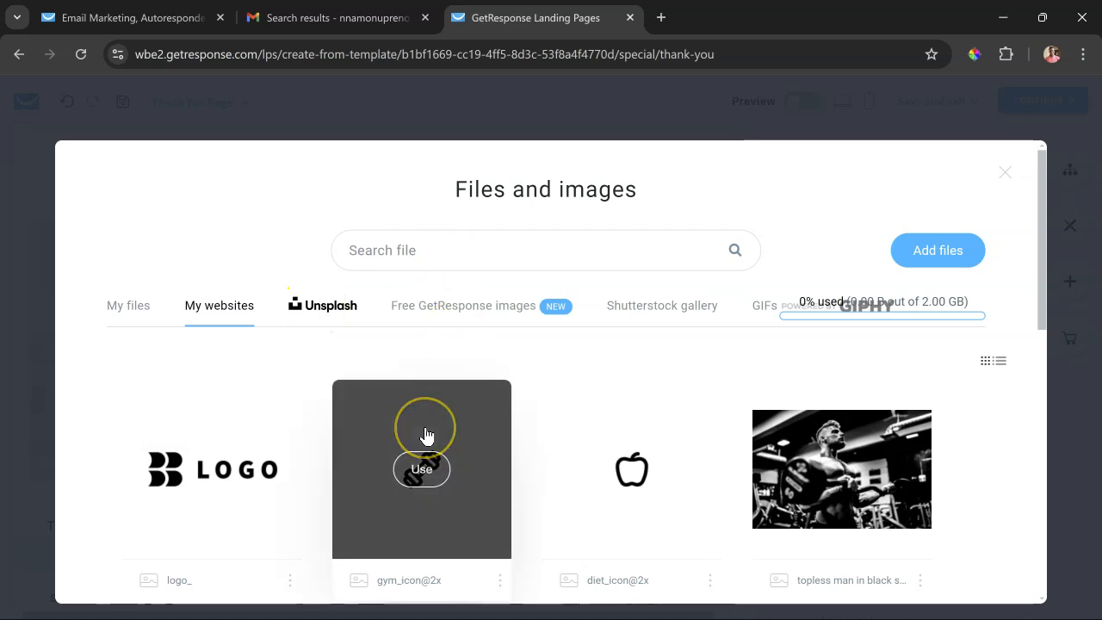
scroll(426, 436, down, 2)
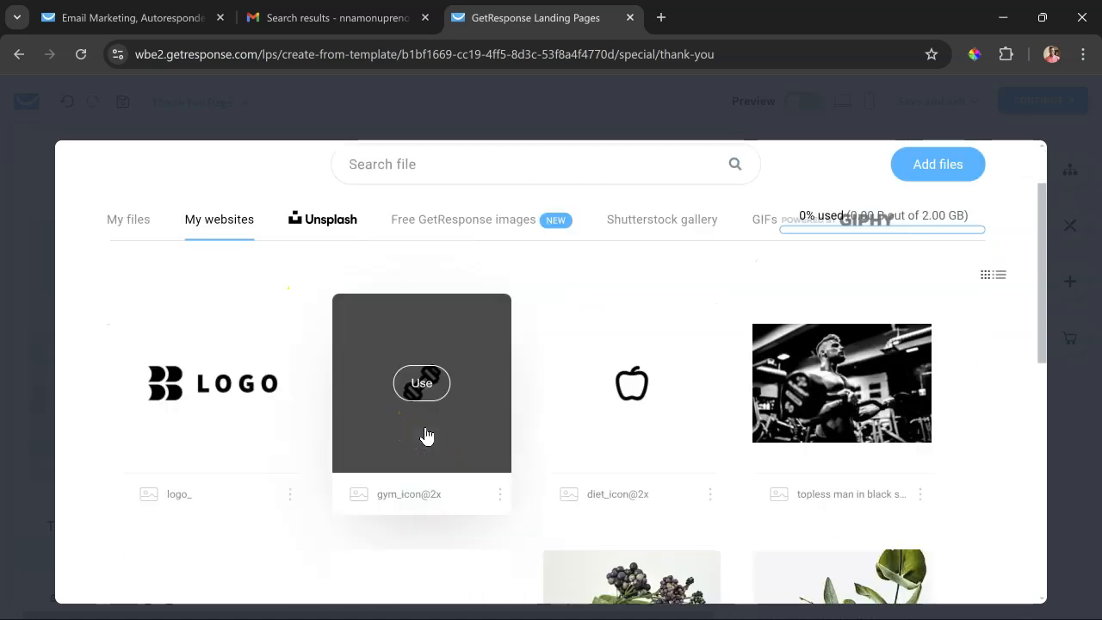
scroll(560, 371, up, 2)
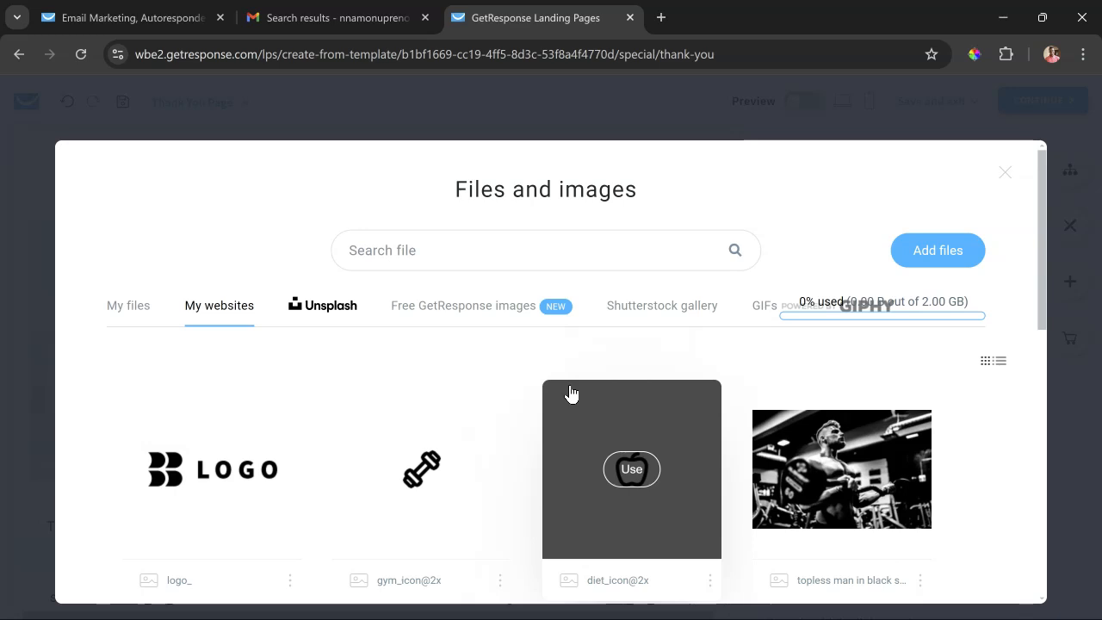
- Upload the image file beginning with "MV5BMTAyNjE2NTMx" from the computer's Downloads folder to the file library
click(918, 250)
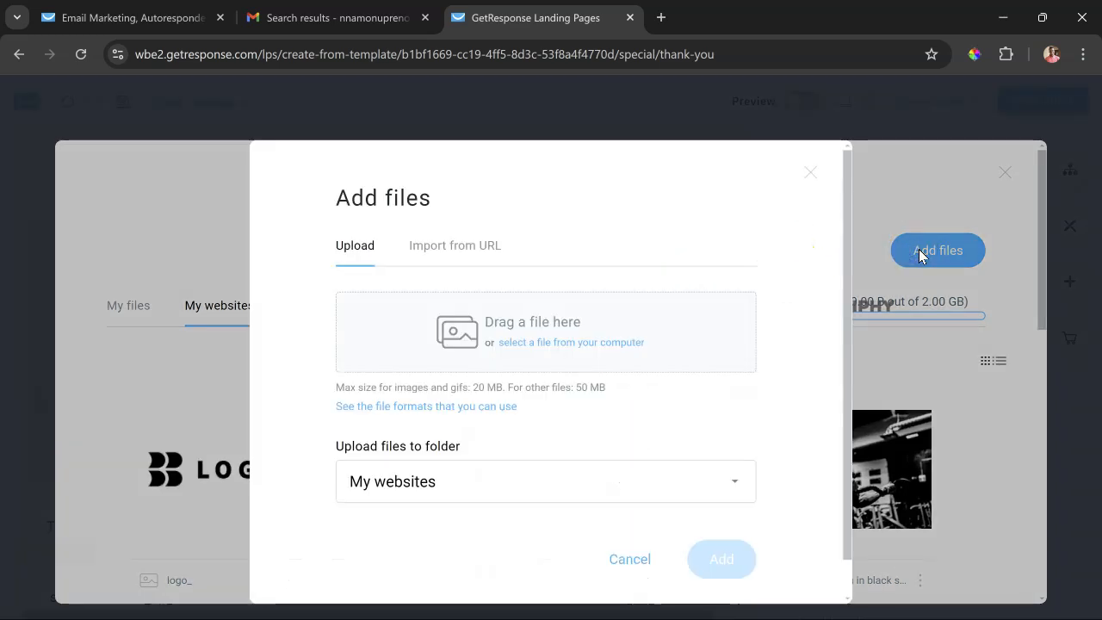
click(594, 348)
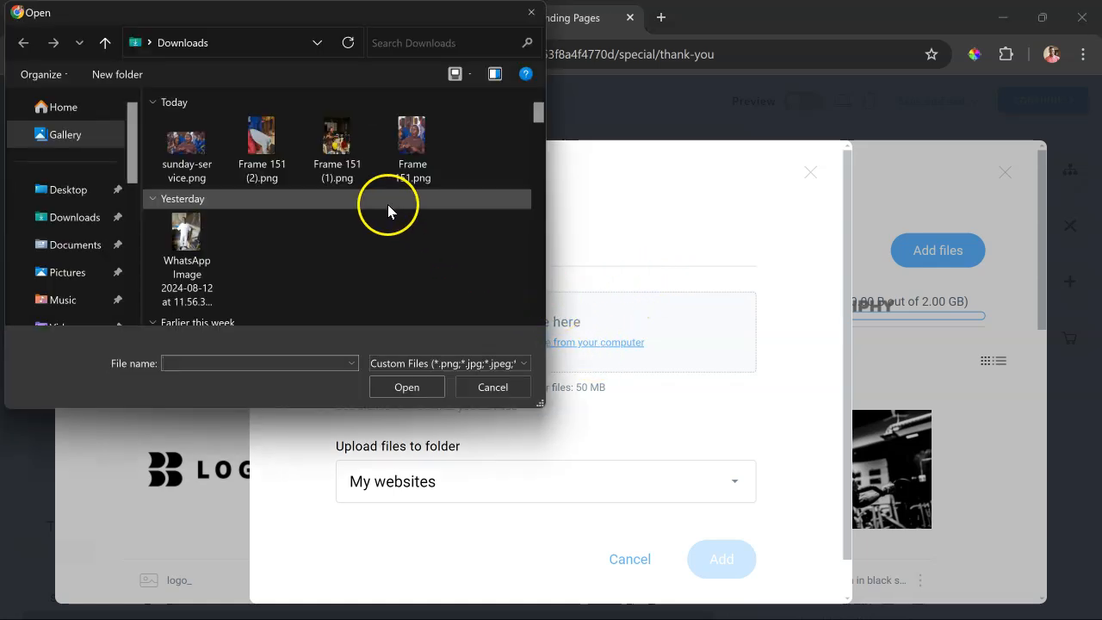
scroll(339, 163, down, 5)
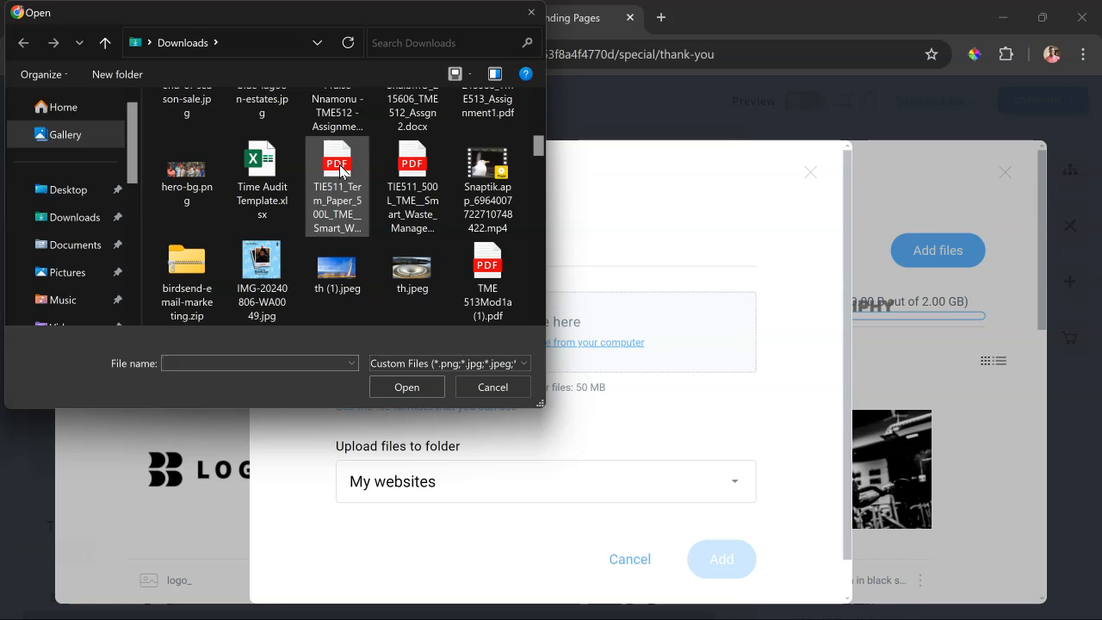
scroll(323, 211, down, 2)
scroll(323, 211, down, 2)
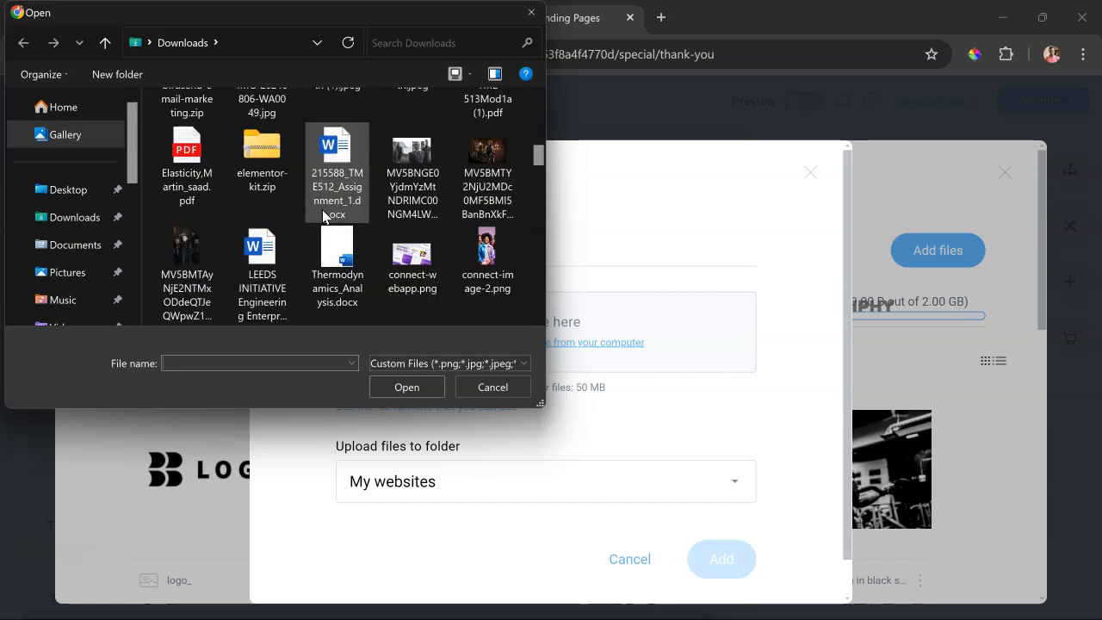
click(203, 252)
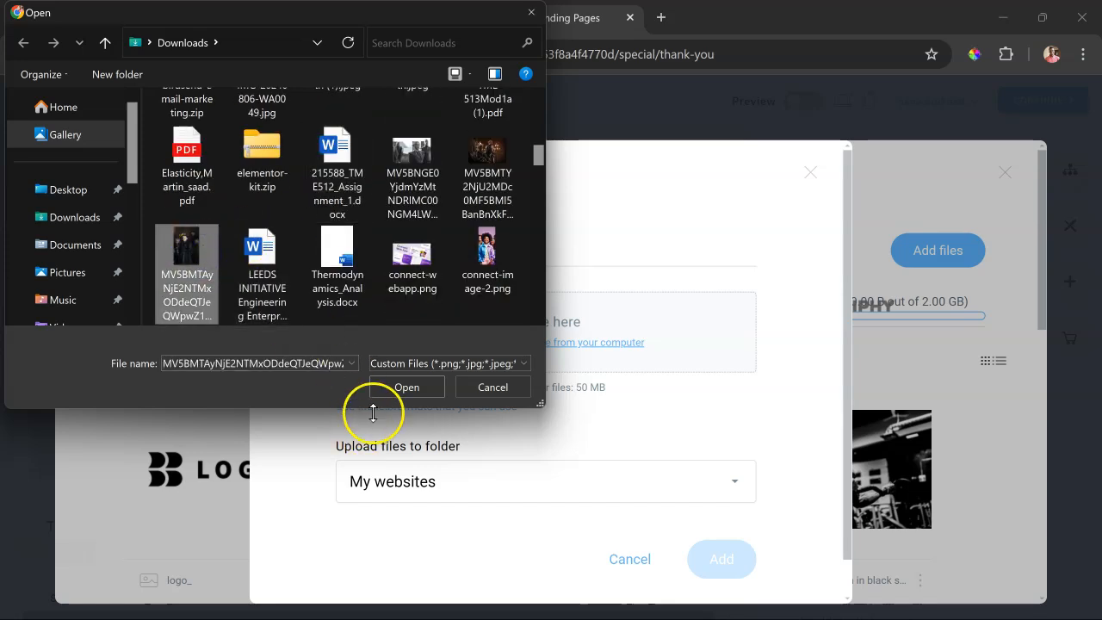
click(386, 388)
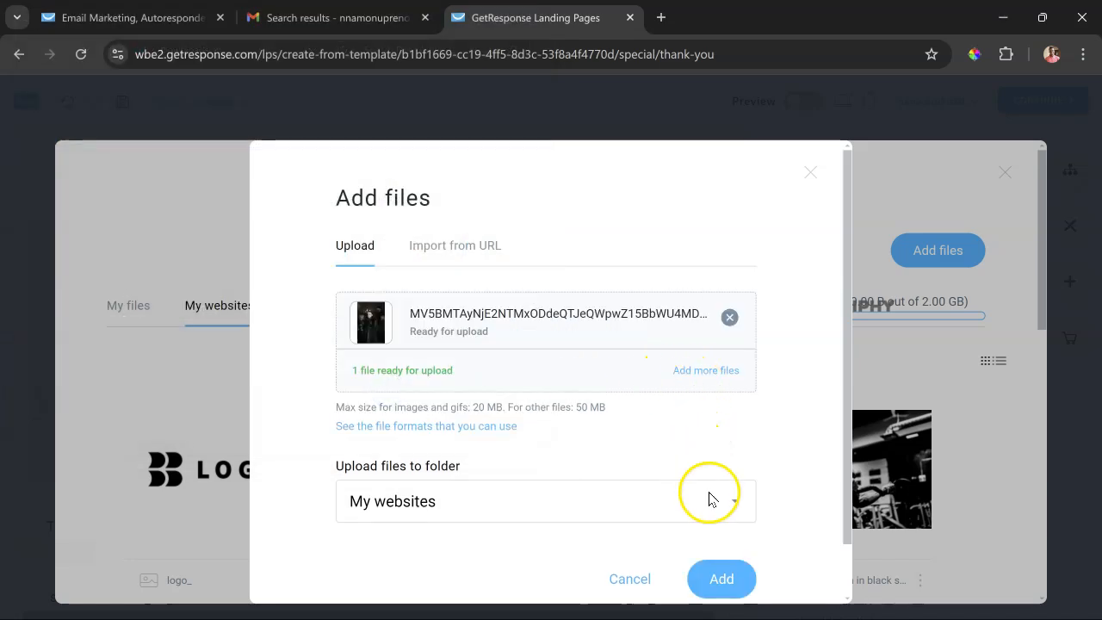
scroll(655, 513, down, 1)
click(666, 457)
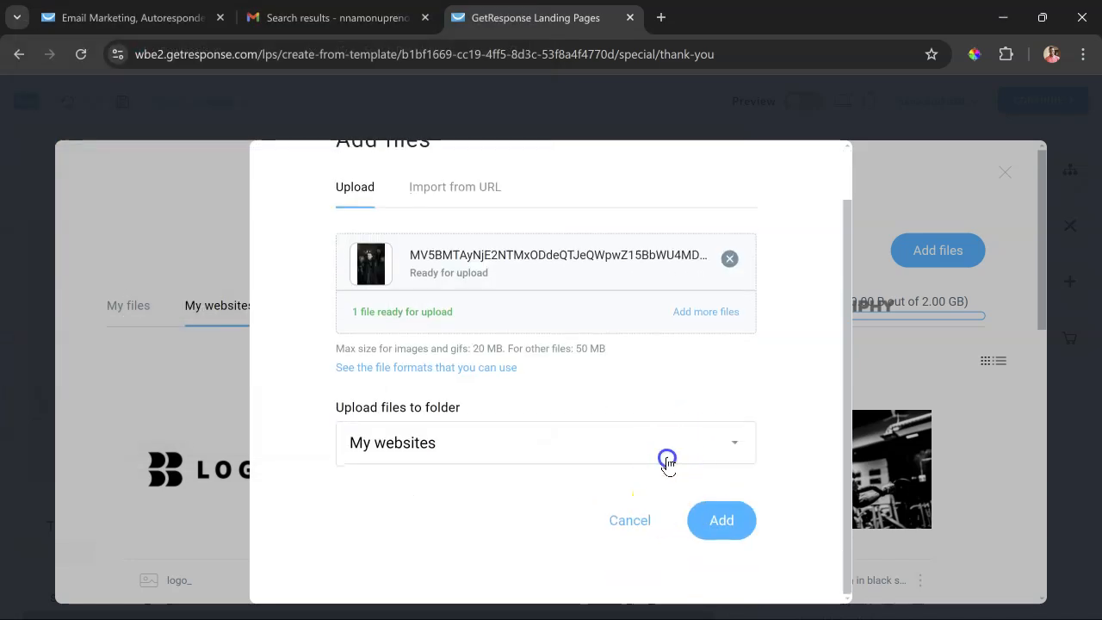
click(668, 454)
click(728, 520)
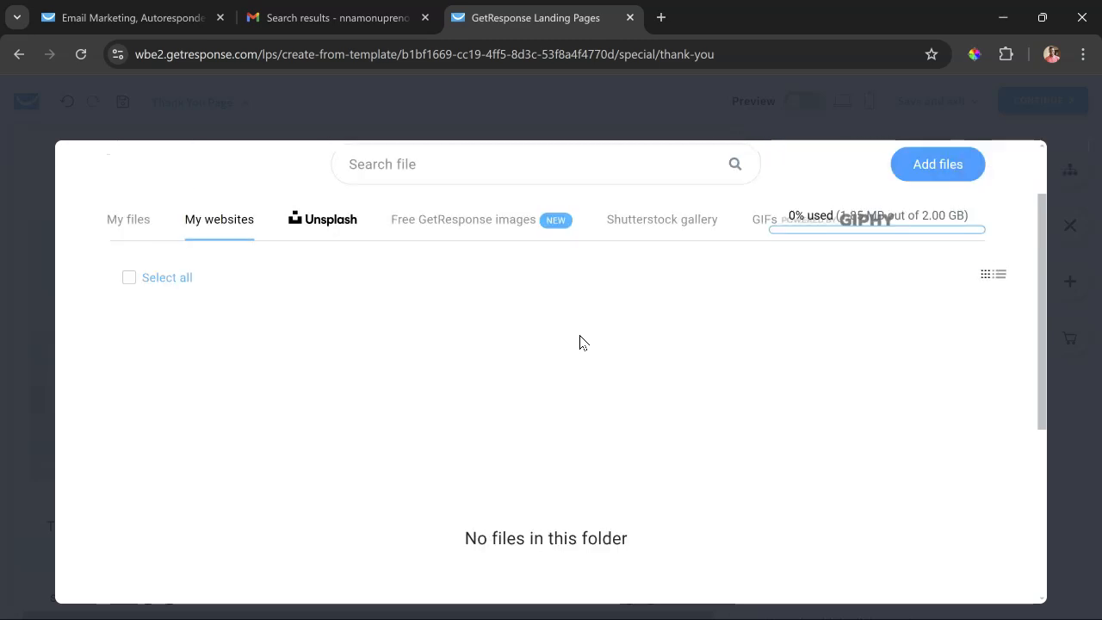
- Replace the third column's image with the uploaded picture from My files and resize it slightly smaller
scroll(580, 343, up, 1)
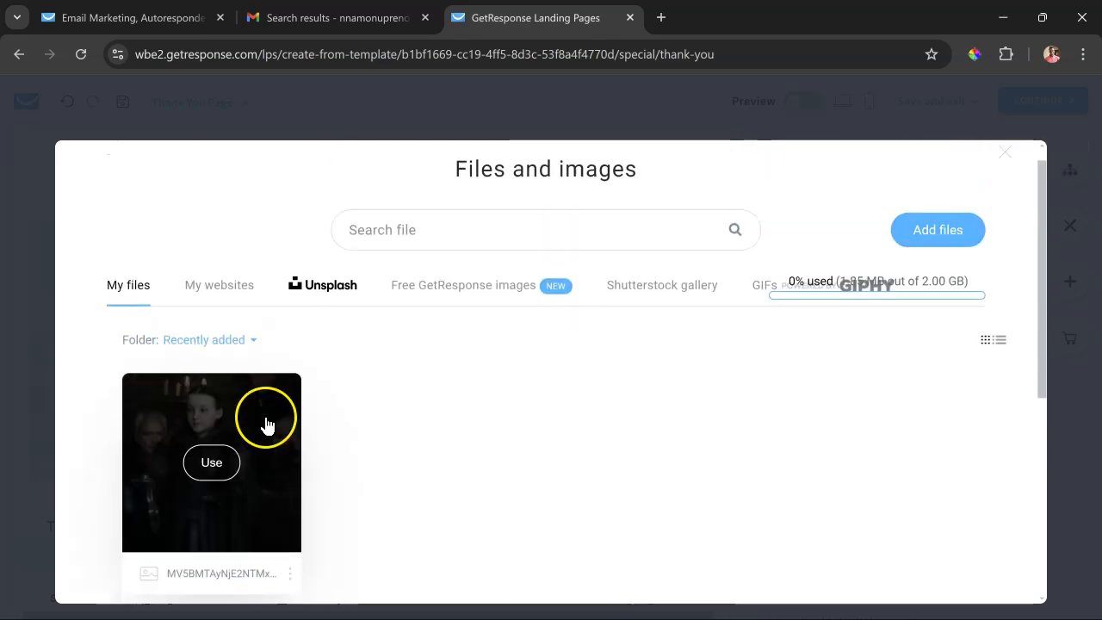
scroll(206, 405, down, 1)
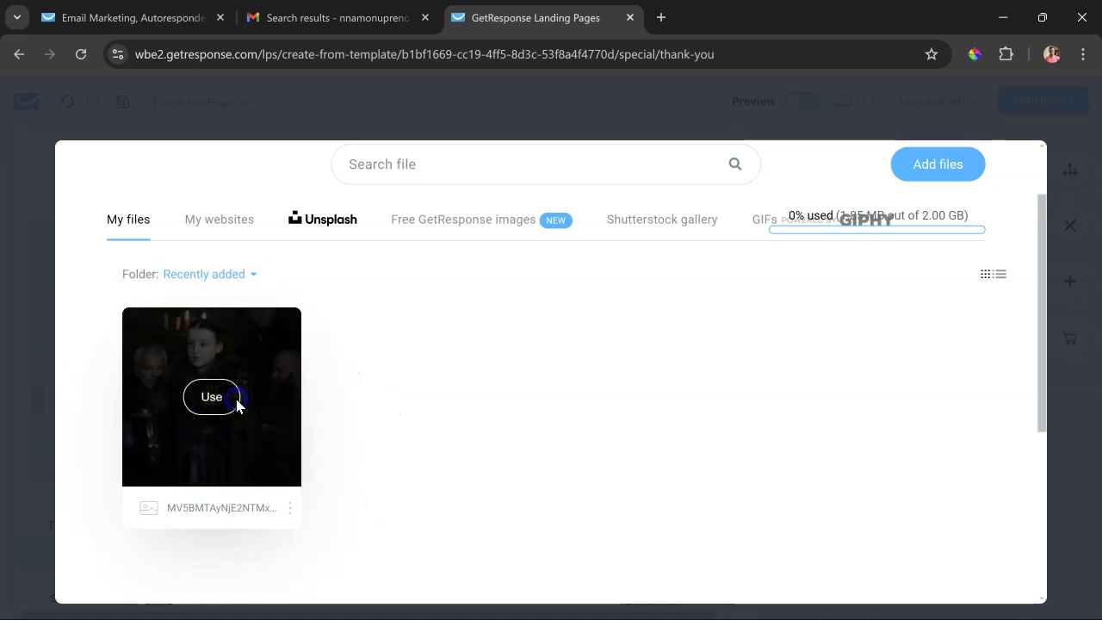
click(235, 401)
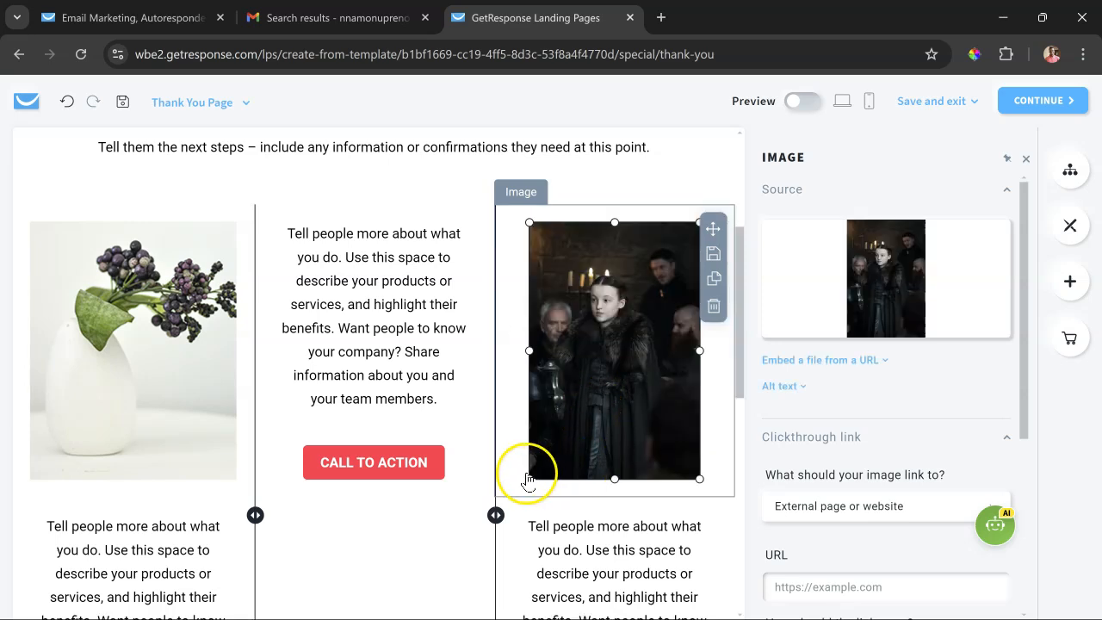
drag(699, 351, 721, 365)
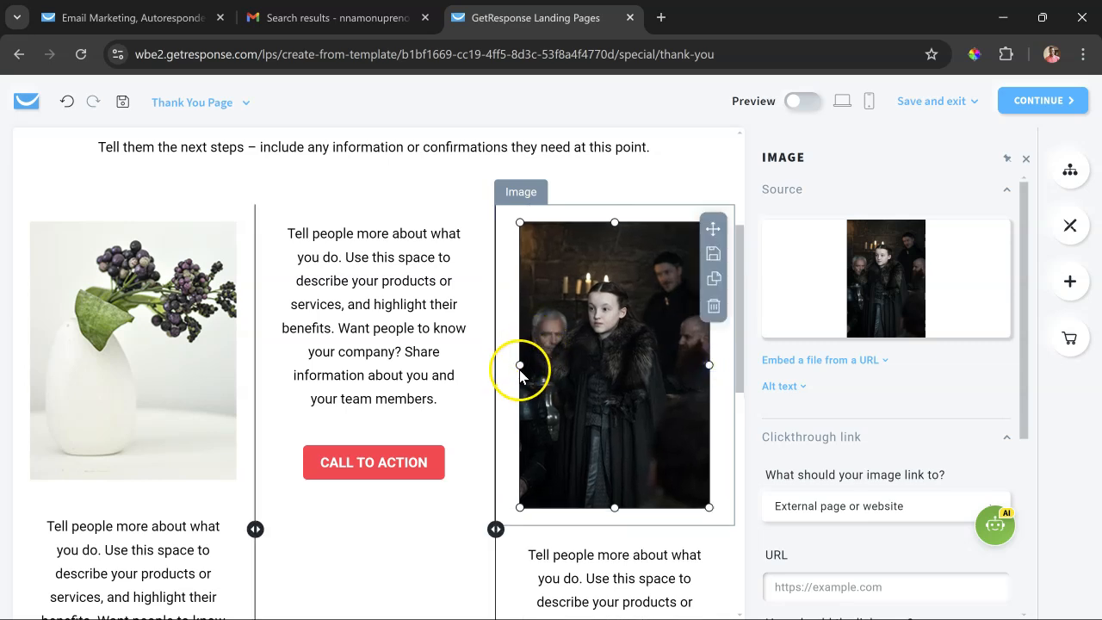
drag(525, 365, 546, 364)
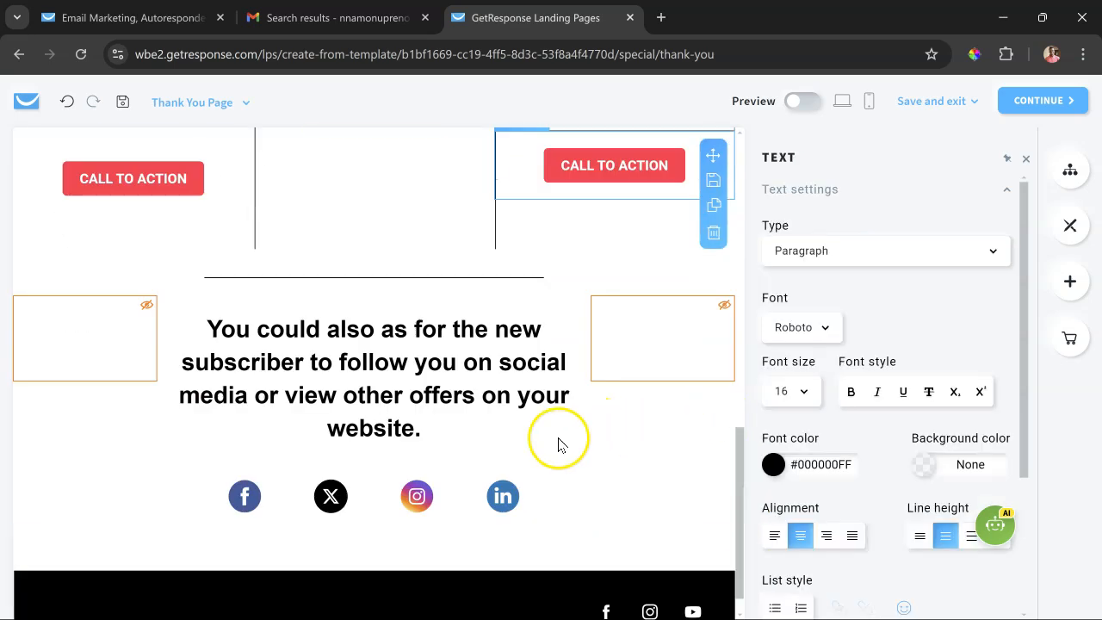
- Review the rest of the Thank You Page, including the social media section, and return to the Home page
scroll(551, 444, down, 1)
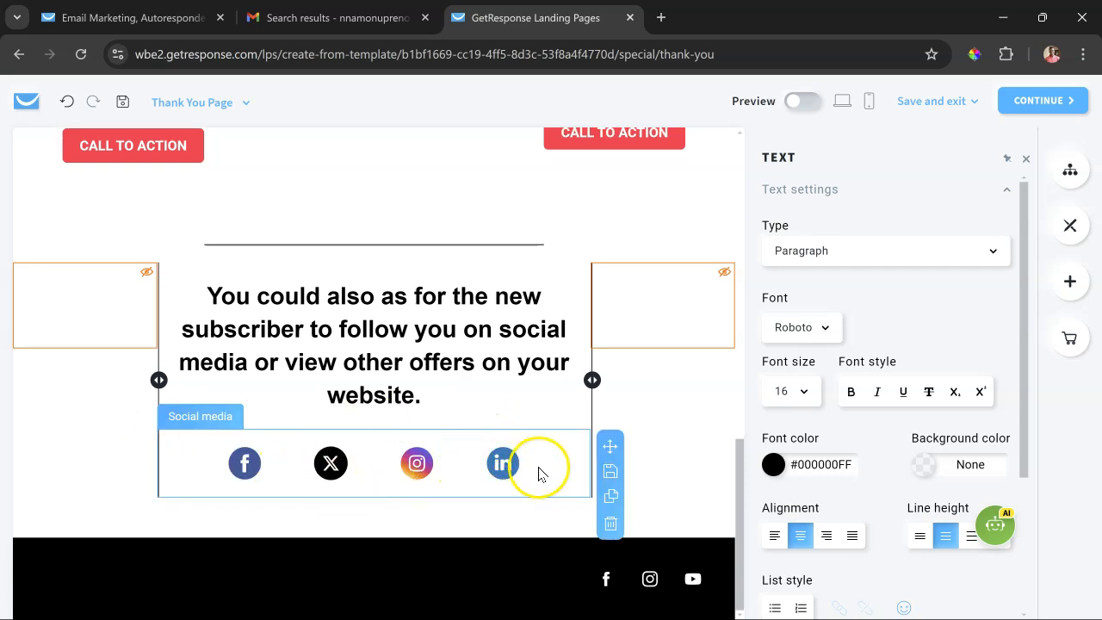
scroll(539, 473, up, 3)
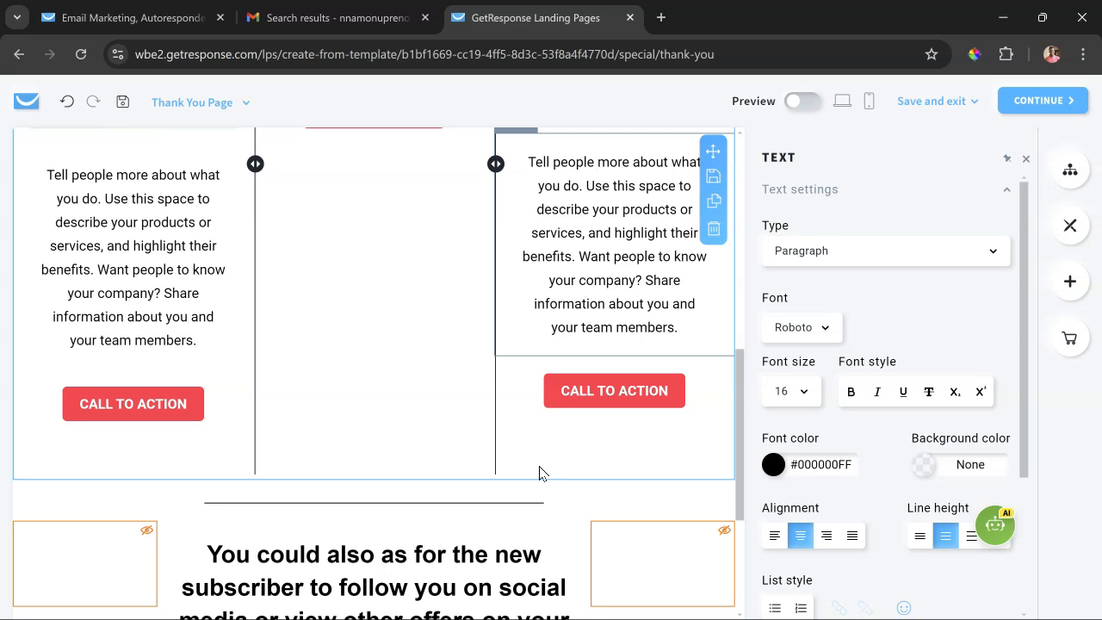
scroll(539, 473, up, 5)
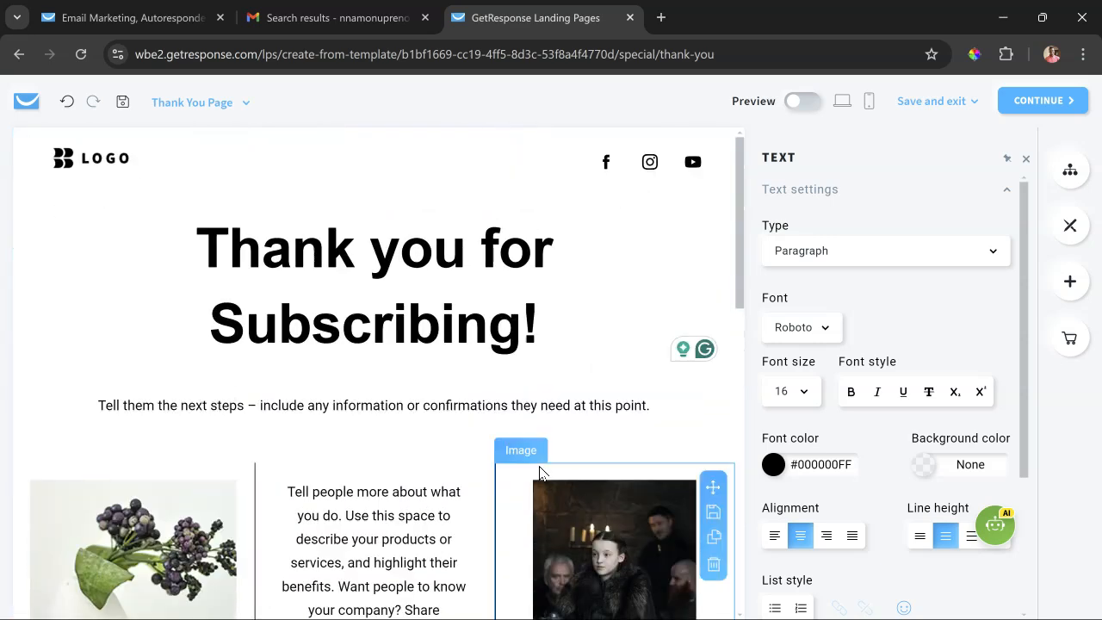
click(518, 421)
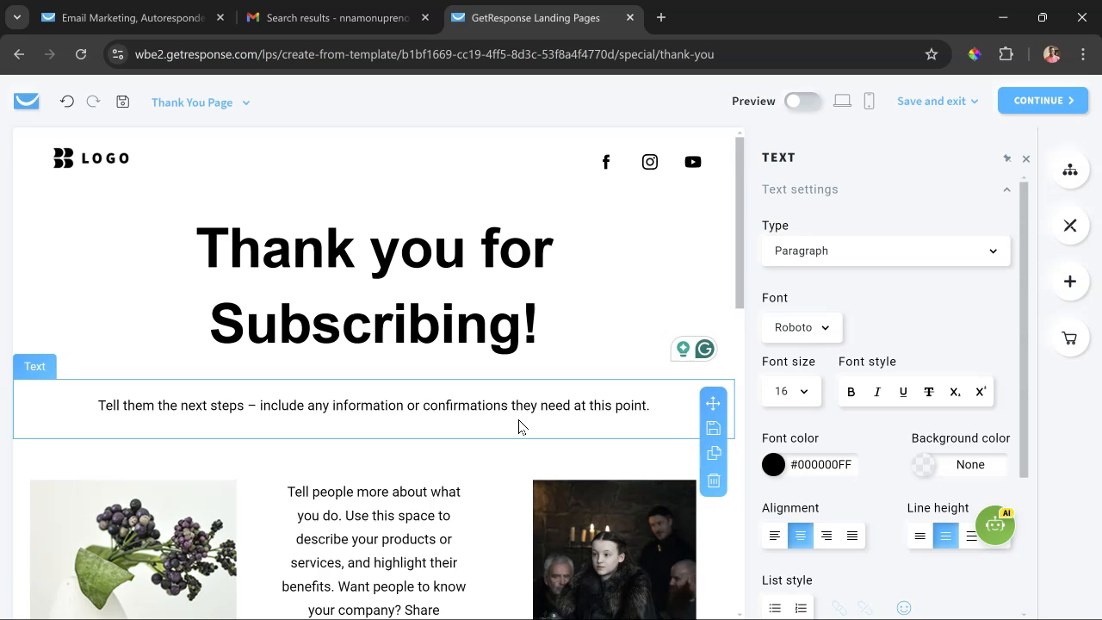
click(198, 103)
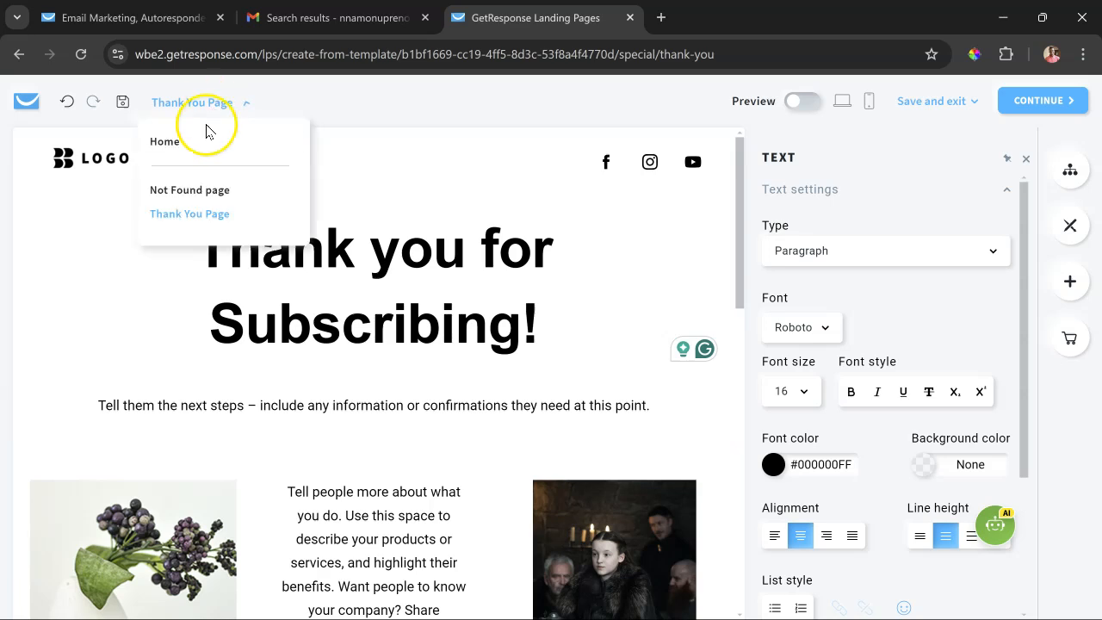
click(206, 143)
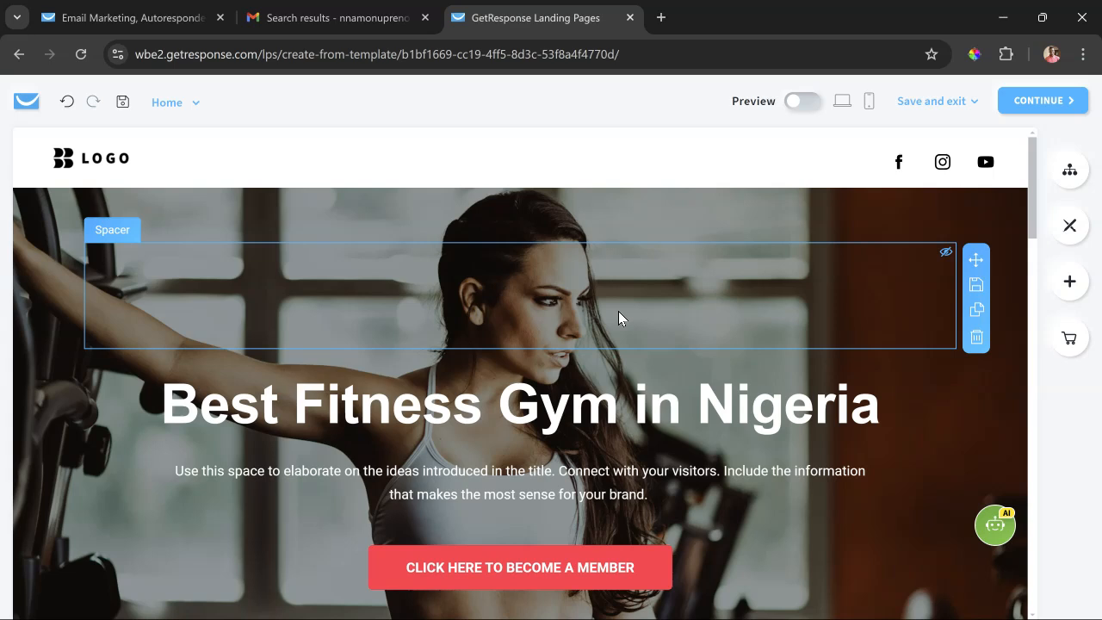
- Preview the Home page in desktop view and examine it from the hero section down to the testimonial
click(803, 104)
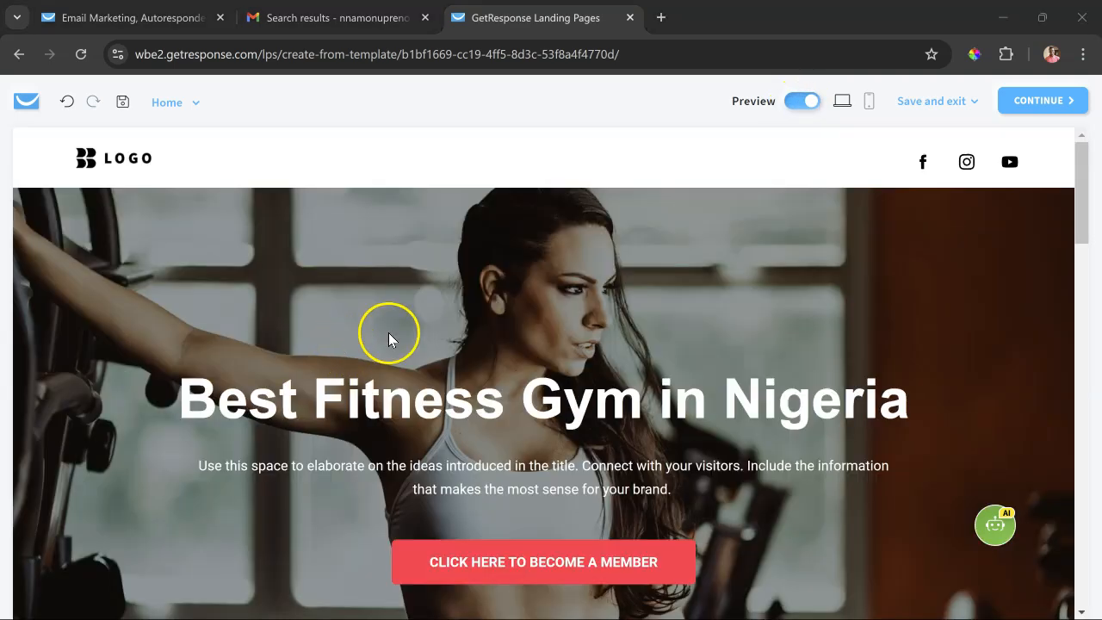
scroll(388, 332, down, 2)
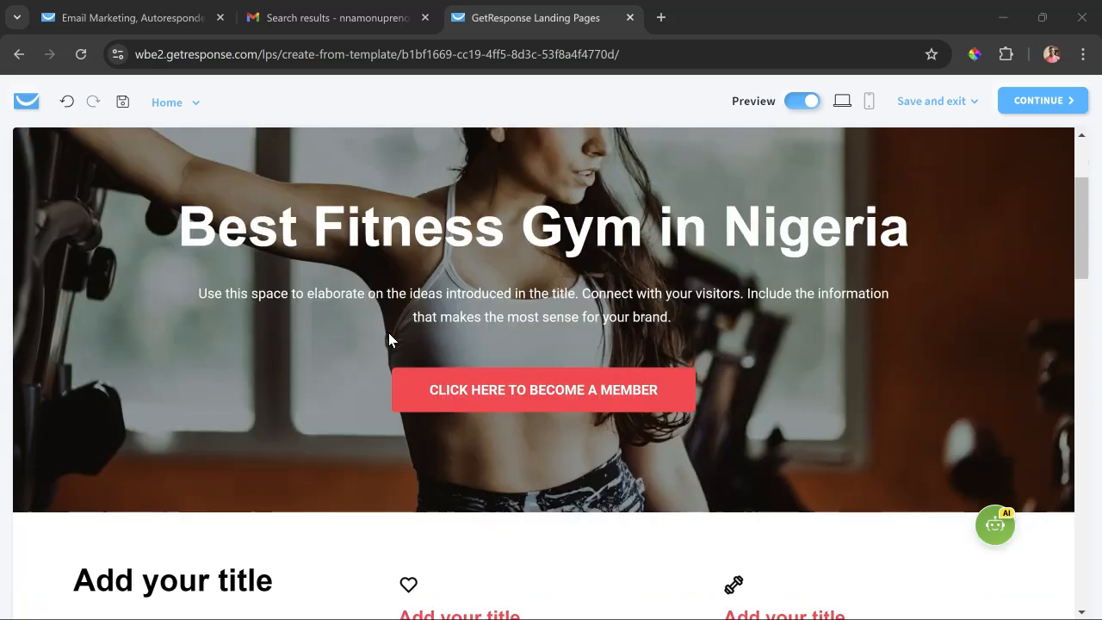
scroll(389, 336, down, 3)
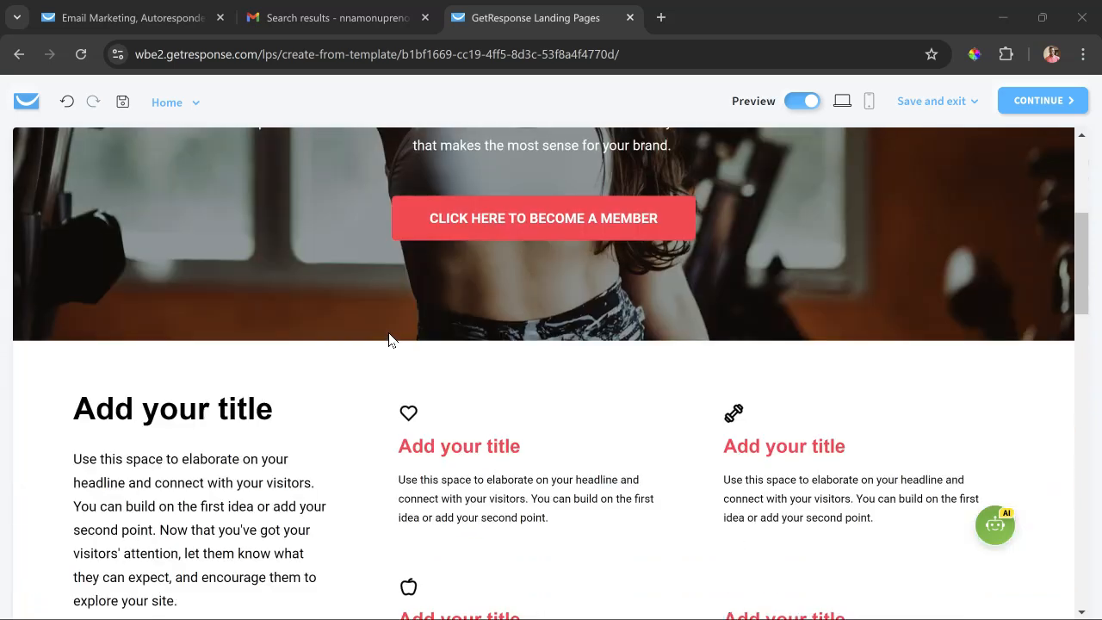
scroll(297, 417, down, 7)
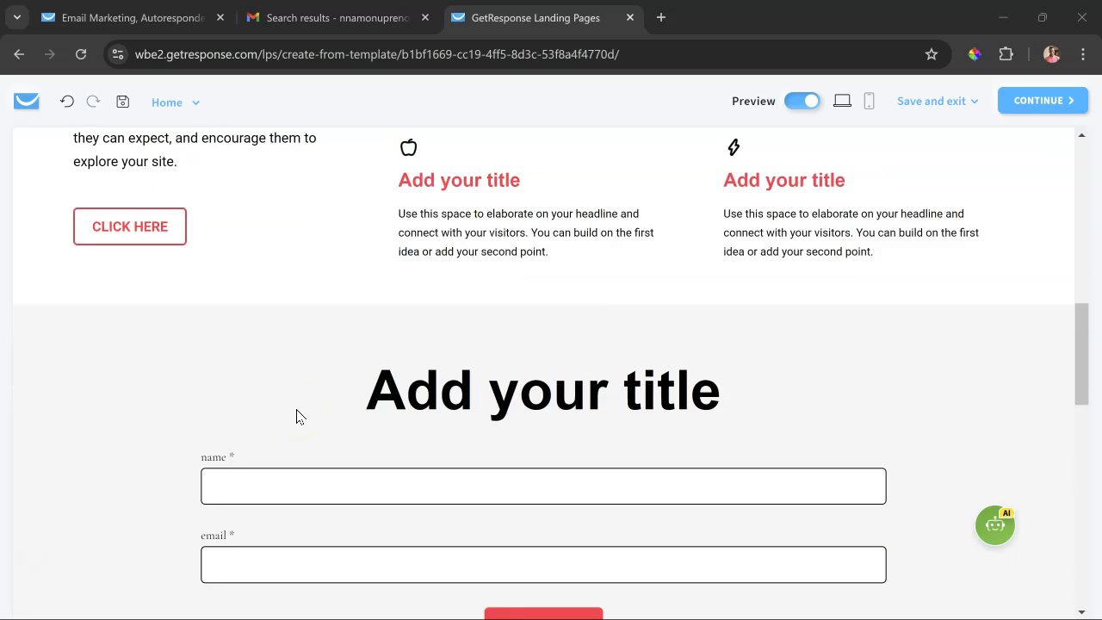
scroll(297, 416, down, 7)
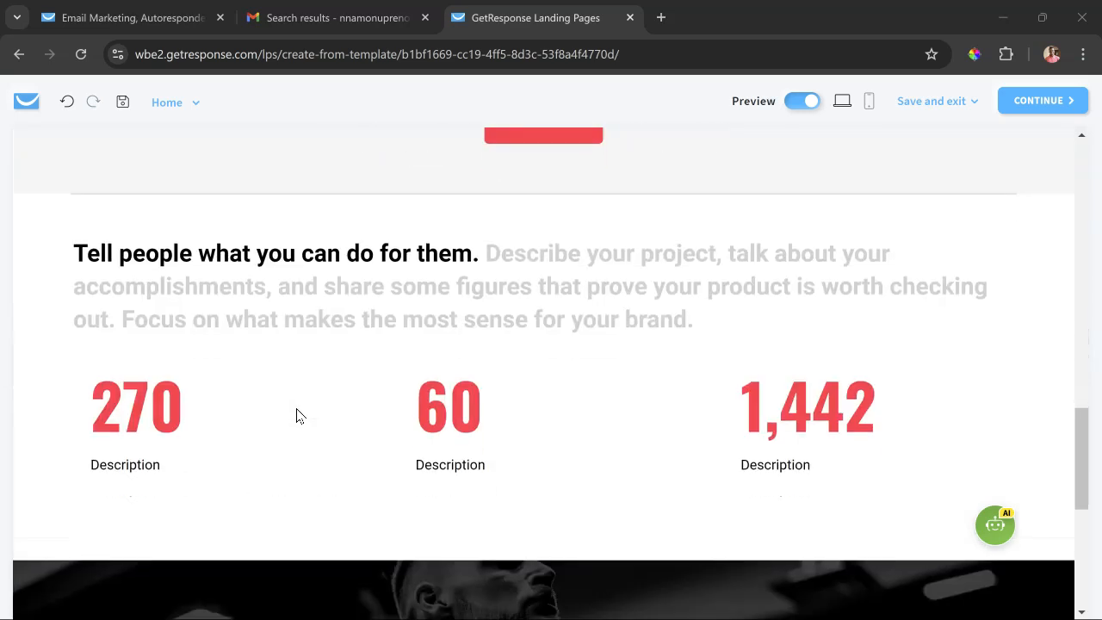
scroll(296, 416, down, 1)
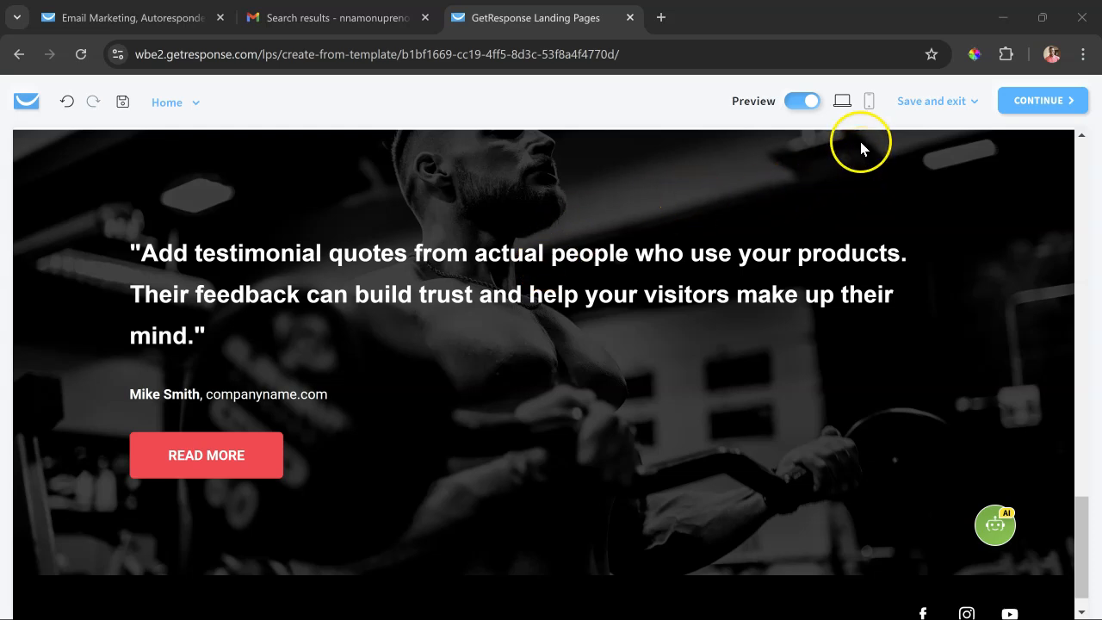
- Switch the preview to mobile view and examine the phone layout's signup form, feature sections and hero heading
click(868, 102)
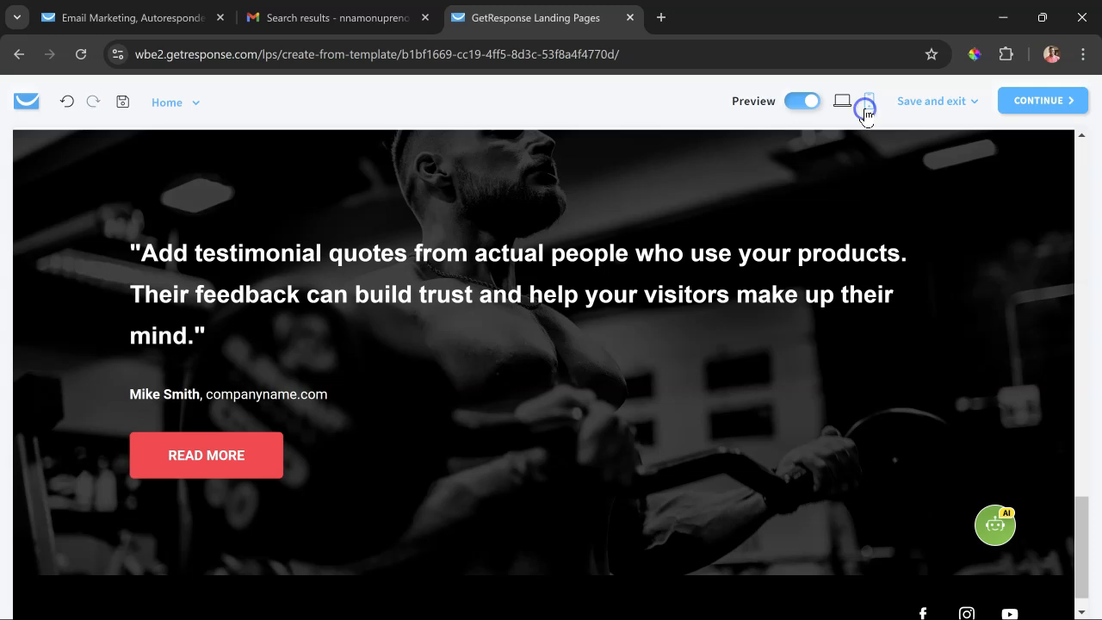
scroll(392, 422, down, 5)
scroll(386, 428, up, 5)
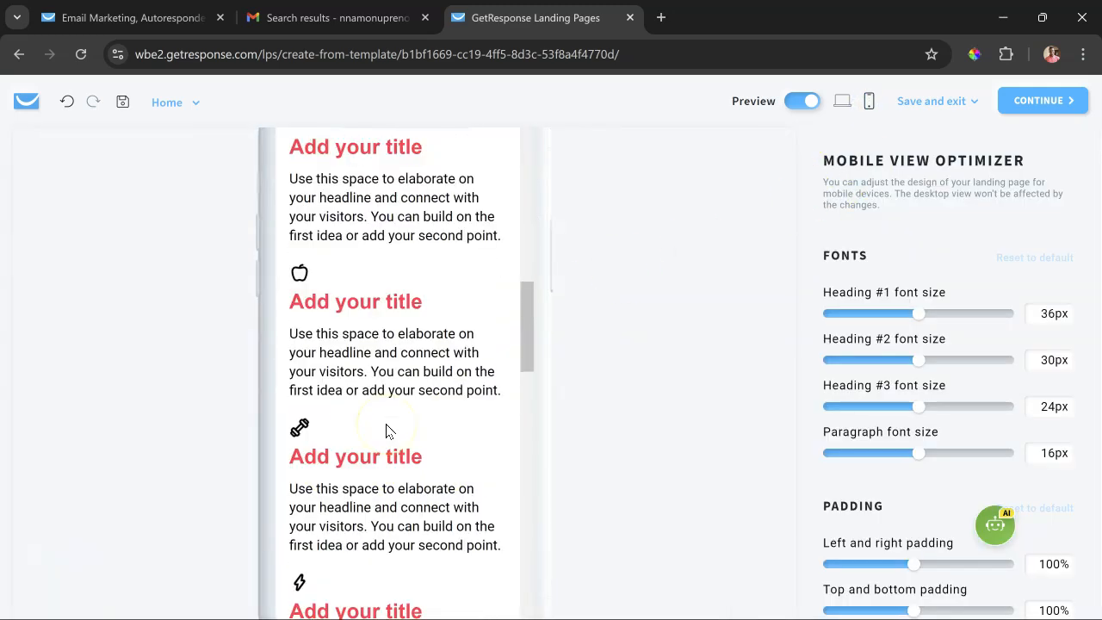
scroll(387, 424, up, 5)
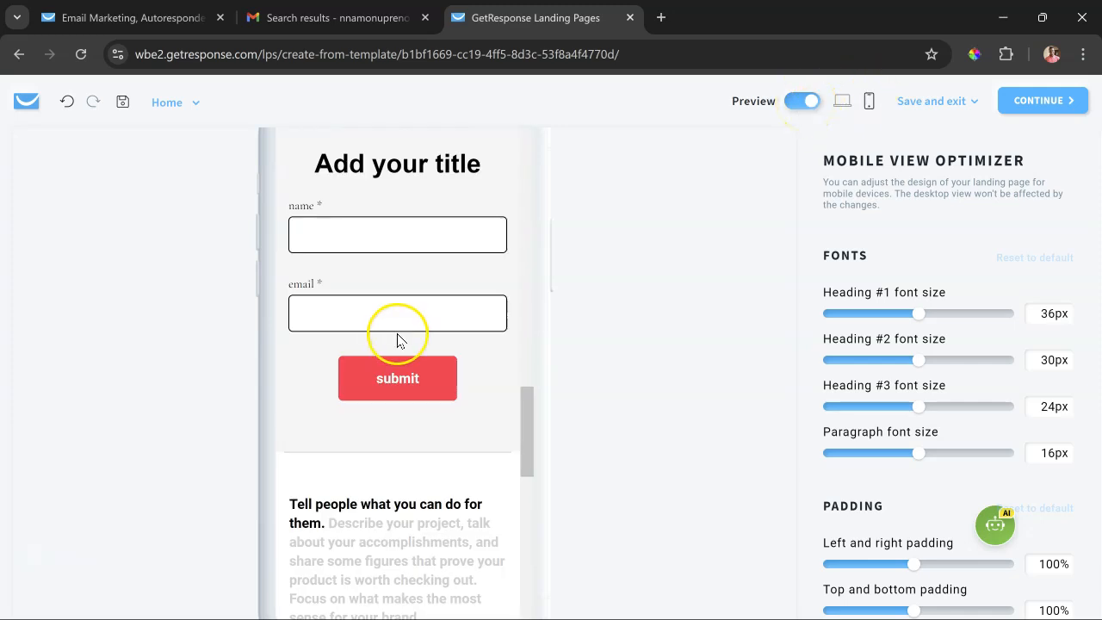
scroll(398, 332, up, 10)
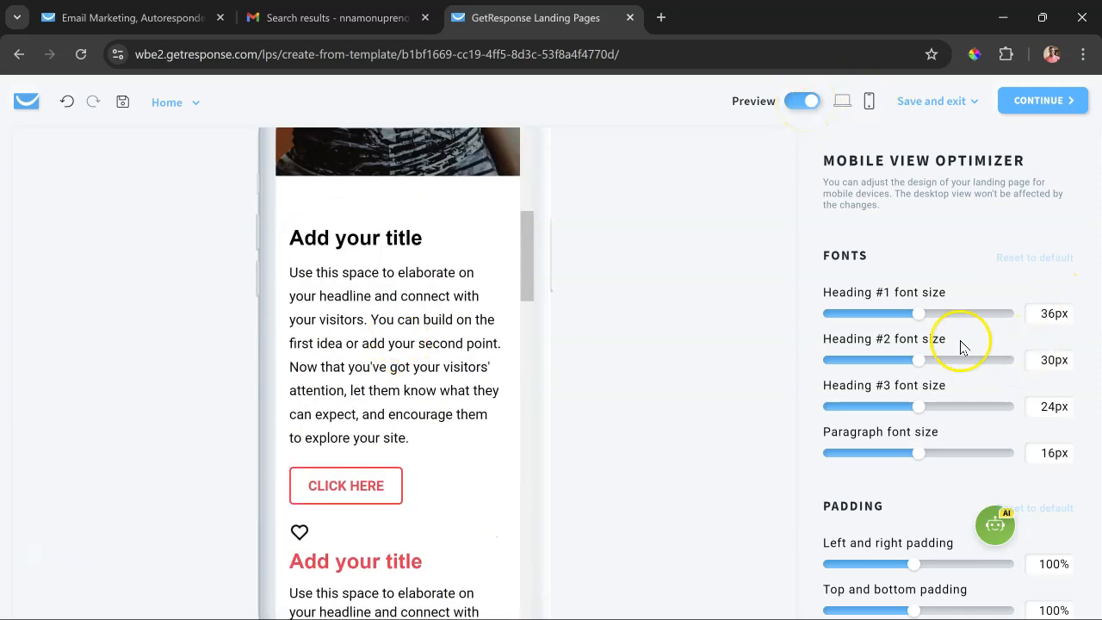
scroll(315, 332, up, 5)
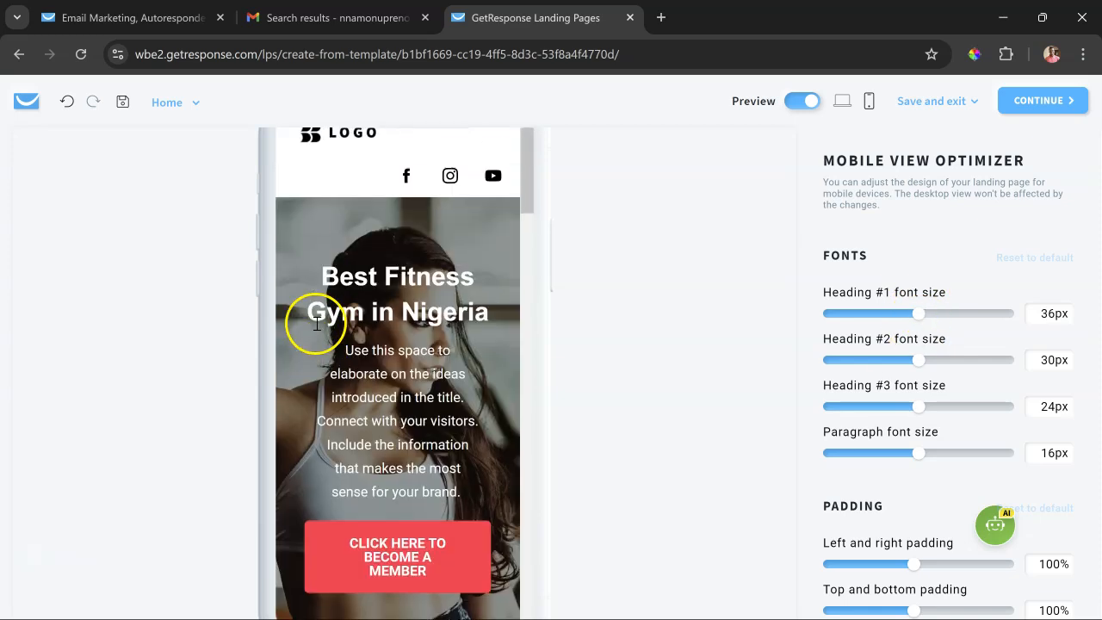
- Set the mobile view's Heading #1 font size to 43px and Heading #2 font size to 29px
drag(934, 317, 958, 315)
click(1043, 320)
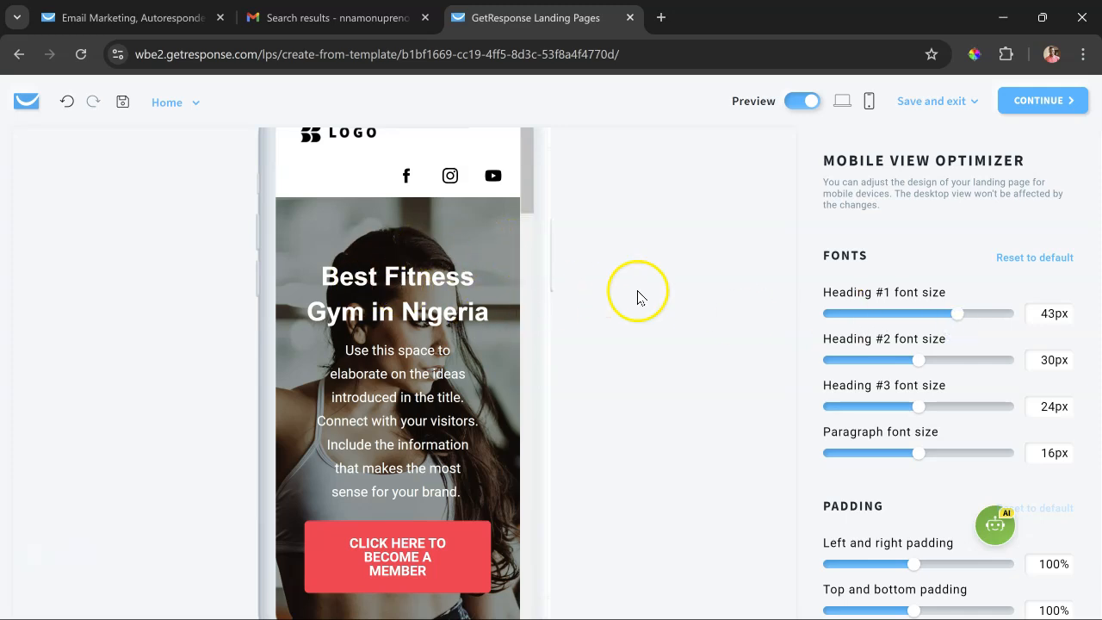
mouse_move(922, 362)
mouse_down()
mouse_move(893, 359)
mouse_move(929, 362)
mouse_move(916, 372)
mouse_up()
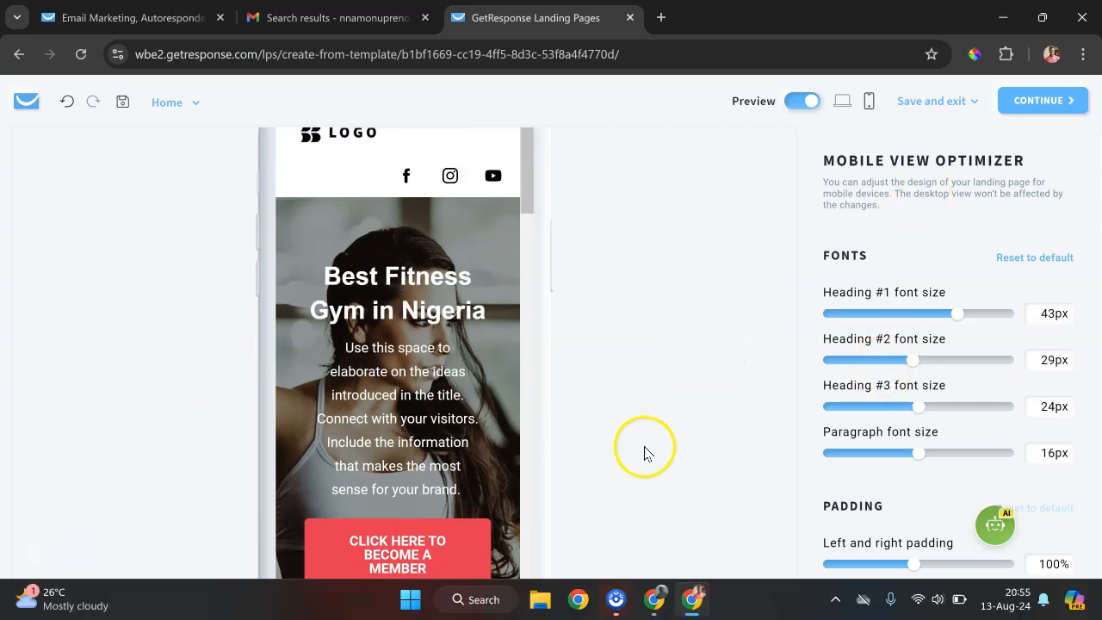
mouse_move(616, 596)
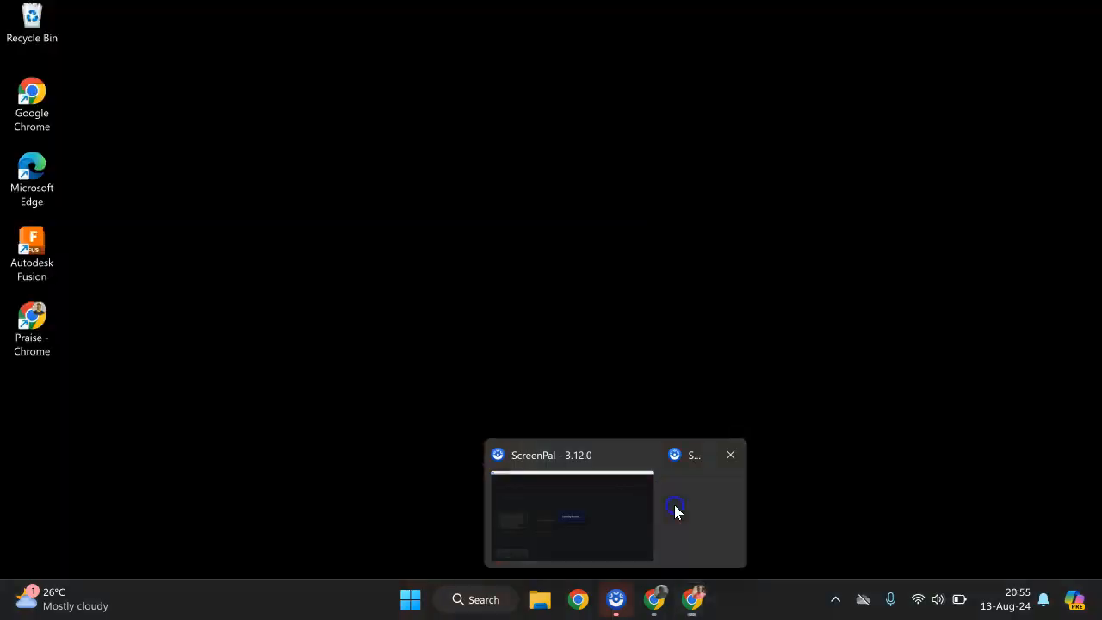
click(675, 505)
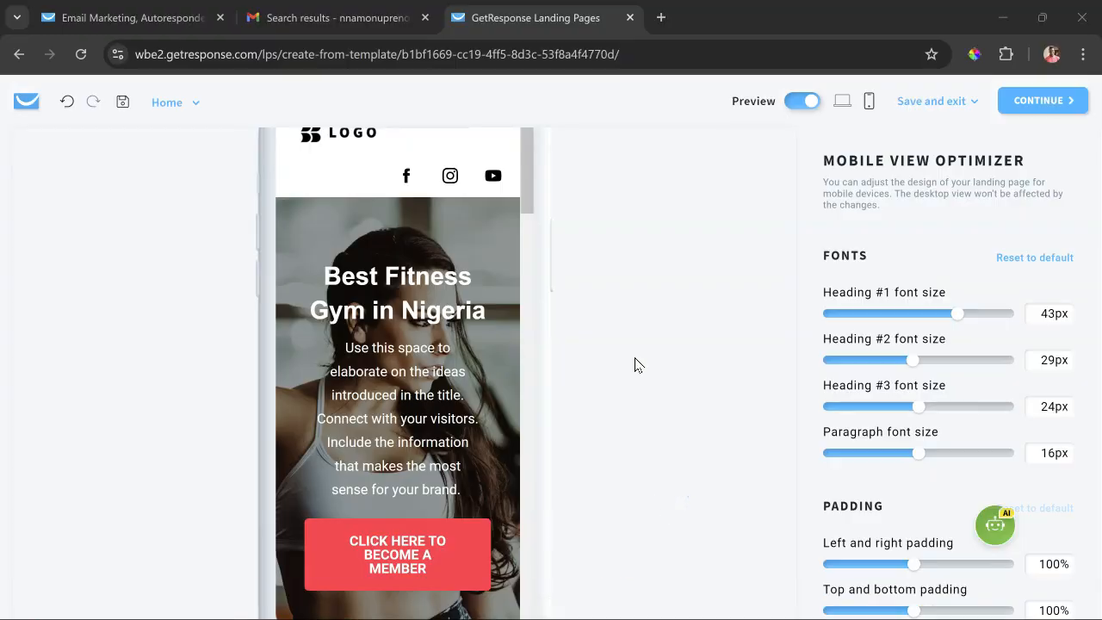
- Exit the preview in desktop view and save the landing page without leaving the editor
click(843, 101)
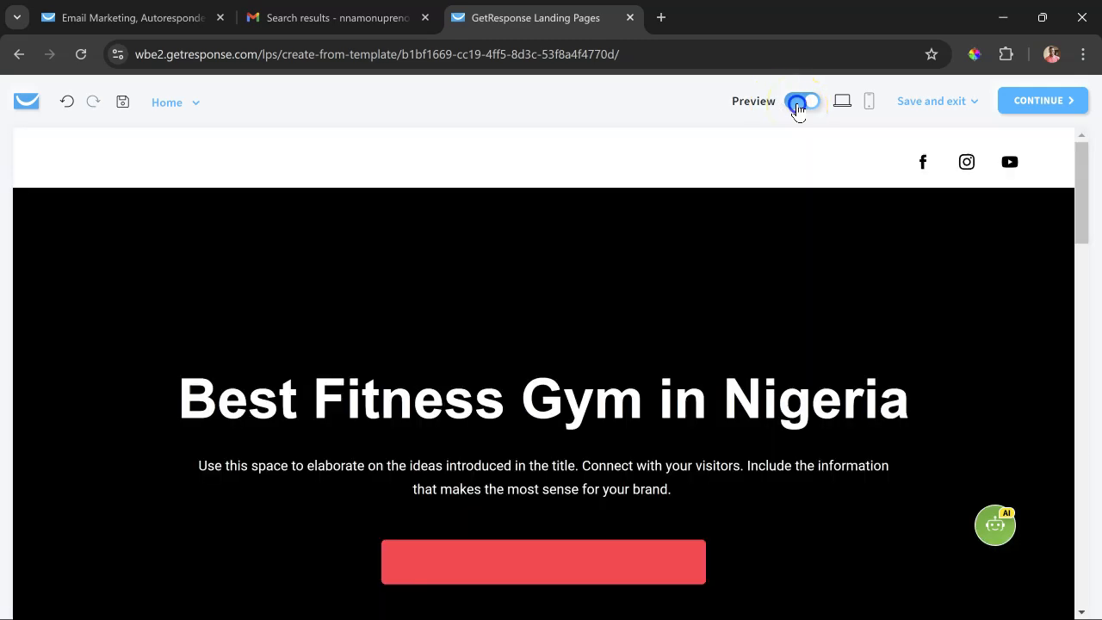
click(800, 102)
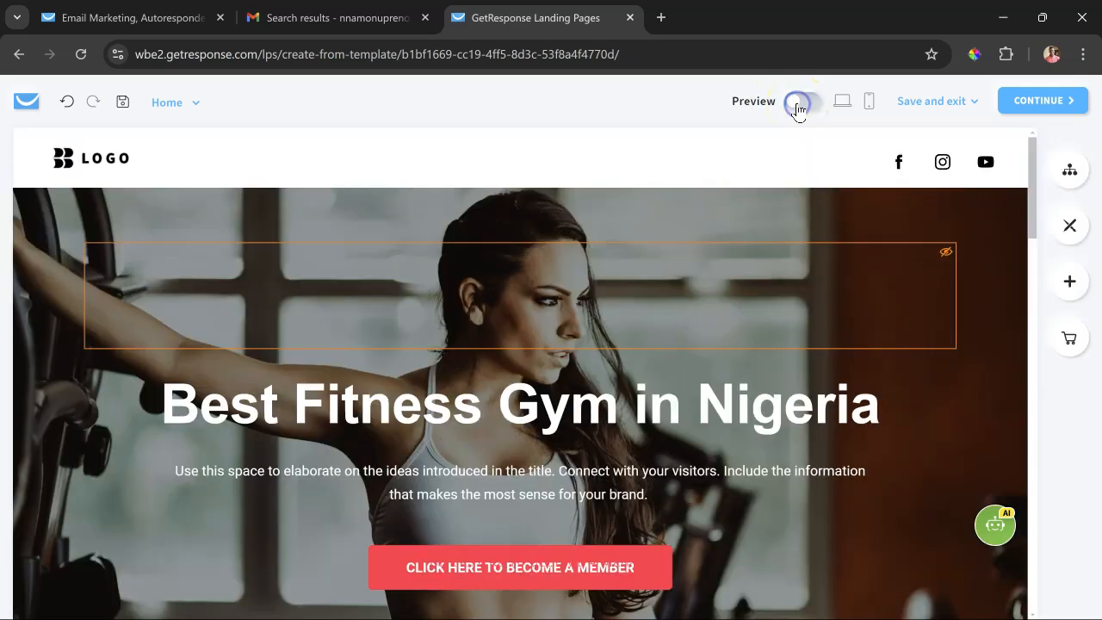
click(1051, 76)
mouse_move(971, 103)
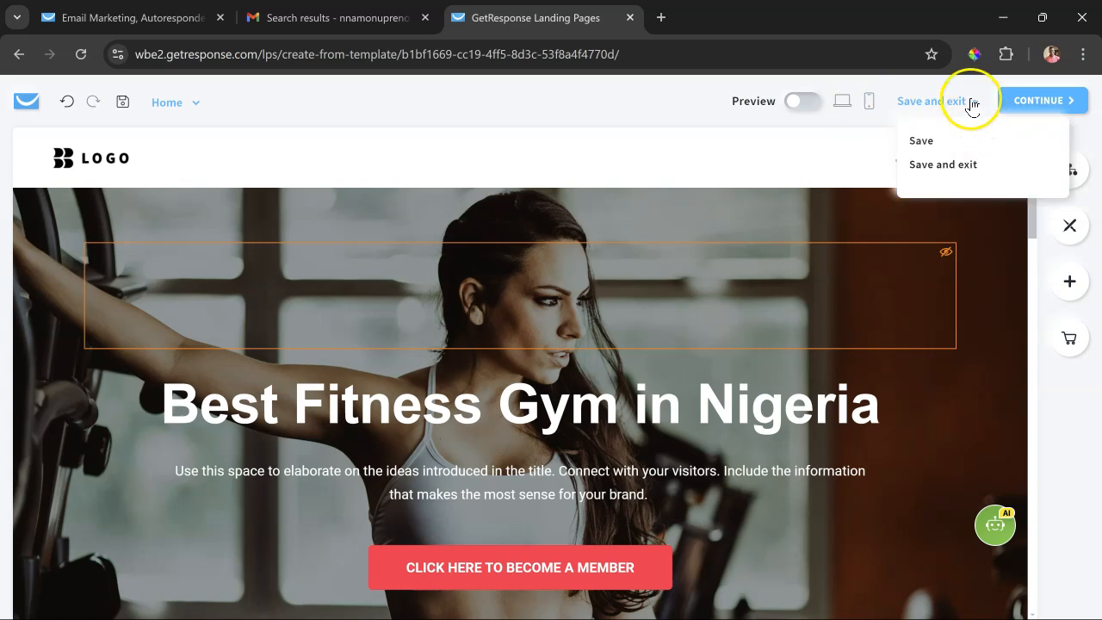
click(917, 145)
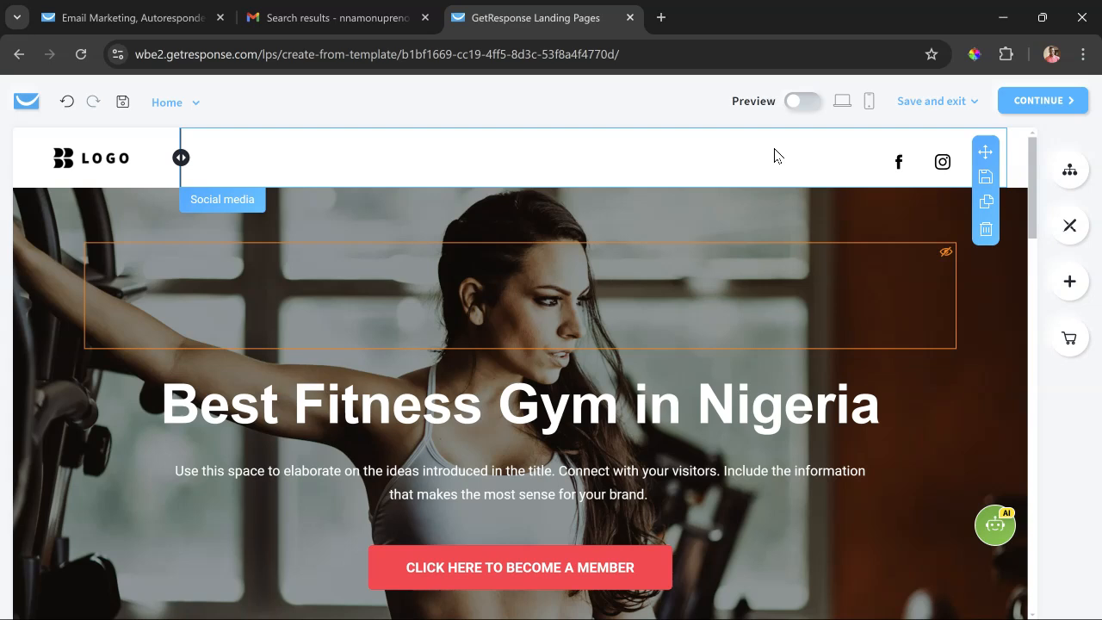
- Continue to the landing page's settings and rename the page "Fitness Website"
mouse_move(974, 105)
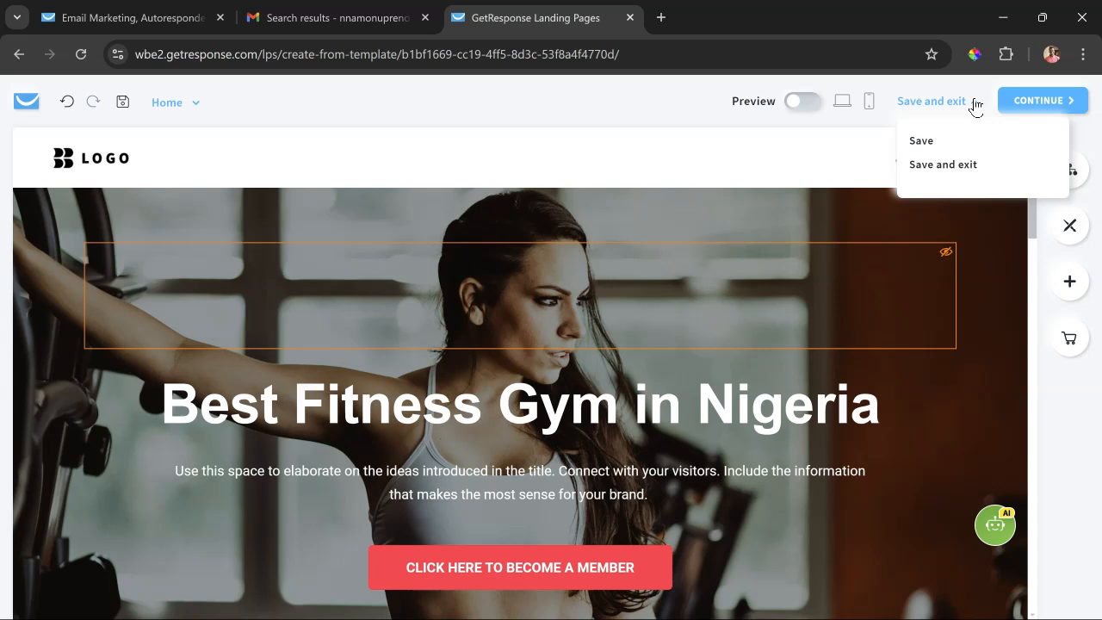
click(1009, 94)
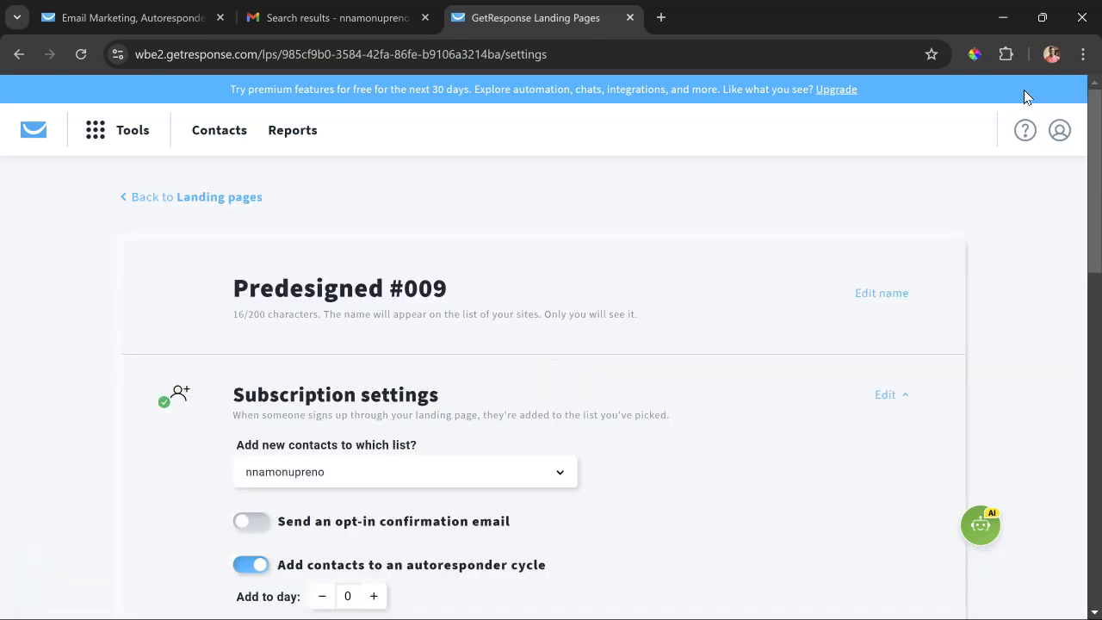
click(451, 284)
key(ctrl+a)
text(Fitness Website)
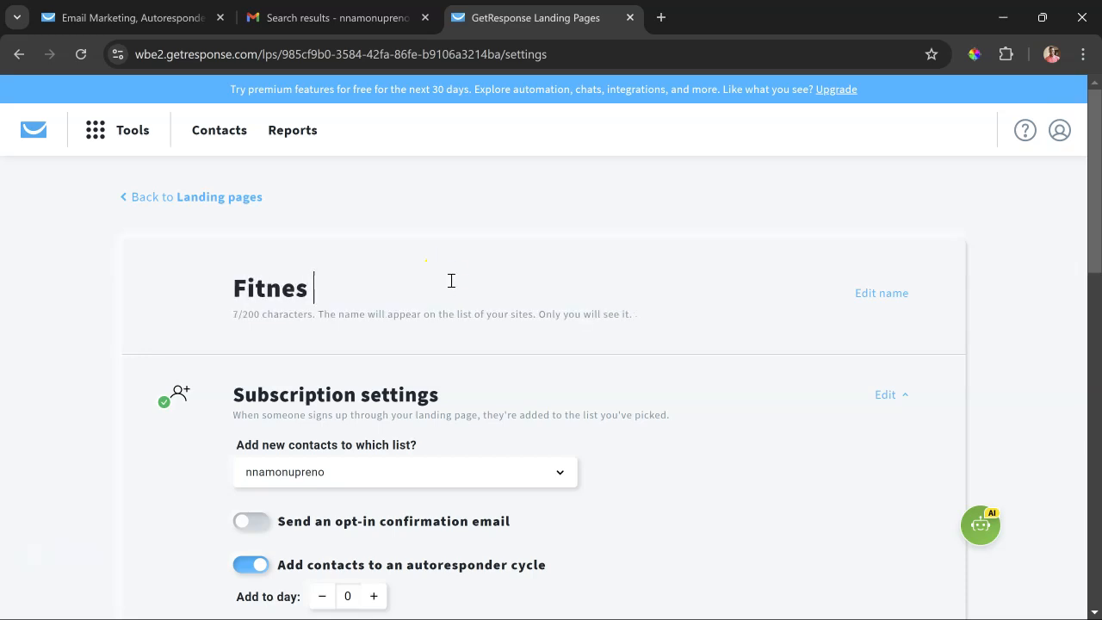
- Check the contact list choices in the subscription settings, and switch the opt-in confirmation email on and back off
scroll(515, 285, down, 2)
click(531, 298)
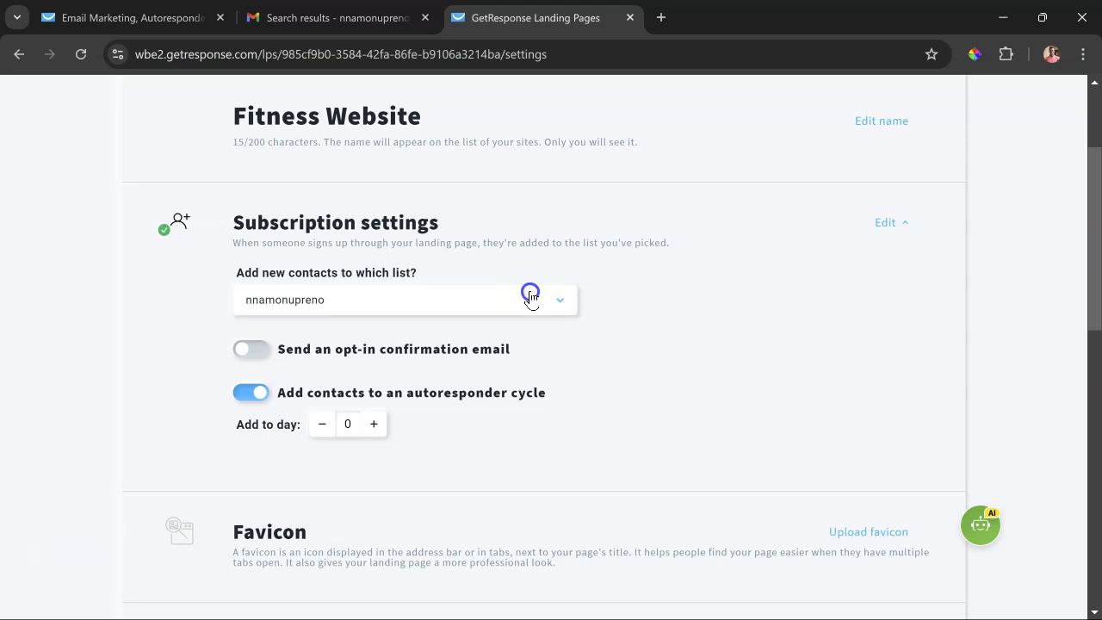
click(531, 298)
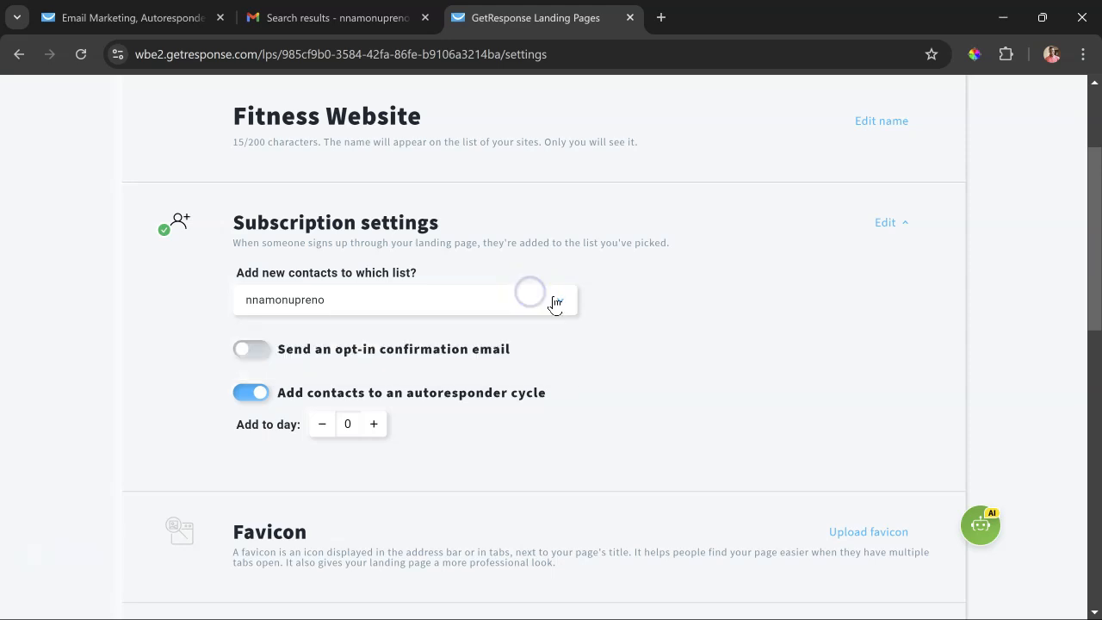
click(656, 328)
click(527, 312)
click(530, 308)
click(255, 347)
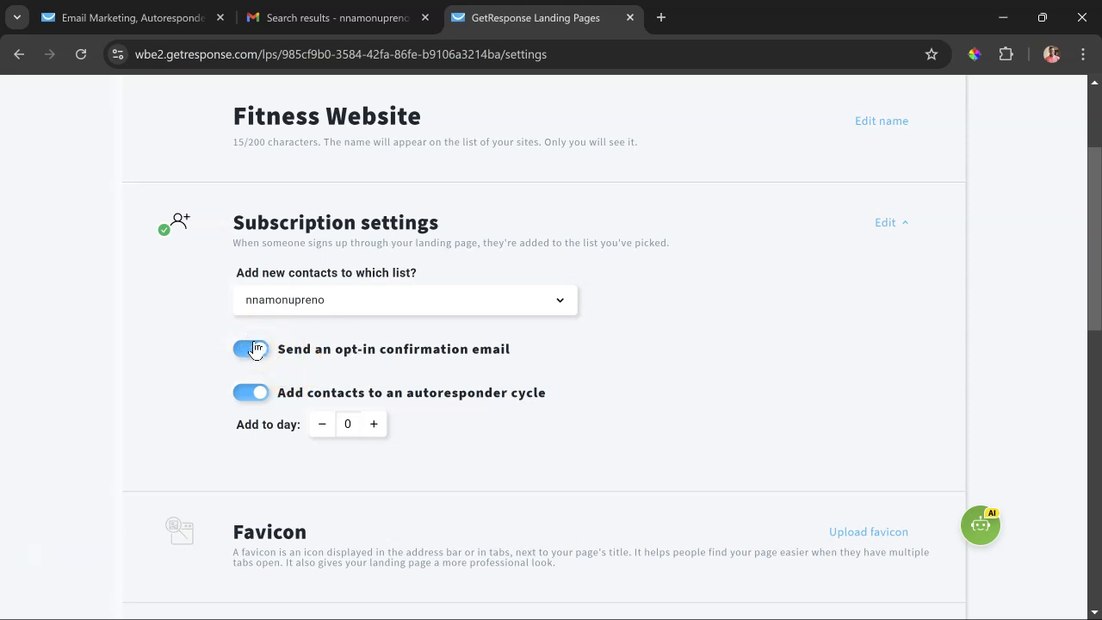
click(255, 348)
- Review the favicon, cookie banner, analytics and business information settings, and continue to choosing the page's name and domain
scroll(547, 416, down, 2)
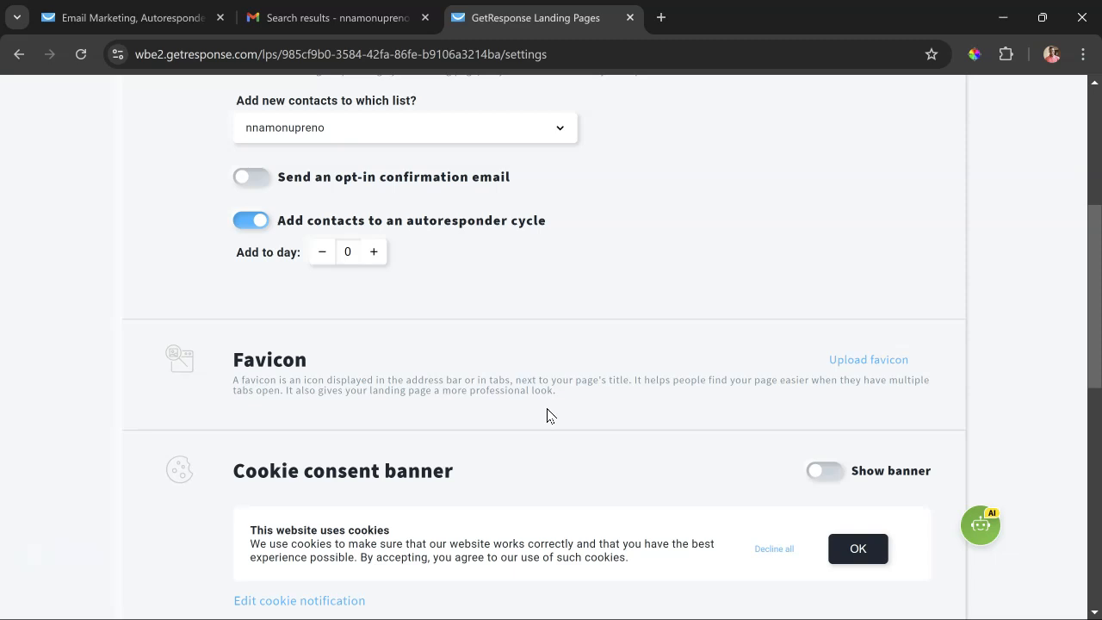
scroll(547, 416, down, 2)
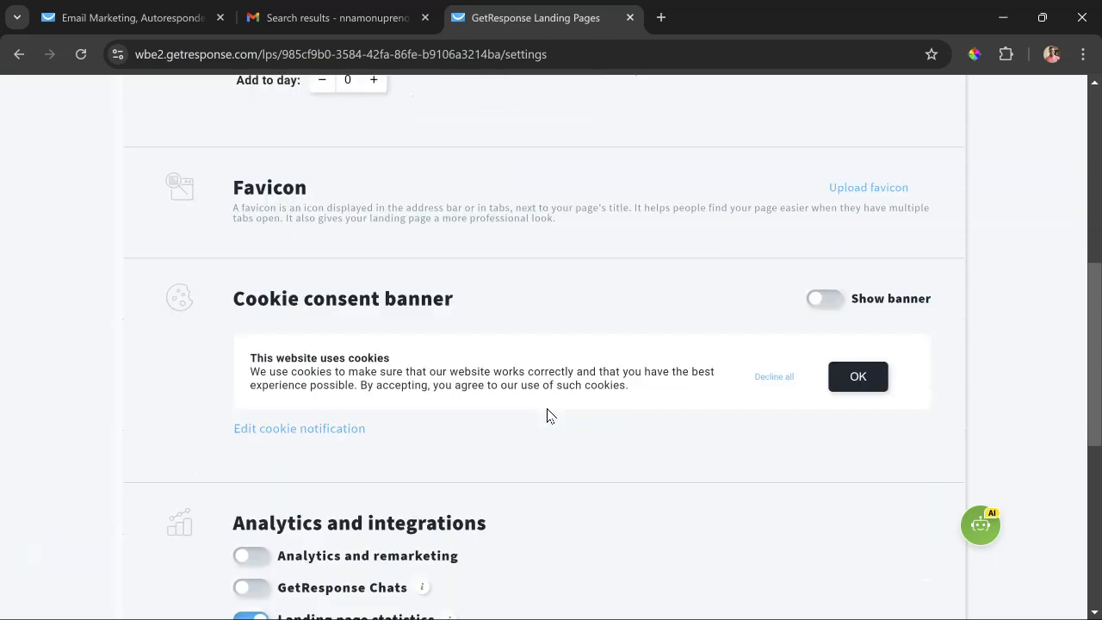
scroll(547, 416, down, 3)
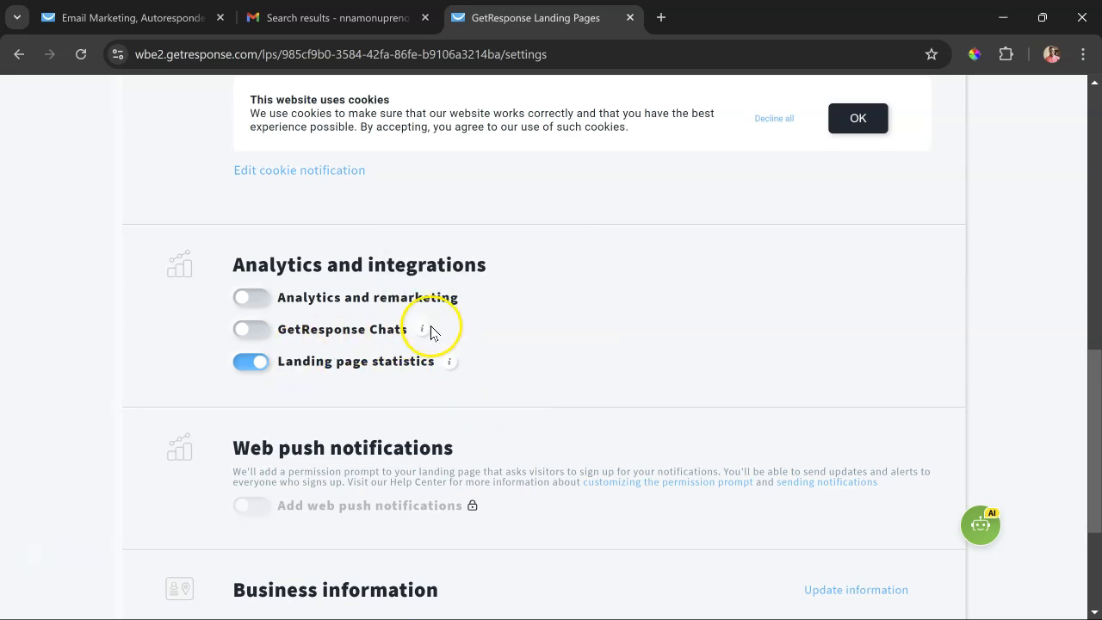
mouse_move(426, 334)
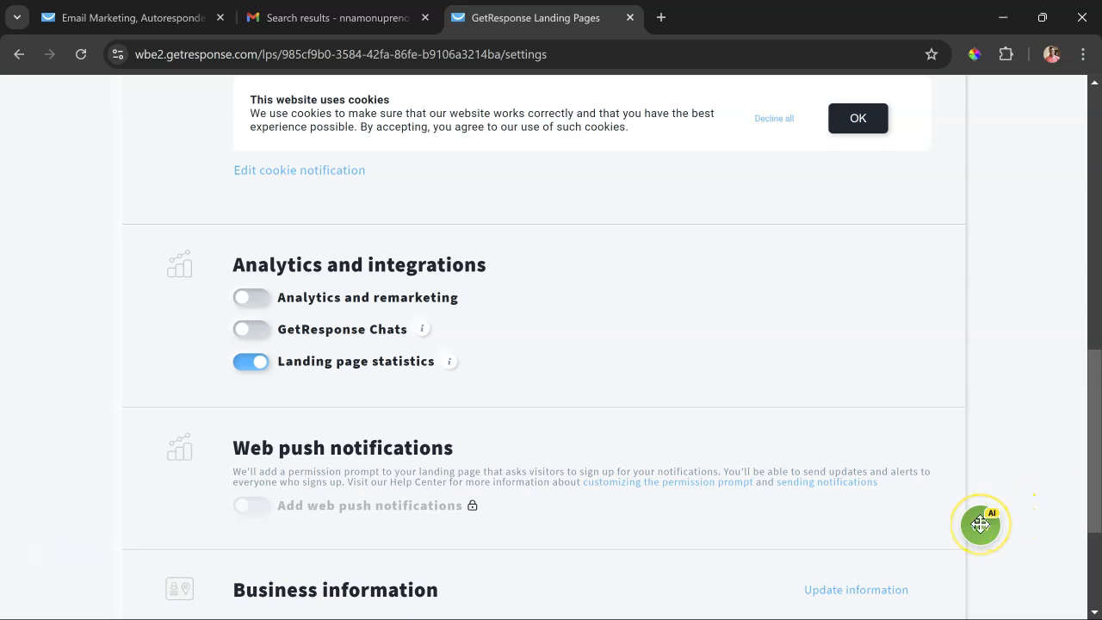
scroll(430, 418, down, 2)
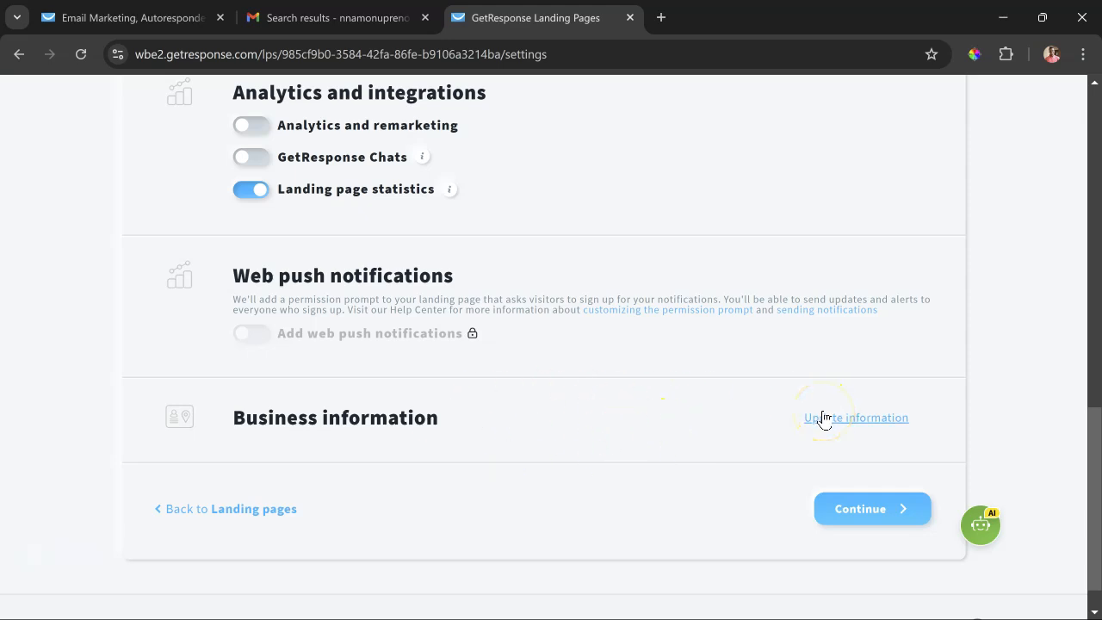
click(852, 509)
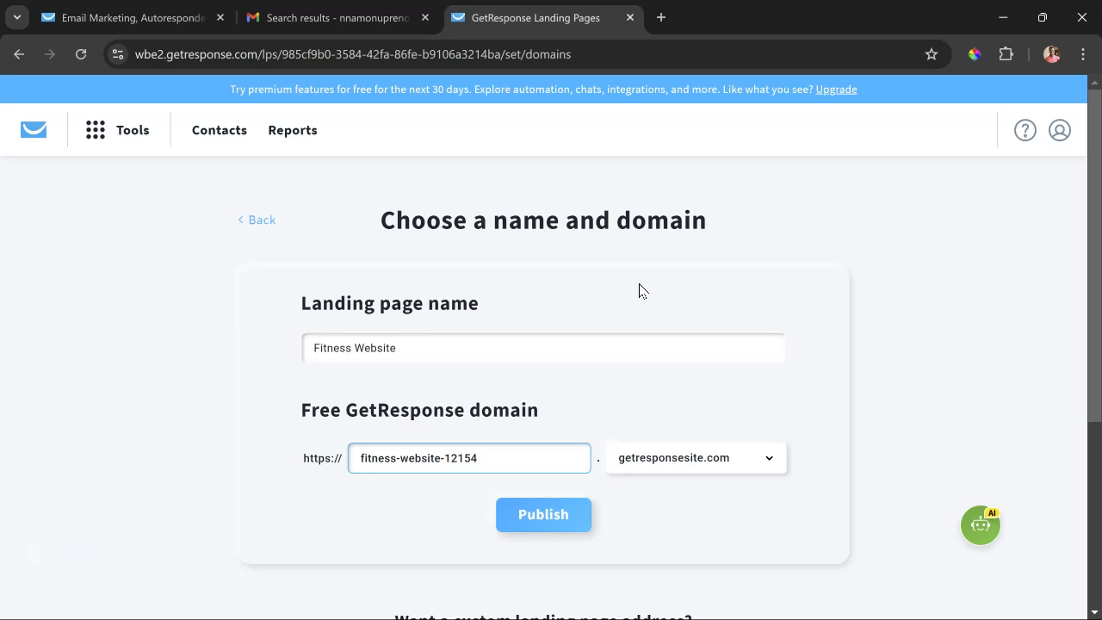
- Shorten the landing page's free subdomain to fitness-website and choose gr-site.com as its domain
click(520, 355)
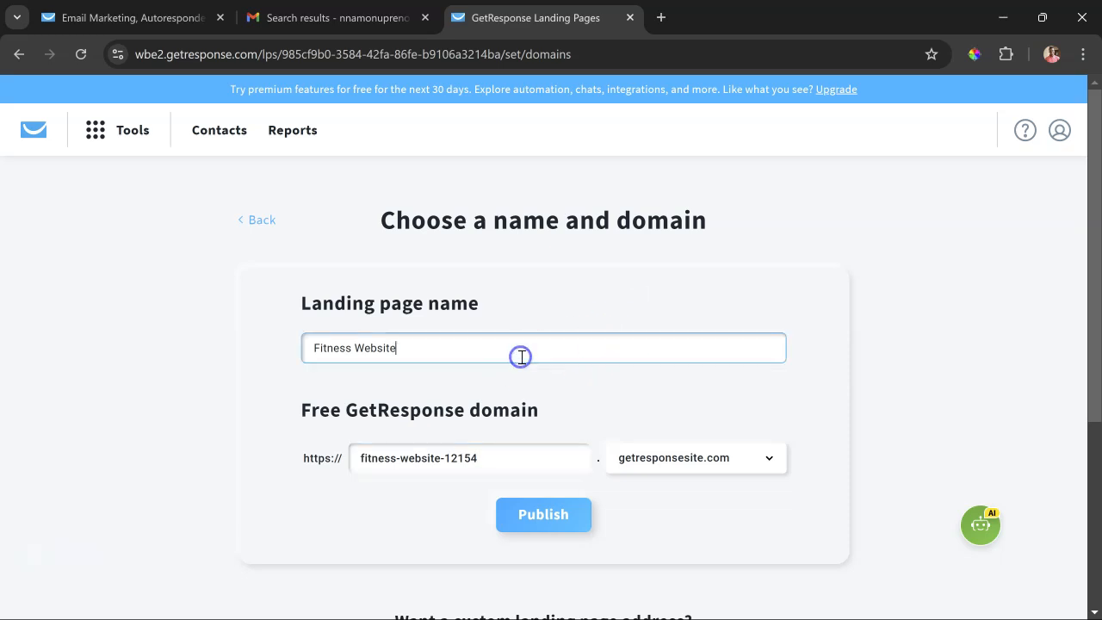
scroll(495, 327, down, 2)
click(513, 286)
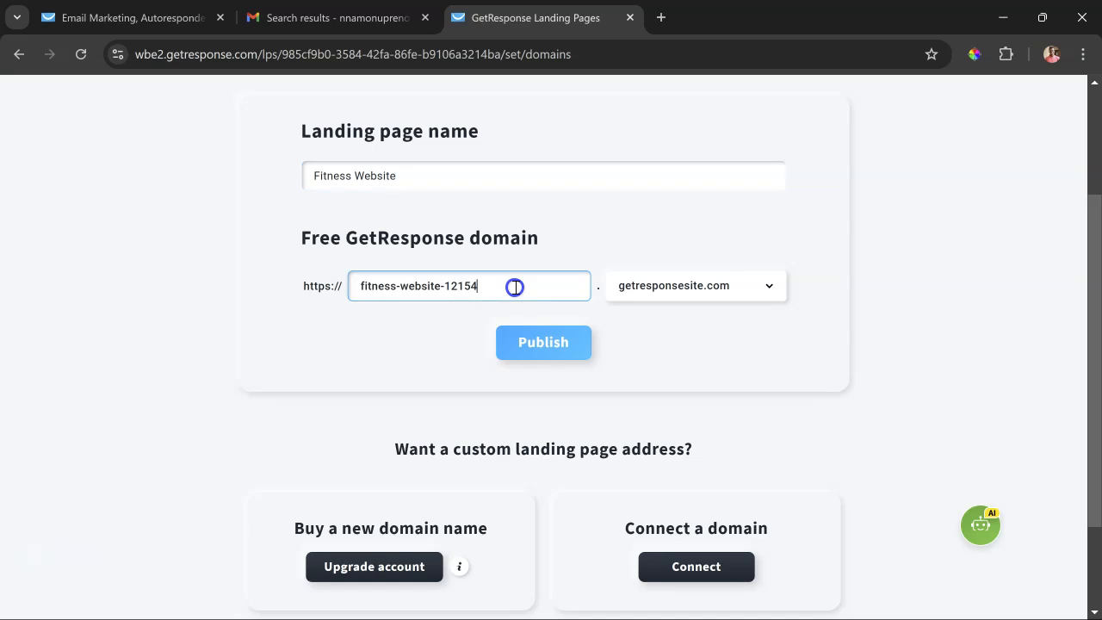
key(ctrl+a)
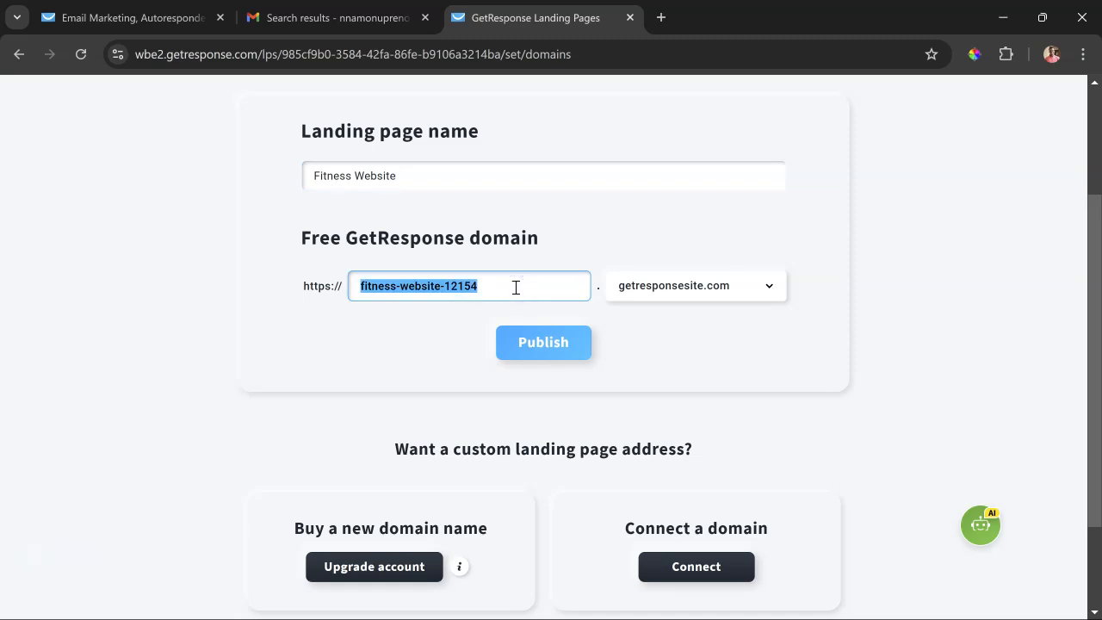
key(Right)
key(BackSpace)
key(BackSpace)
key(BackSpace)
key(BackSpace)
key(BackSpace)
key(BackSpace)
click(528, 280)
click(739, 291)
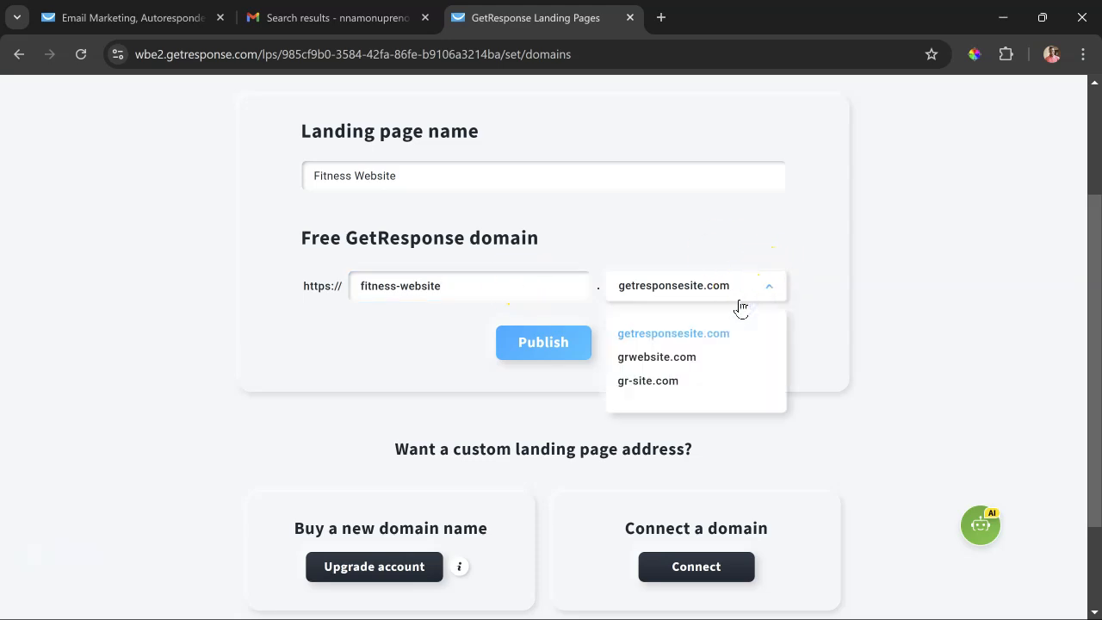
click(648, 383)
- Check the custom landing page address options and read the information about buying a new domain name
scroll(646, 391, down, 2)
click(537, 415)
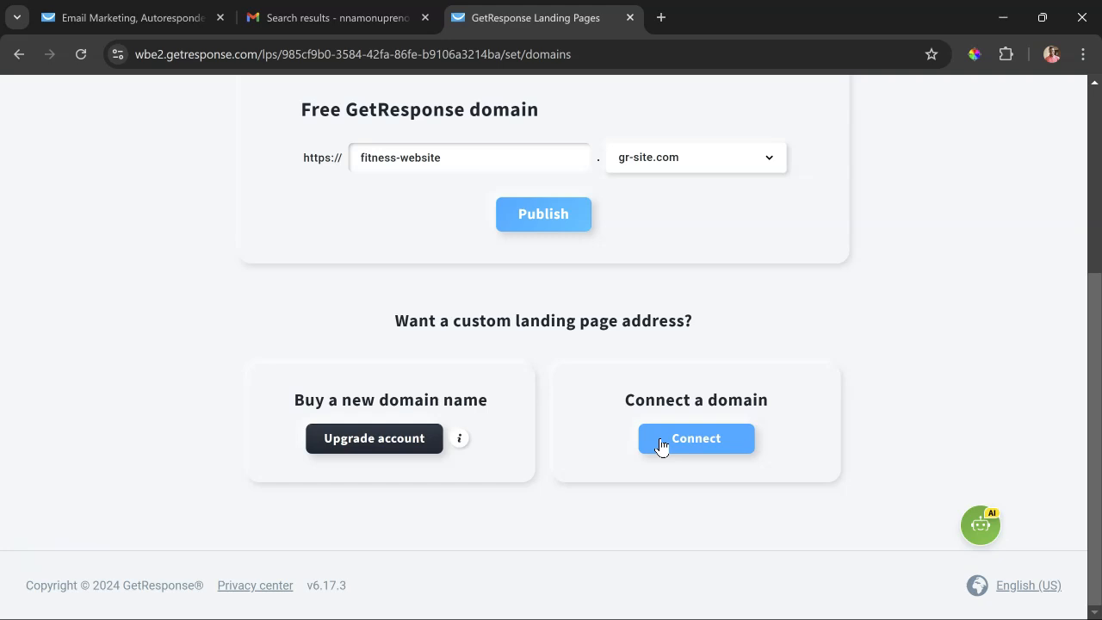
click(460, 438)
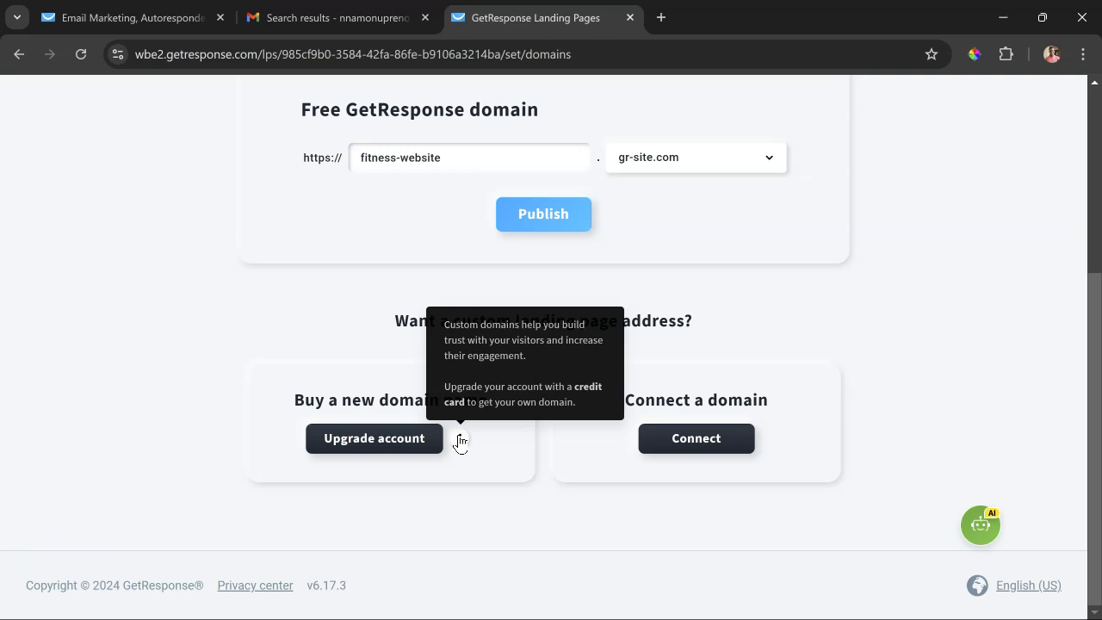
click(434, 468)
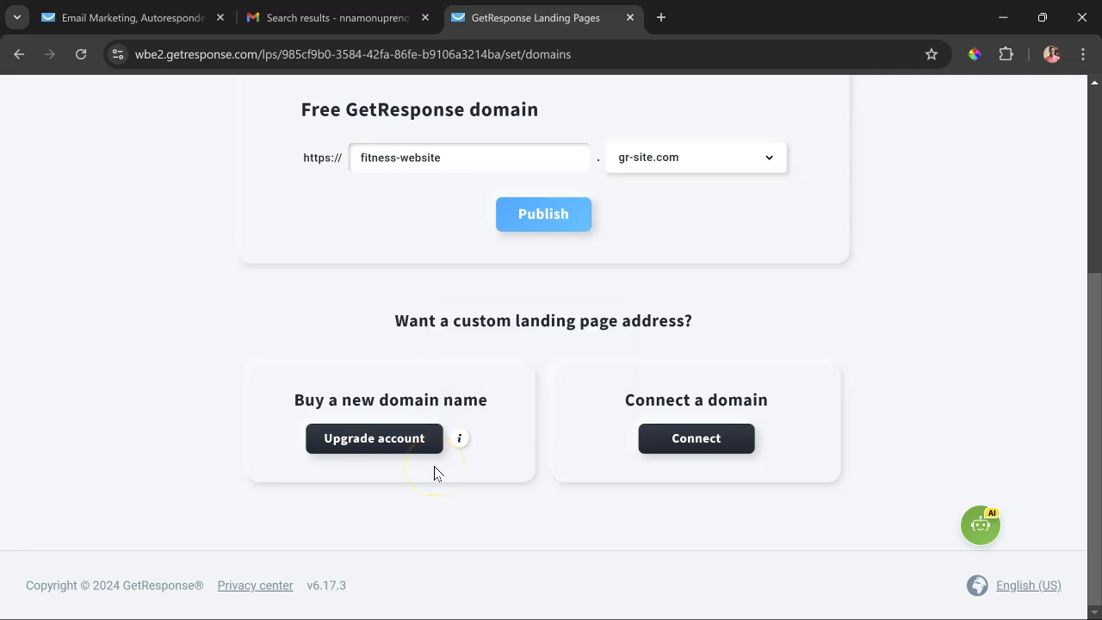
click(746, 382)
- Publish the landing page and open its live URL in a new browser tab
scroll(746, 389, up, 2)
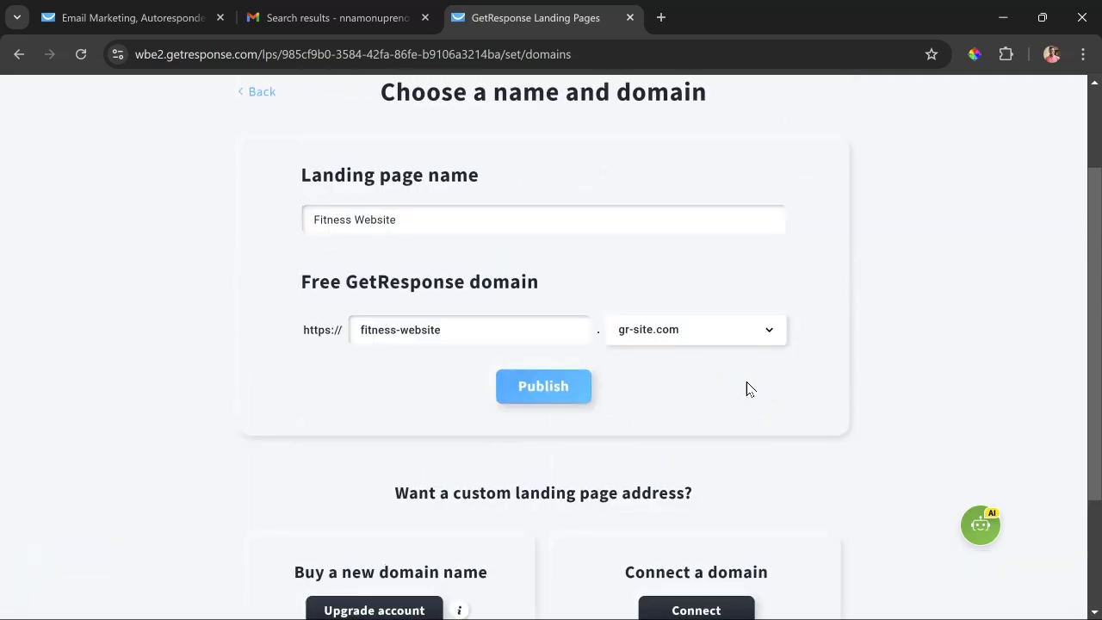
click(564, 395)
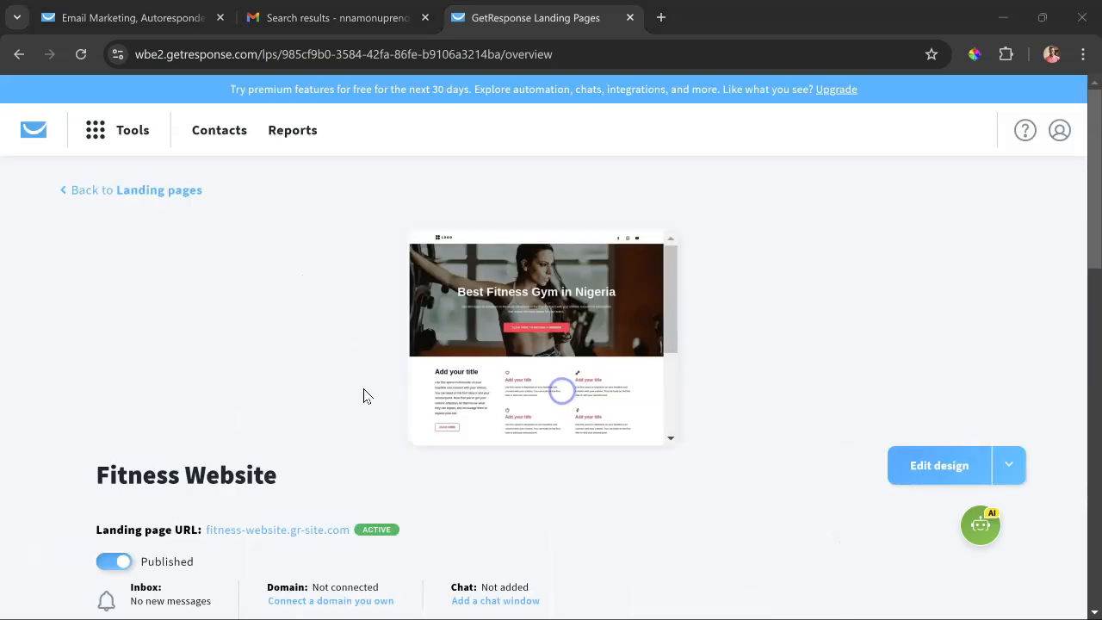
scroll(363, 395, up, 1)
scroll(363, 395, down, 1)
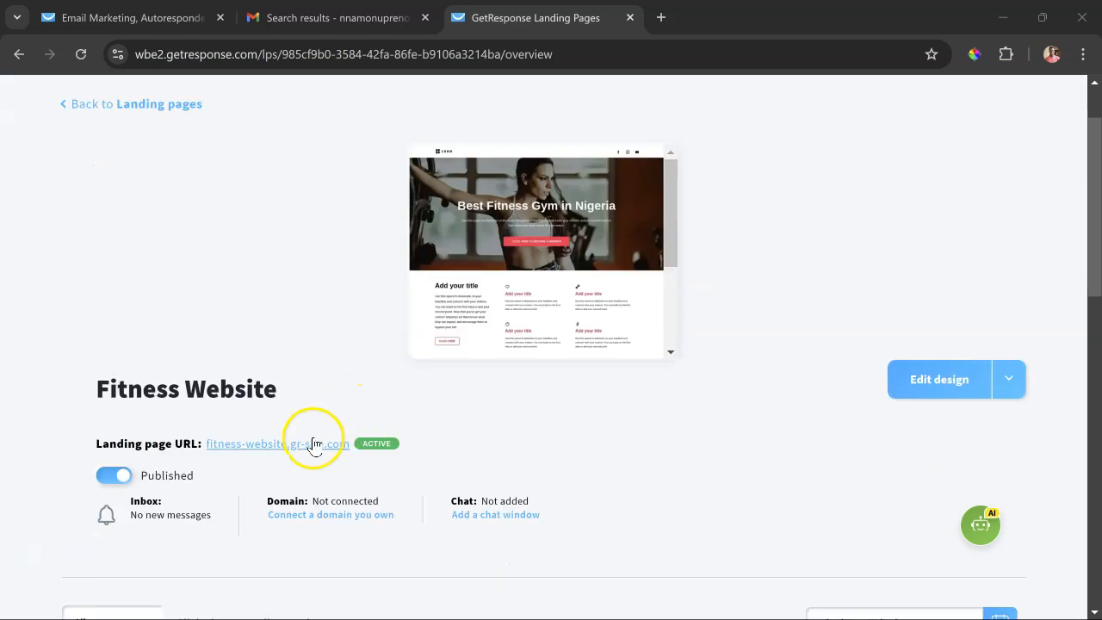
right_click(313, 444)
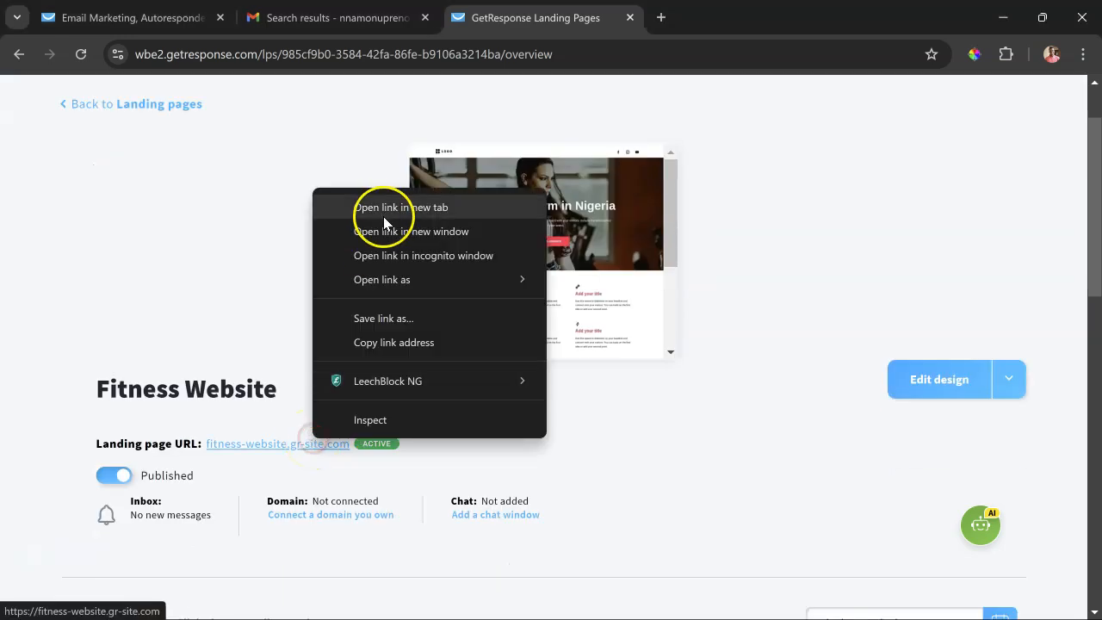
click(384, 214)
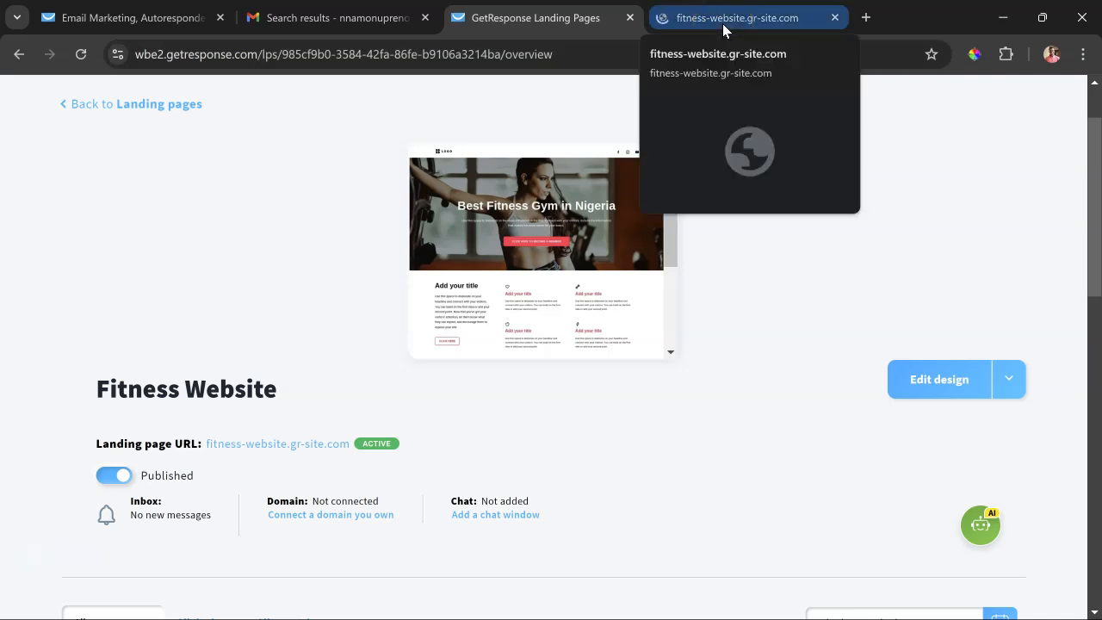
click(722, 23)
- Review the live fitness page from its header to its footer, and return to the landing page's overview in GetResponse
scroll(648, 234, down, 1)
scroll(648, 235, down, 2)
scroll(647, 234, up, 3)
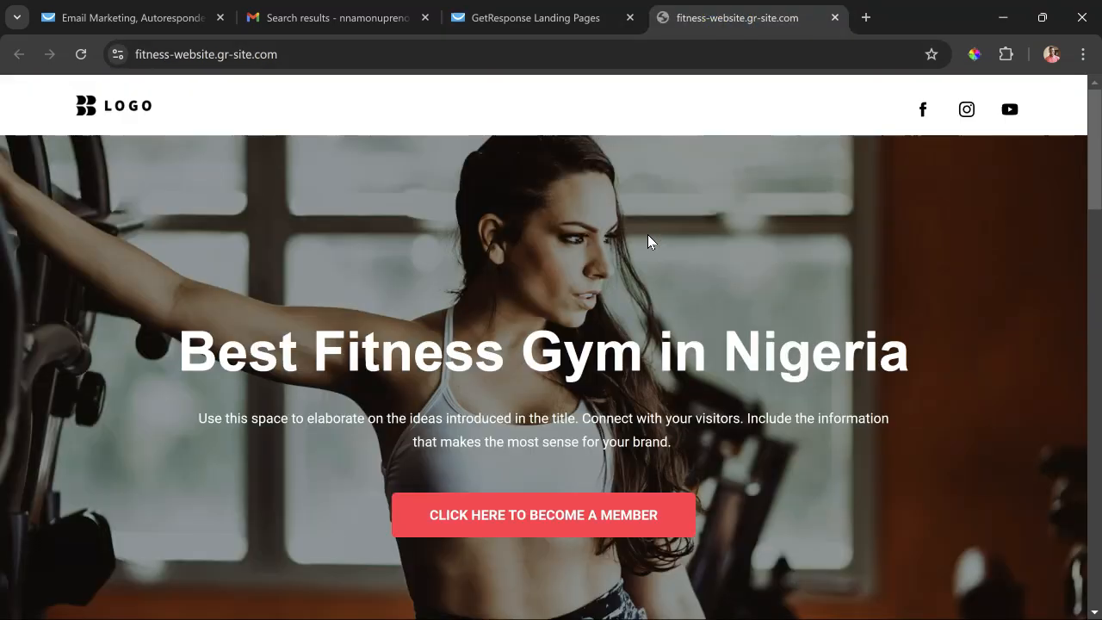
scroll(647, 241, down, 2)
scroll(648, 241, up, 2)
scroll(648, 235, down, 15)
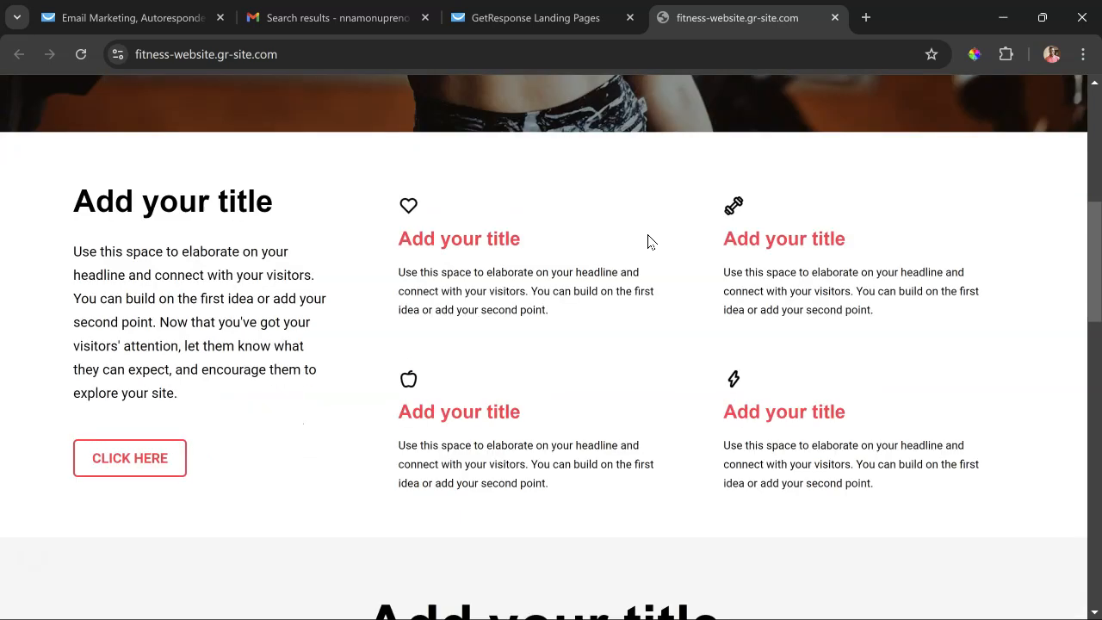
scroll(649, 242, down, 2)
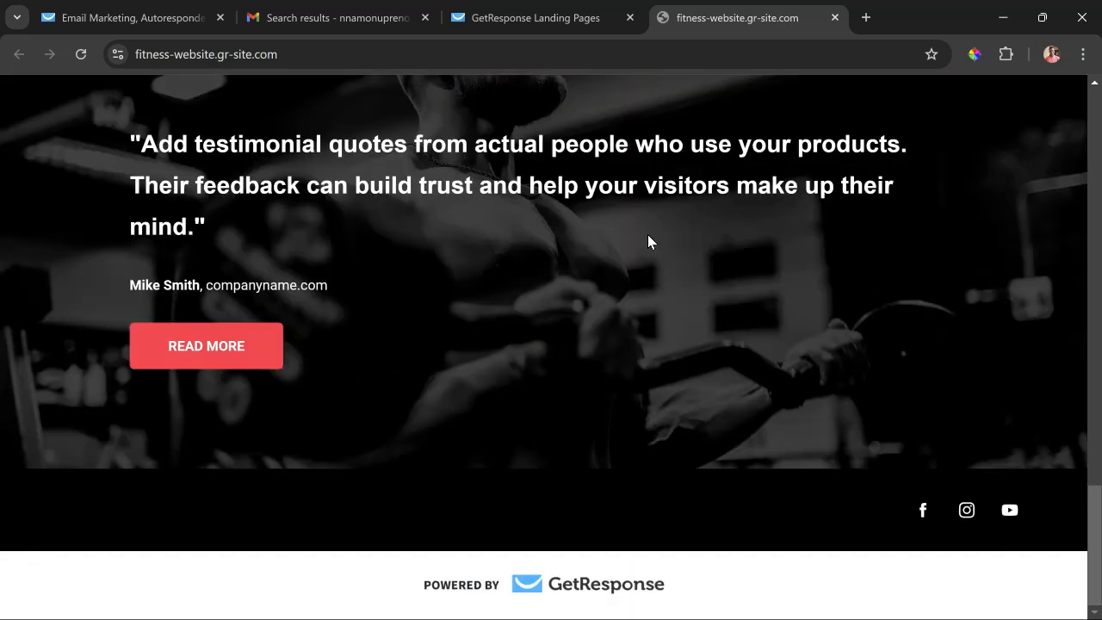
scroll(647, 242, up, 18)
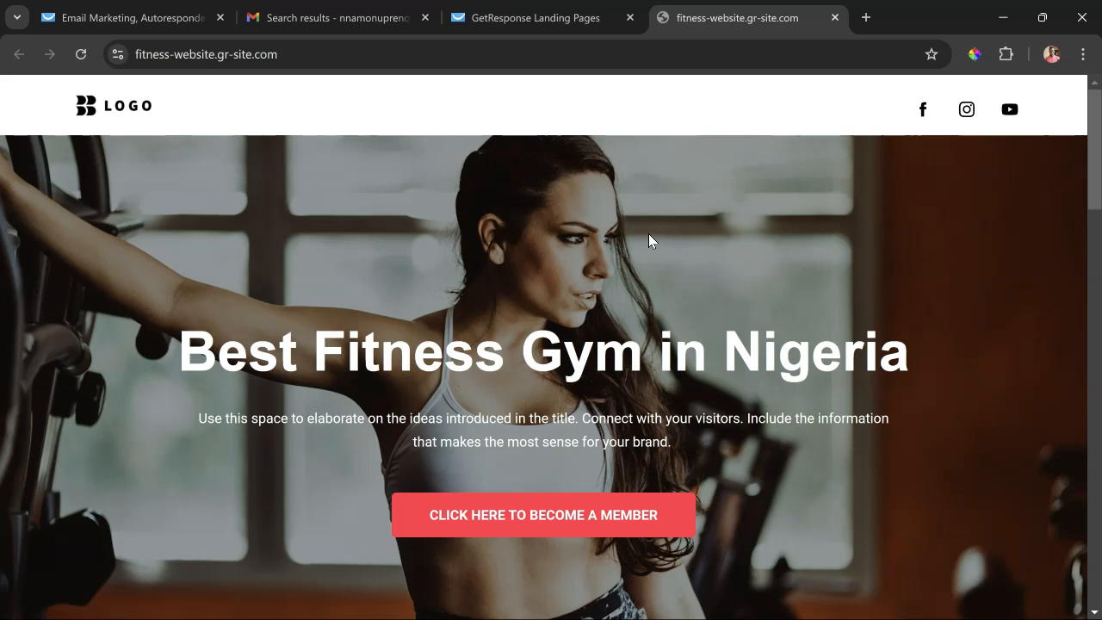
click(600, 18)
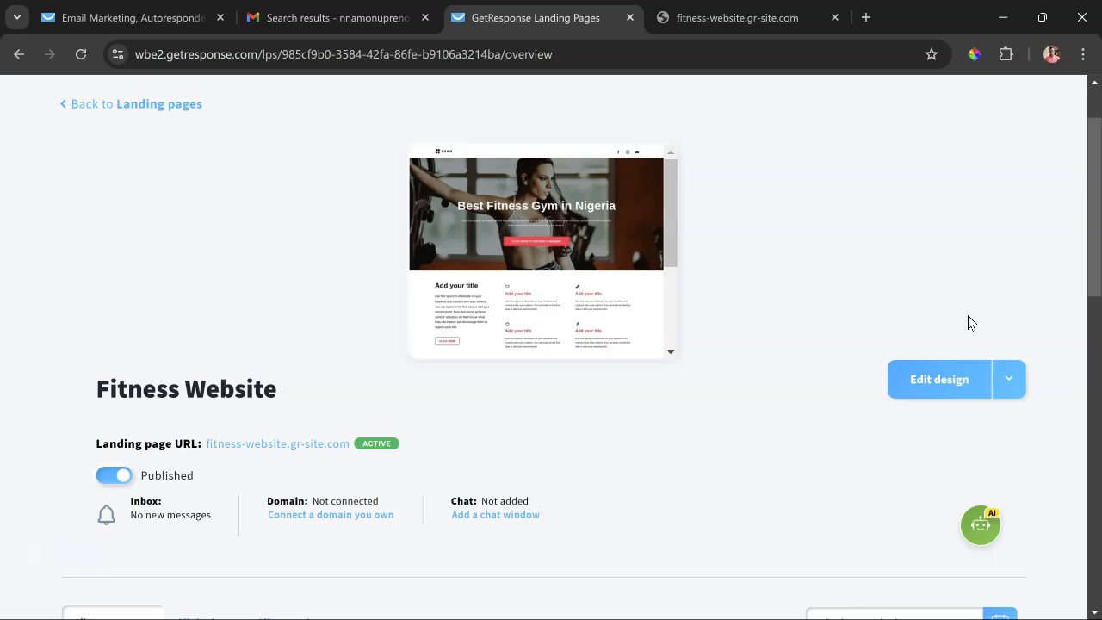
click(921, 263)
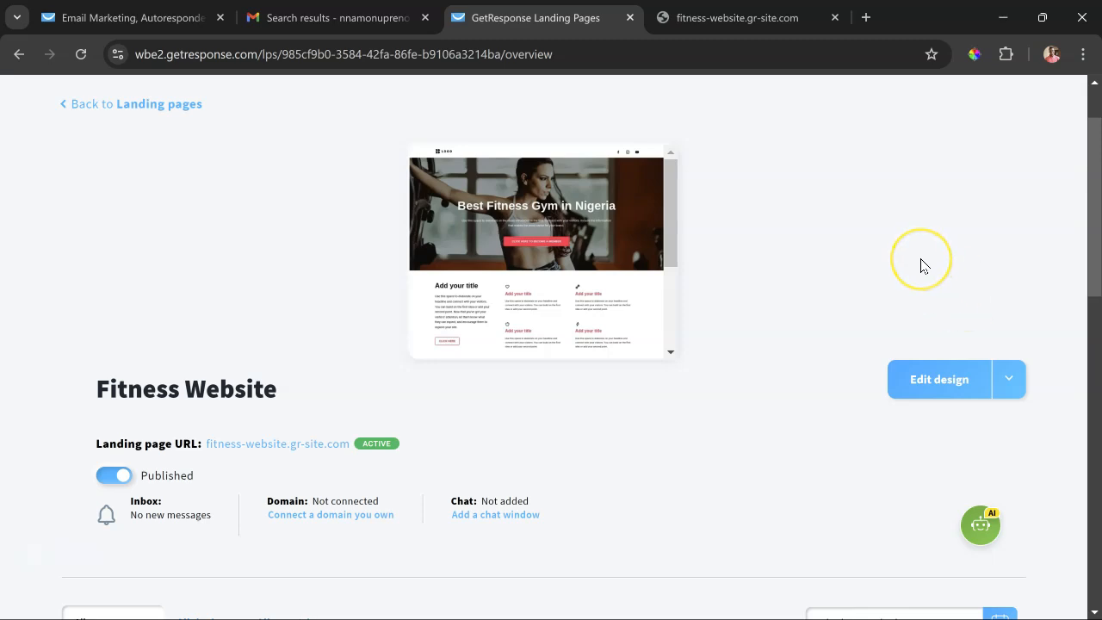